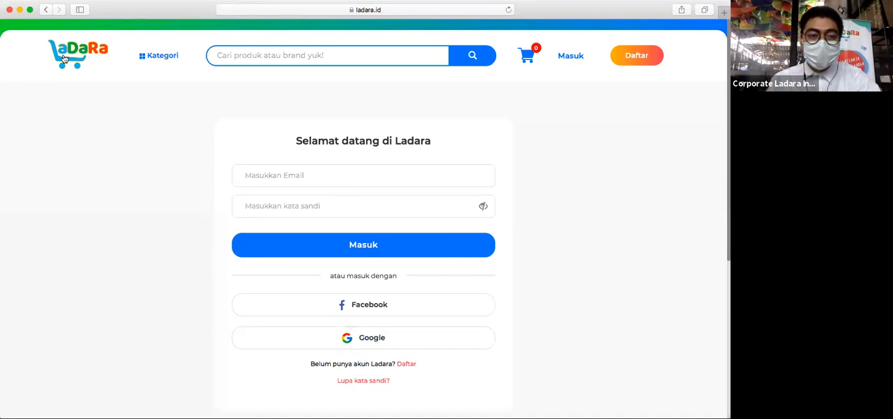
- Return to the Ladara home page, open the sign-in page and choose signing in with Google
{"action": "left_click", "coordinate": [63, 58]}
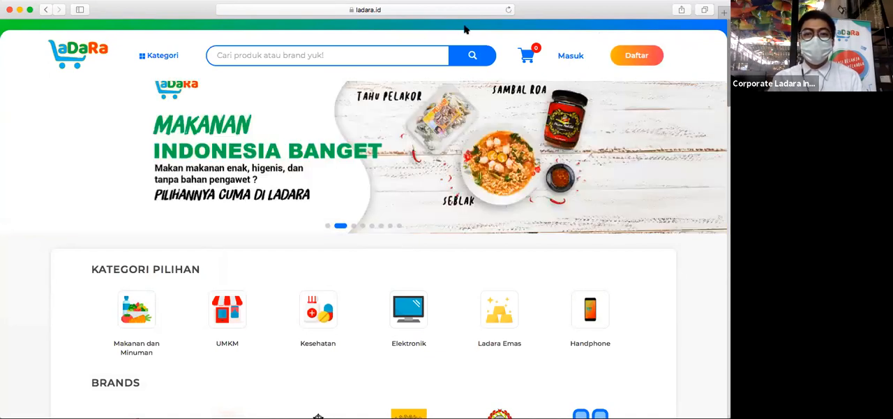
{"action": "left_click", "coordinate": [567, 56]}
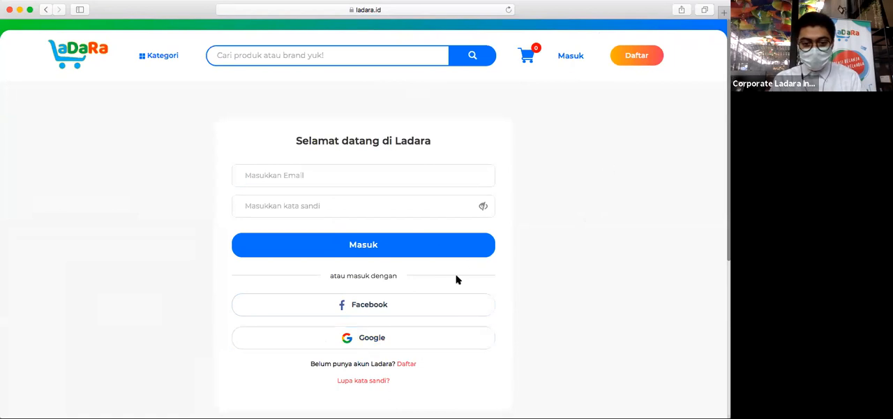
{"action": "left_click", "coordinate": [400, 339]}
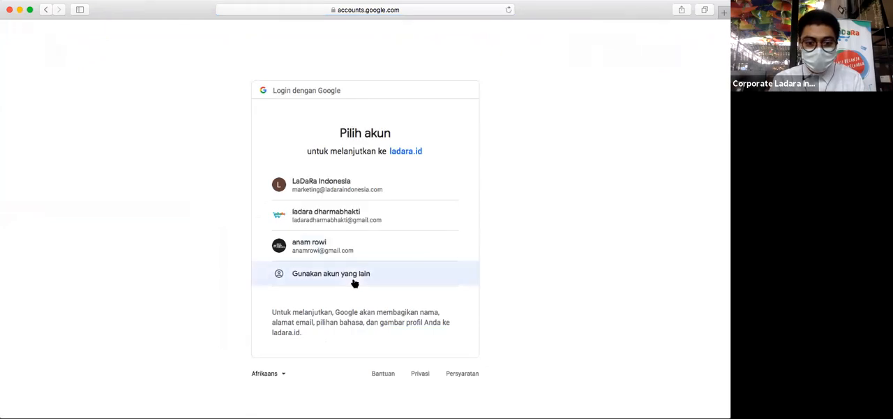
- Choose to use another Google account and submit the account e-mail address
{"action": "left_click", "coordinate": [319, 275]}
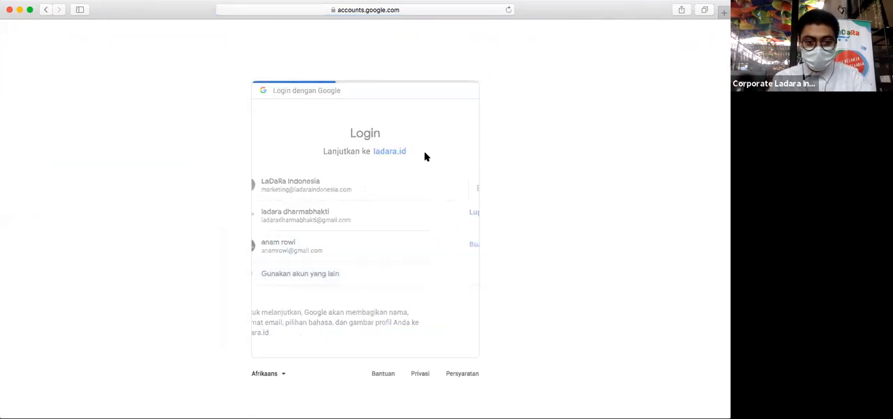
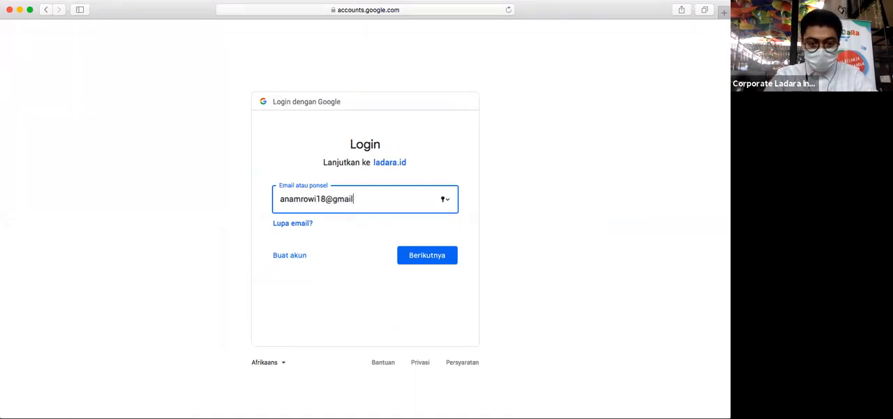
{"action": "left_click", "coordinate": [436, 253]}
- Enter the Google account password, sign in and decline saving the password in the iCloud keychain
{"action": "type", "text": "••••••"}
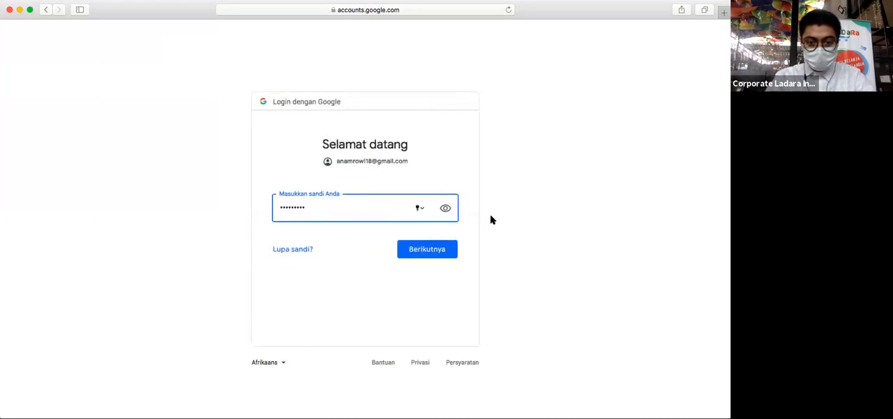
{"action": "left_click", "coordinate": [453, 248]}
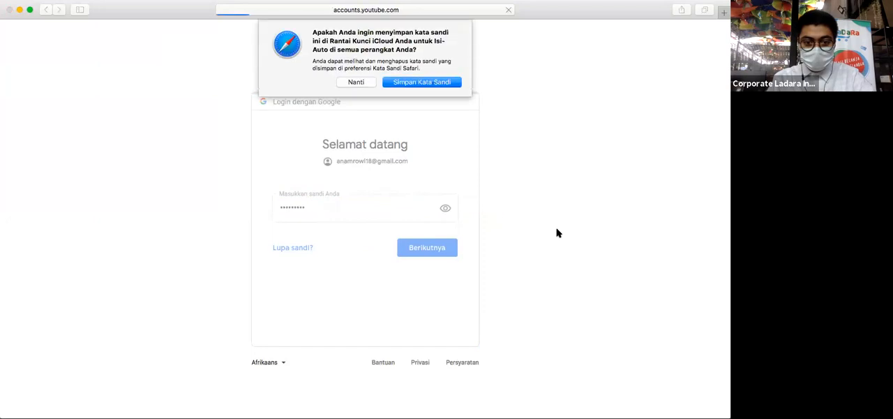
{"action": "left_click", "coordinate": [362, 84]}
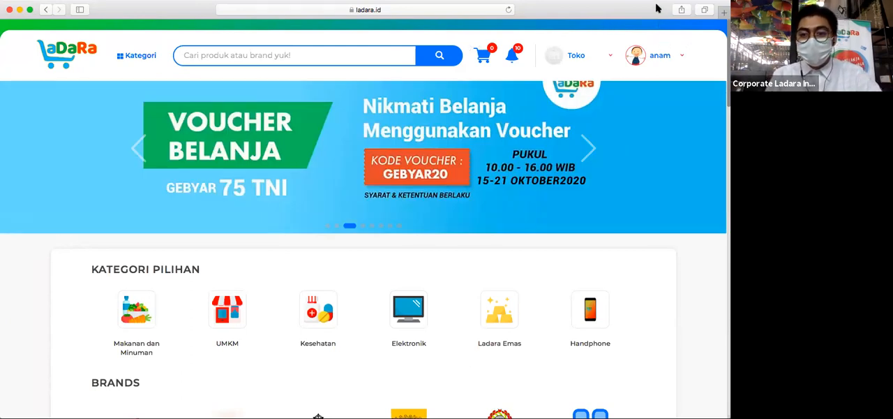
- Open the account settings and look through the profile data form from the photo to the gender field
{"action": "left_click", "coordinate": [662, 57]}
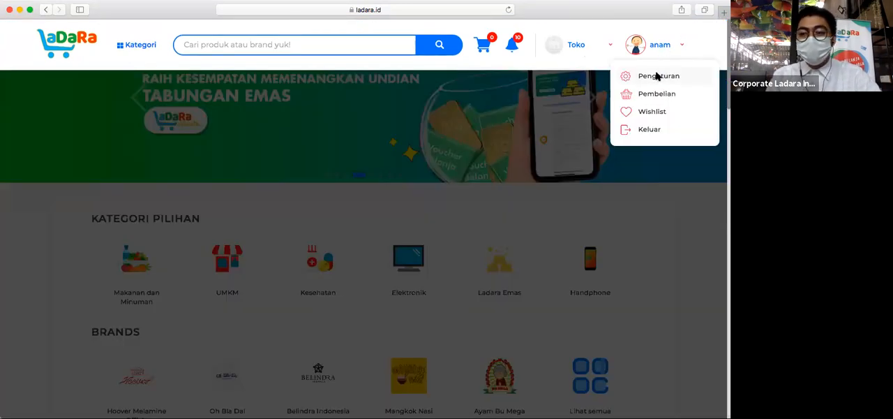
{"action": "left_click", "coordinate": [656, 75]}
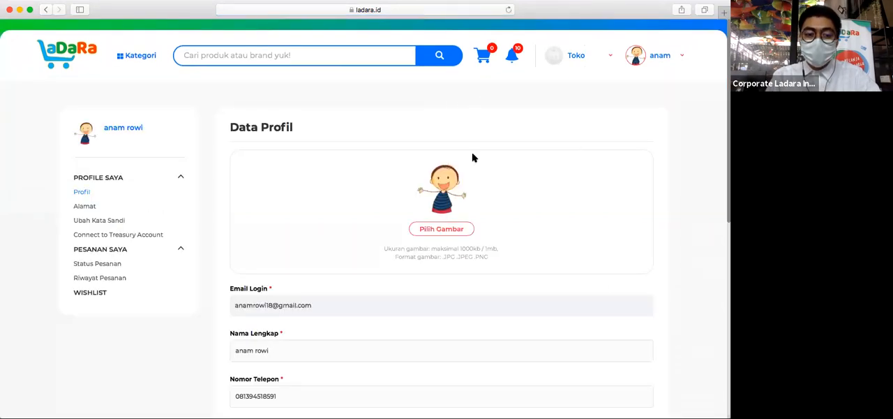
{"action": "scroll", "coordinate": [473, 157], "scroll_direction": "down", "scroll_amount": 5}
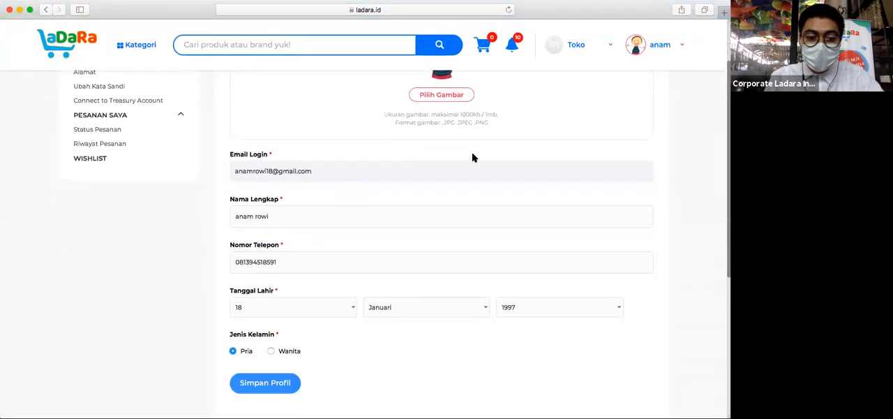
{"action": "scroll", "coordinate": [472, 158], "scroll_direction": "down", "scroll_amount": 1}
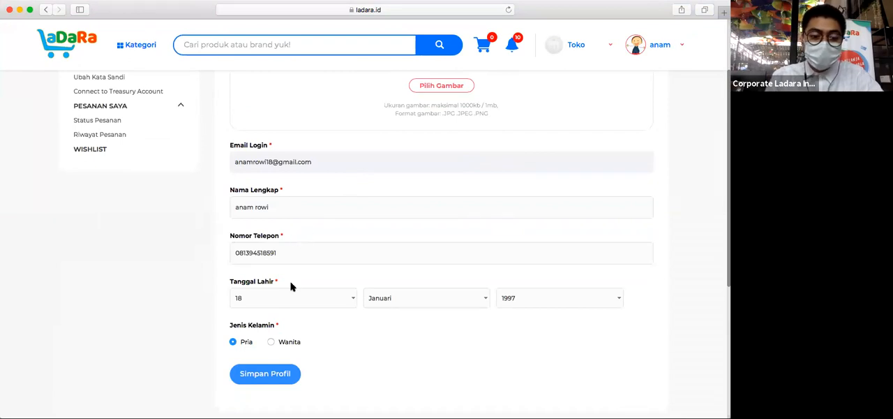
{"action": "scroll", "coordinate": [282, 308], "scroll_direction": "down", "scroll_amount": 2}
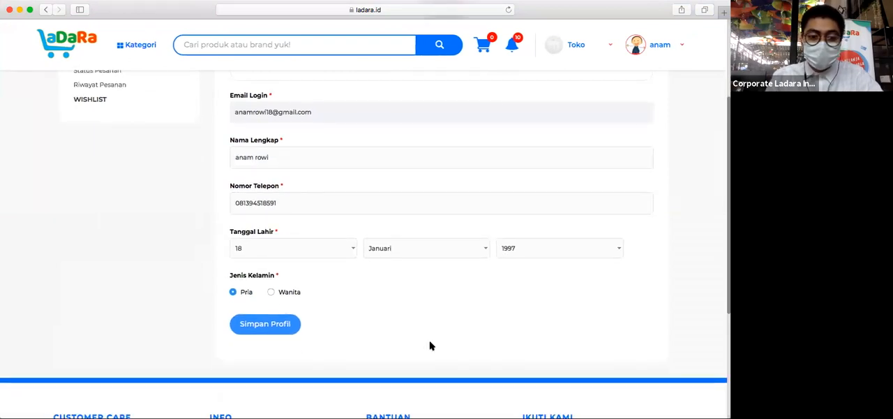
{"action": "scroll", "coordinate": [430, 345], "scroll_direction": "up", "scroll_amount": 7}
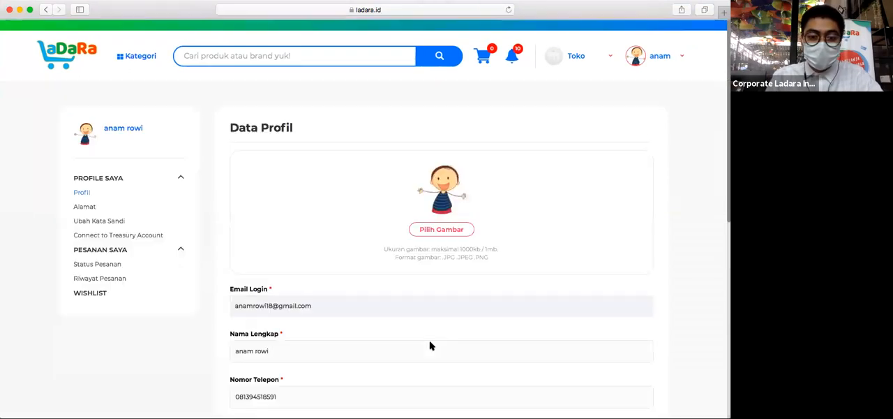
- Open the account's address list, start adding a new address and allow the site to use the current location
{"action": "left_click", "coordinate": [83, 206]}
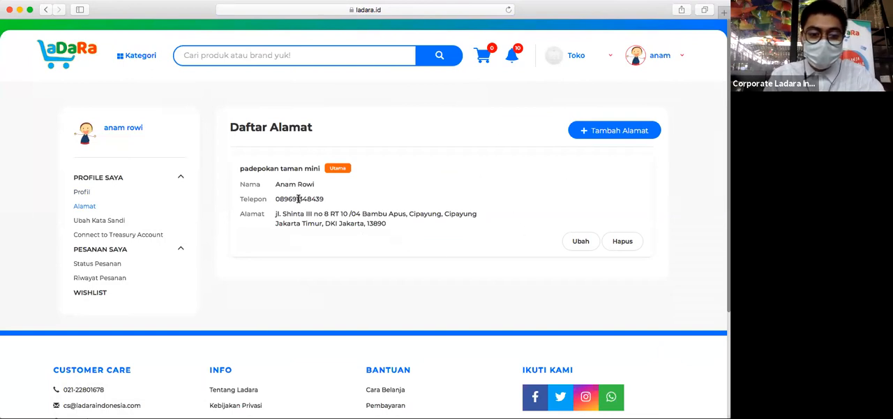
{"action": "left_click", "coordinate": [599, 132]}
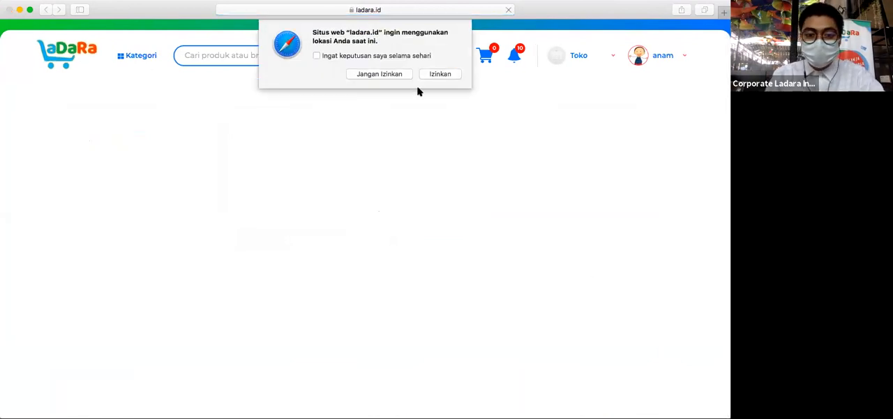
{"action": "left_click", "coordinate": [448, 72]}
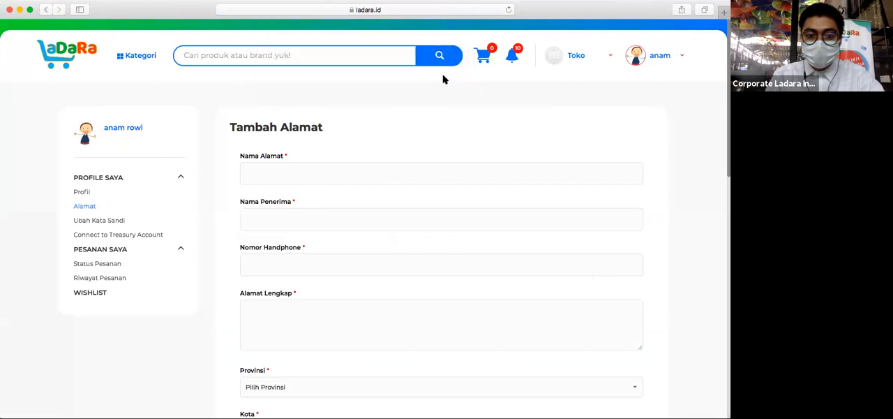
- Name the new address Rumah and fill in the recipient's name
{"action": "left_click", "coordinate": [349, 181]}
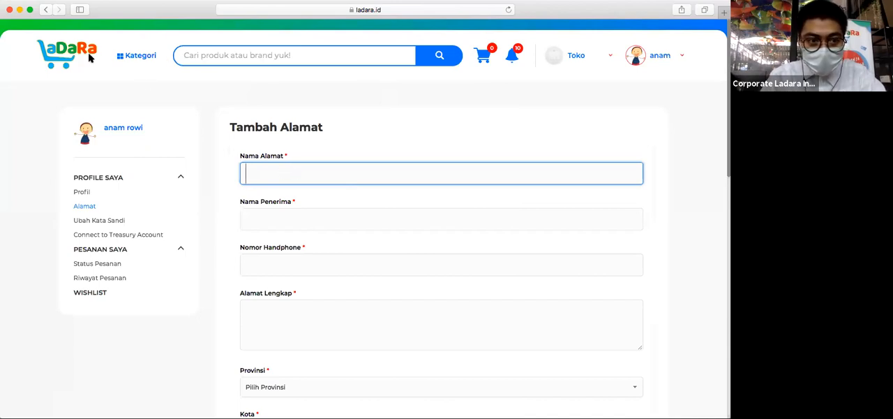
{"action": "type", "text": "Rumah"}
{"action": "key", "text": "Tab"}
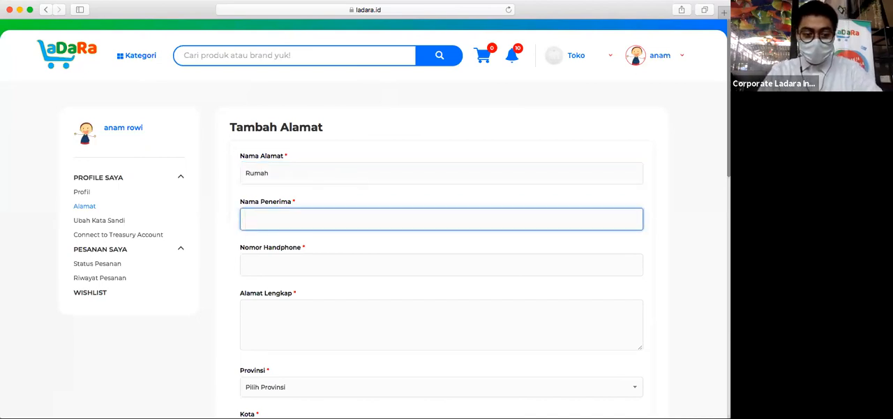
{"action": "type", "text": "Anam"}
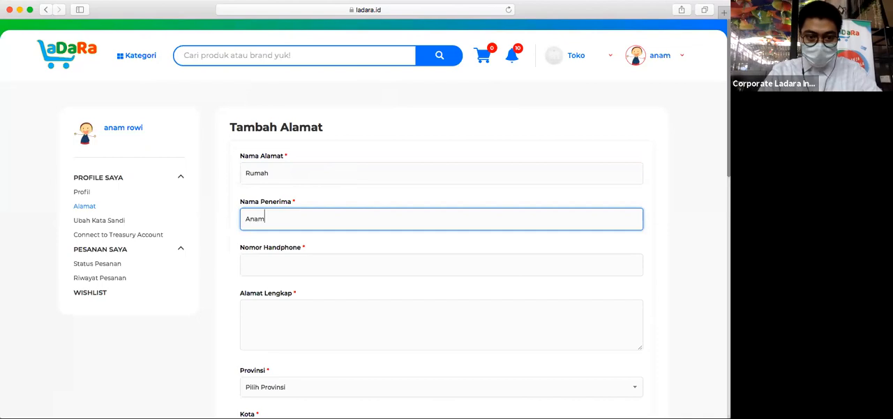
{"action": "key", "text": "Tab"}
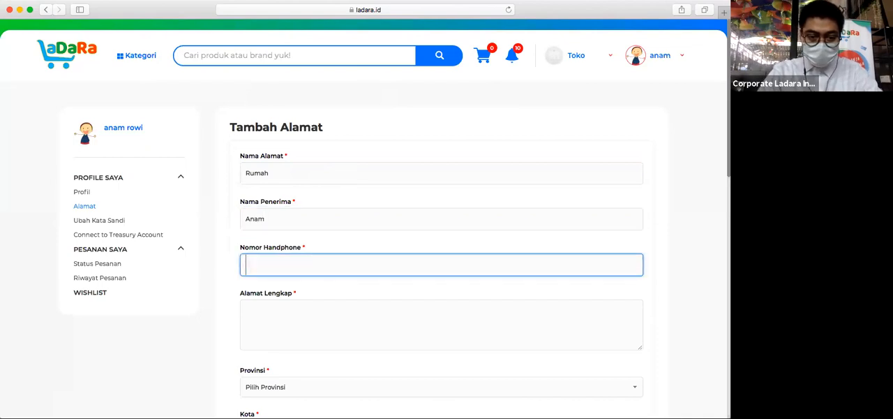
- Fill in the recipient's mobile phone number and the full street address for the new address
{"action": "key", "text": "Tab"}
{"action": "scroll", "coordinate": [342, 200], "scroll_direction": "down", "scroll_amount": 3}
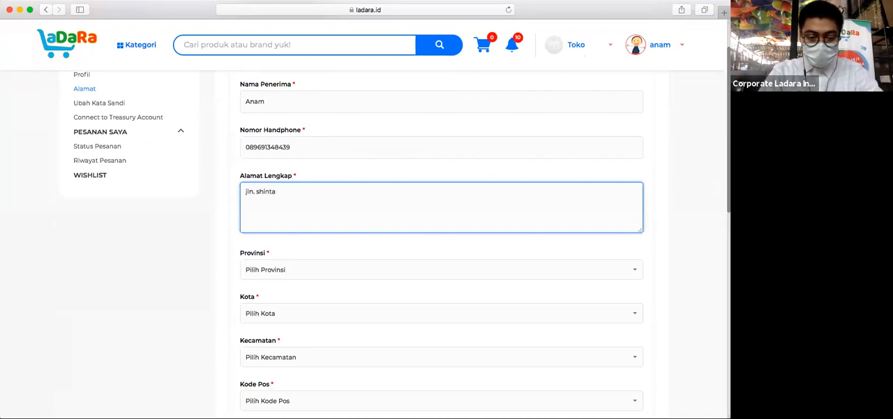
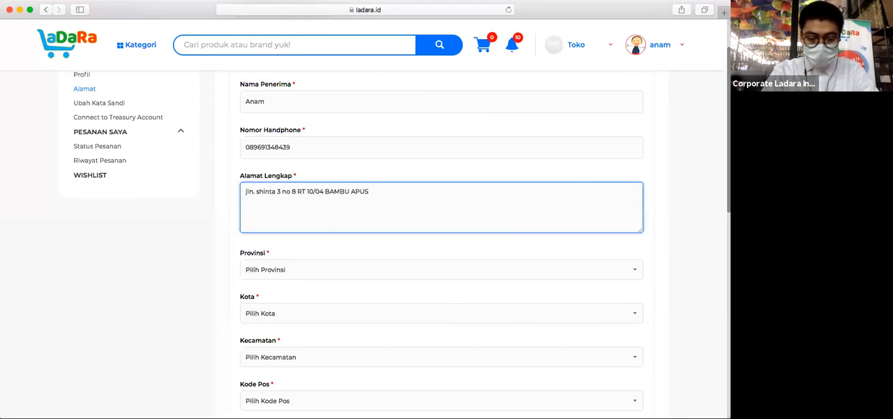
- Select the province and city that match the new street address
{"action": "left_click", "coordinate": [299, 273]}
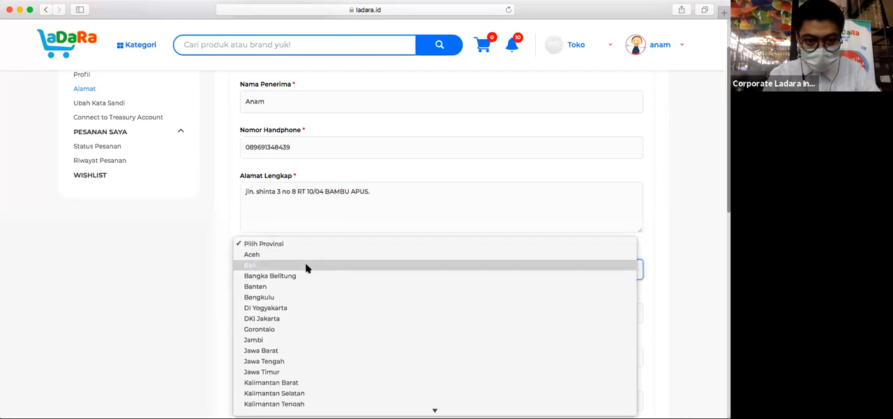
{"action": "scroll", "coordinate": [305, 265], "scroll_direction": "down", "scroll_amount": 3}
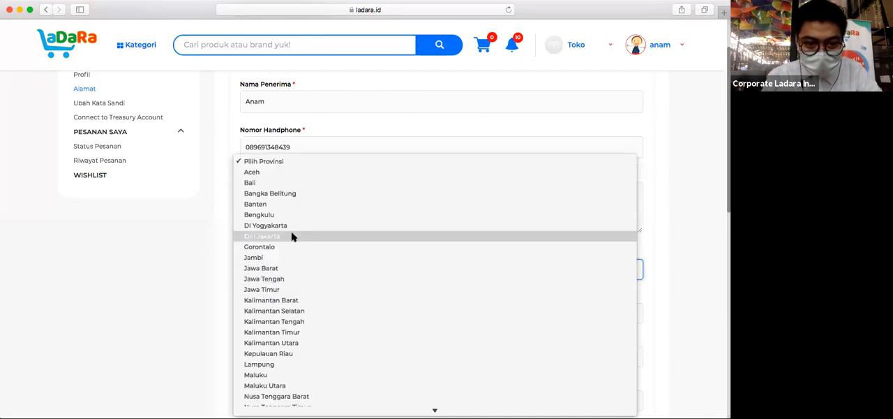
{"action": "left_click", "coordinate": [292, 236]}
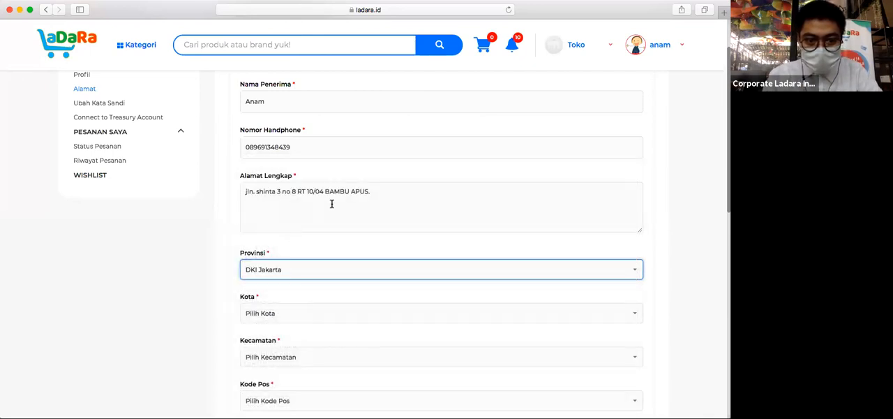
{"action": "scroll", "coordinate": [330, 204], "scroll_direction": "down", "scroll_amount": 2}
{"action": "scroll", "coordinate": [325, 254], "scroll_direction": "down", "scroll_amount": 1}
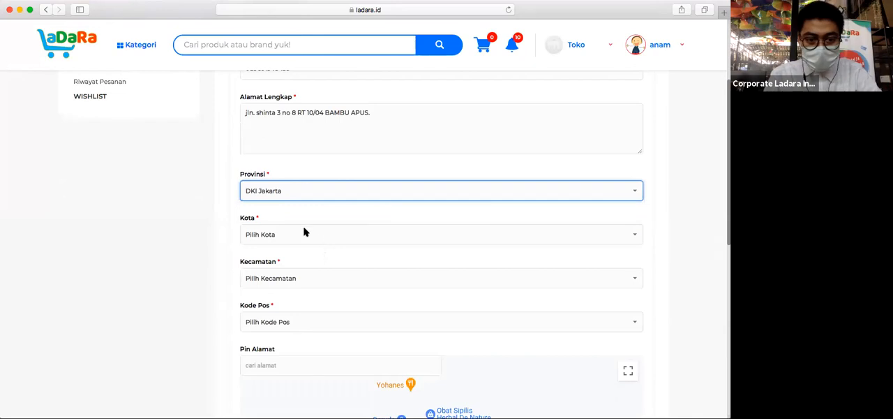
{"action": "left_click", "coordinate": [304, 228]}
{"action": "left_click", "coordinate": [365, 243]}
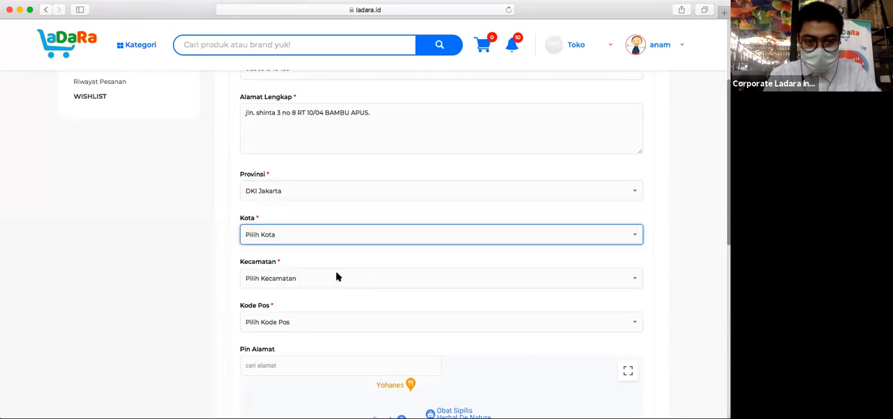
{"action": "left_click", "coordinate": [315, 237]}
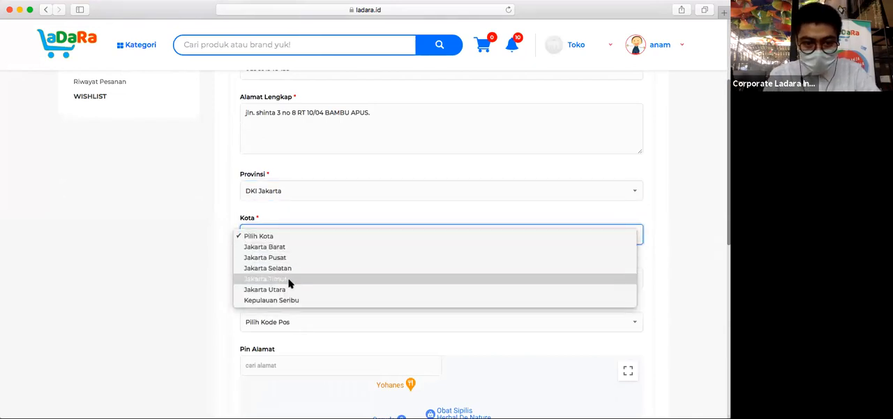
{"action": "key", "text": "Return"}
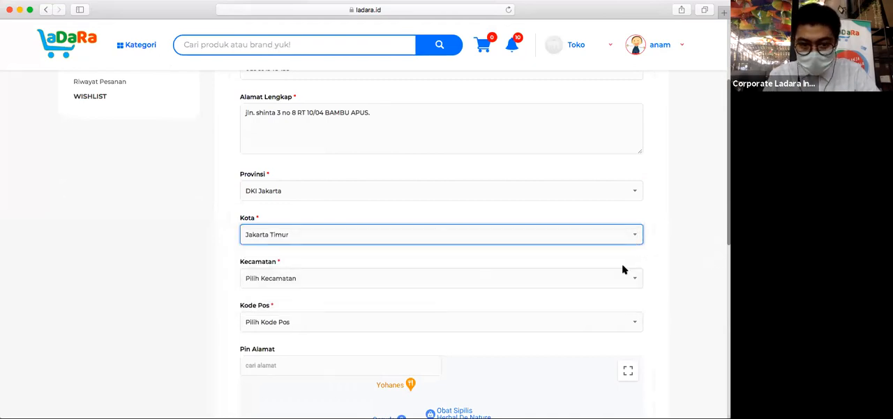
- Select the district and postal code that match the new street address
{"action": "left_click", "coordinate": [560, 279]}
{"action": "left_click", "coordinate": [437, 301]}
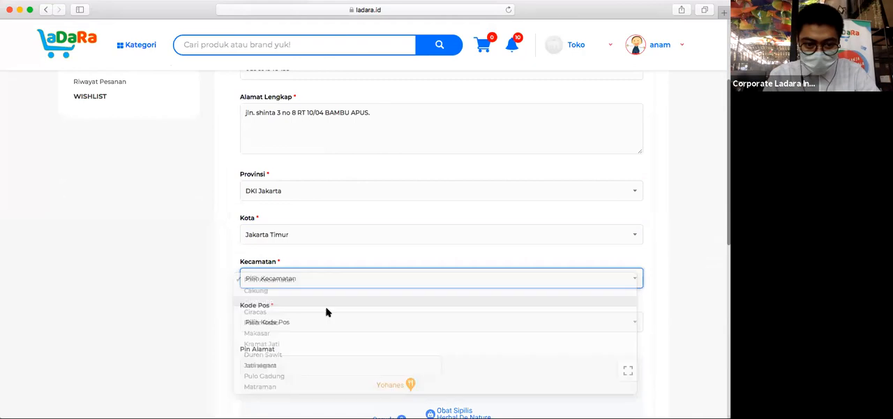
{"action": "scroll", "coordinate": [319, 313], "scroll_direction": "down", "scroll_amount": 1}
{"action": "left_click", "coordinate": [384, 286]}
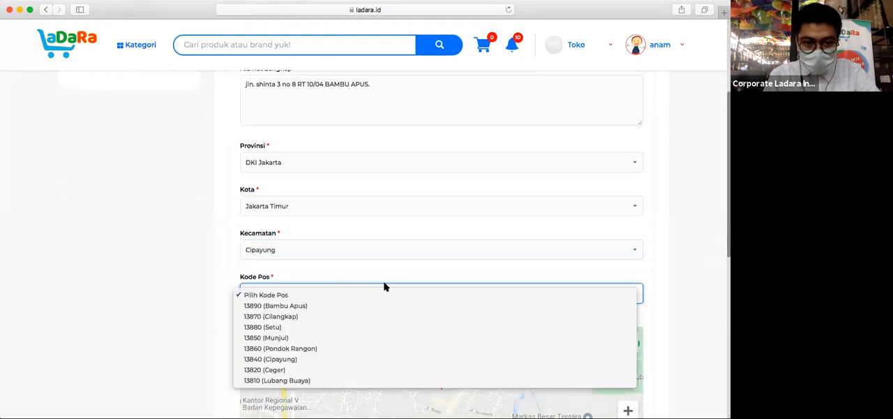
{"action": "left_click", "coordinate": [292, 309]}
{"action": "left_click", "coordinate": [284, 296]}
{"action": "left_click", "coordinate": [284, 306]}
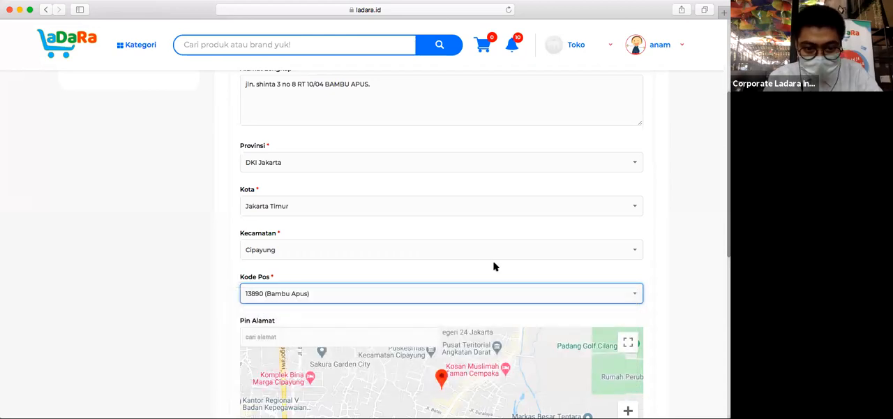
{"action": "scroll", "coordinate": [493, 266], "scroll_direction": "down", "scroll_amount": 3}
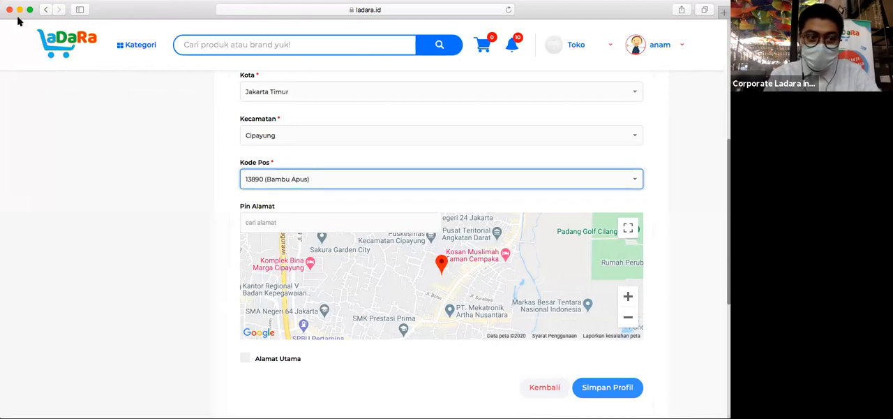
- Search for the new address's street in the address pin map and choose the matching suggestion in Bambu Apus, Jakarta Timur
{"action": "left_click_drag", "start_coordinate": [514, 280], "coordinate": [509, 218]}
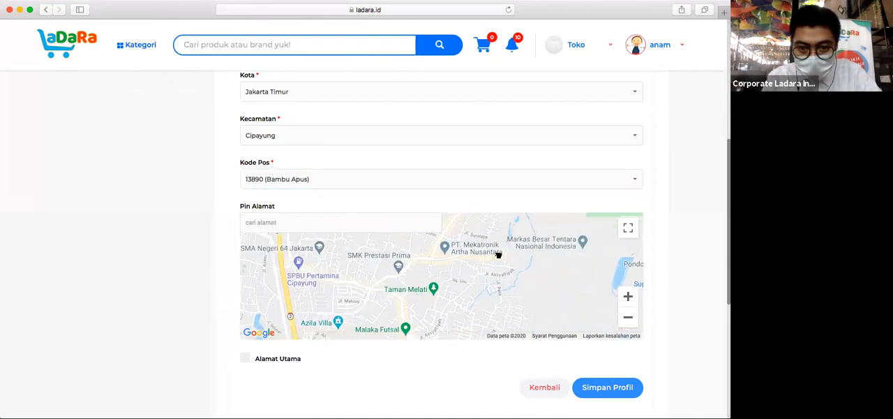
{"action": "left_click", "coordinate": [323, 230]}
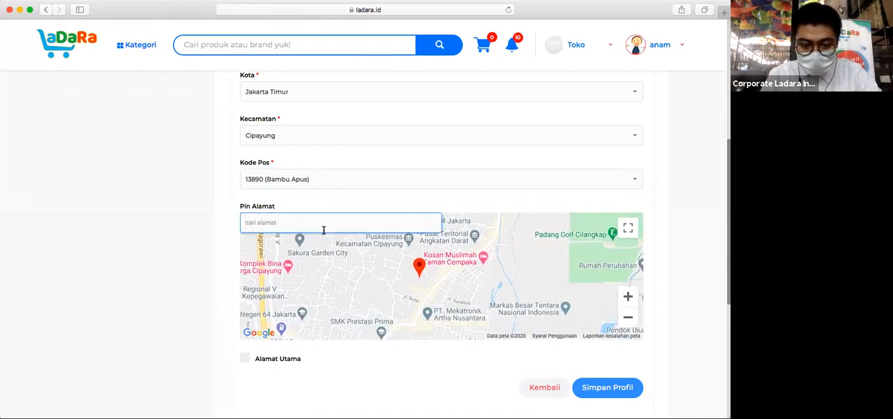
{"action": "type", "text": "t"}
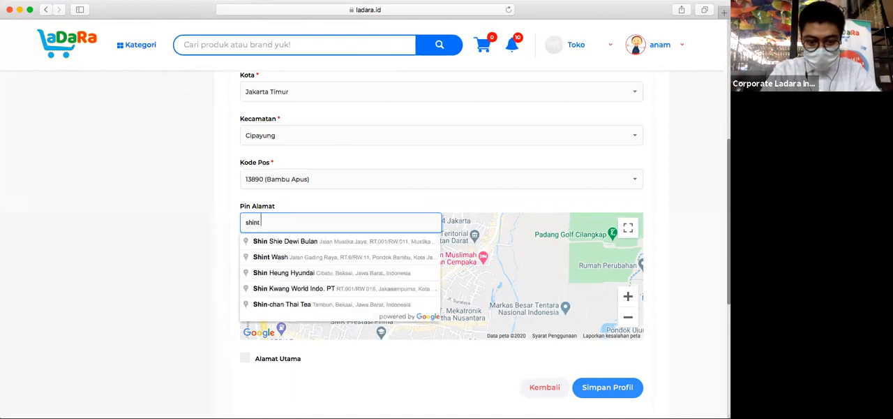
{"action": "type", "text": " 3"}
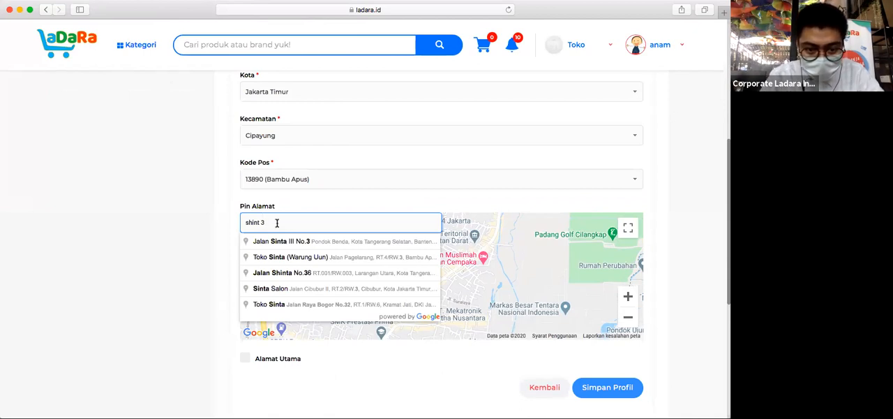
{"action": "key", "text": "BackSpace"}
{"action": "type", "text": "raya"}
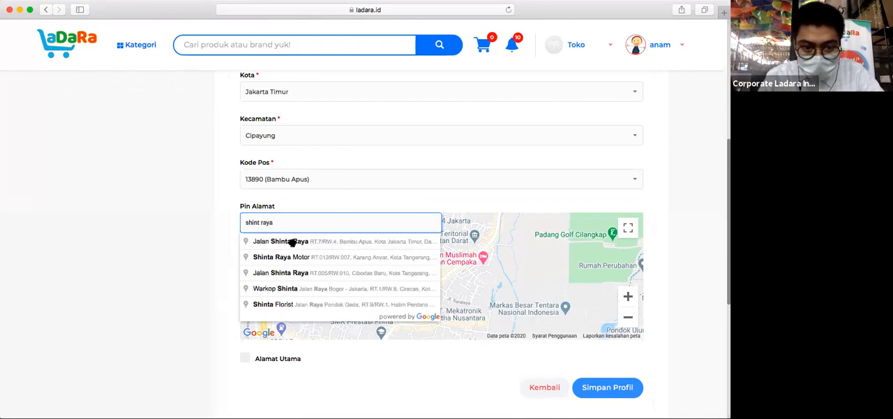
{"action": "left_click", "coordinate": [291, 243]}
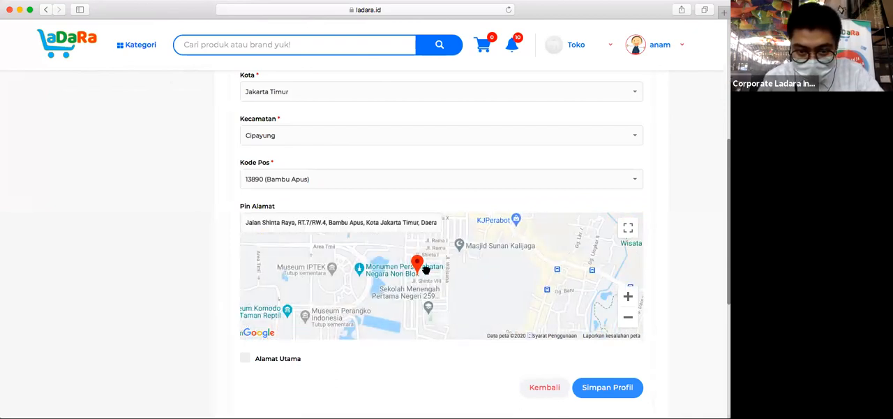
- Check the pin's position on the map at street level and save the new address
{"action": "scroll", "coordinate": [425, 270], "scroll_direction": "up", "scroll_amount": 5}
{"action": "scroll", "coordinate": [426, 273], "scroll_direction": "down", "scroll_amount": 5}
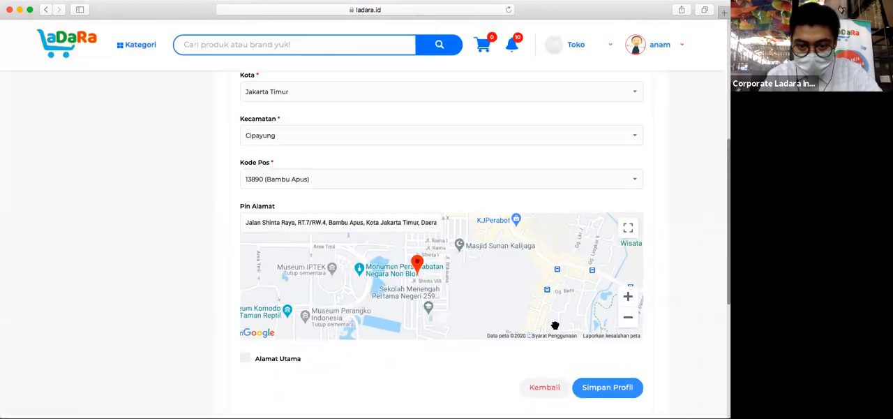
{"action": "left_click", "coordinate": [628, 297]}
{"action": "left_click", "coordinate": [628, 297]}
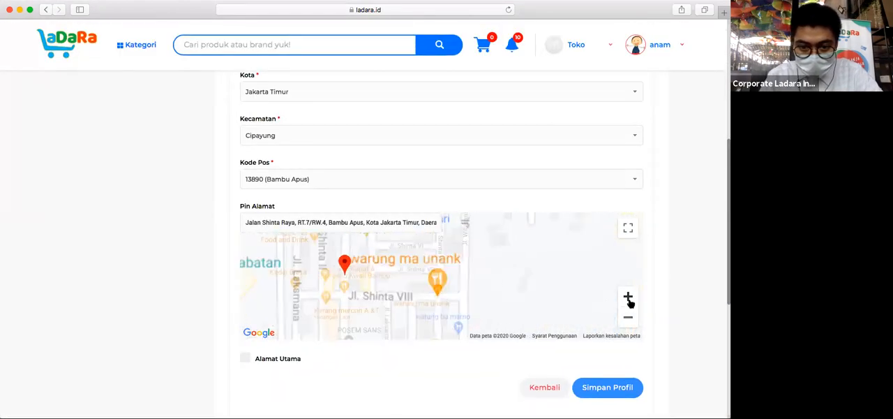
{"action": "left_click_drag", "start_coordinate": [442, 281], "coordinate": [445, 298]}
{"action": "left_click", "coordinate": [629, 297]}
{"action": "left_click", "coordinate": [630, 298]}
{"action": "left_click_drag", "start_coordinate": [354, 288], "coordinate": [575, 314]}
{"action": "left_click", "coordinate": [383, 292]}
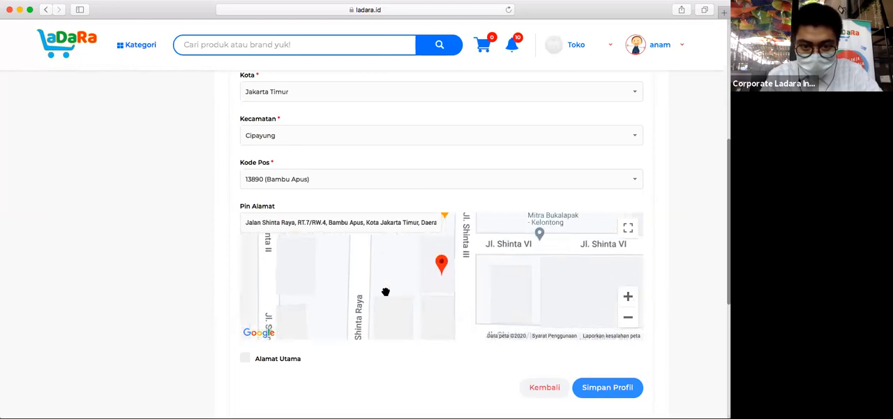
{"action": "left_click_drag", "start_coordinate": [523, 270], "coordinate": [481, 266]}
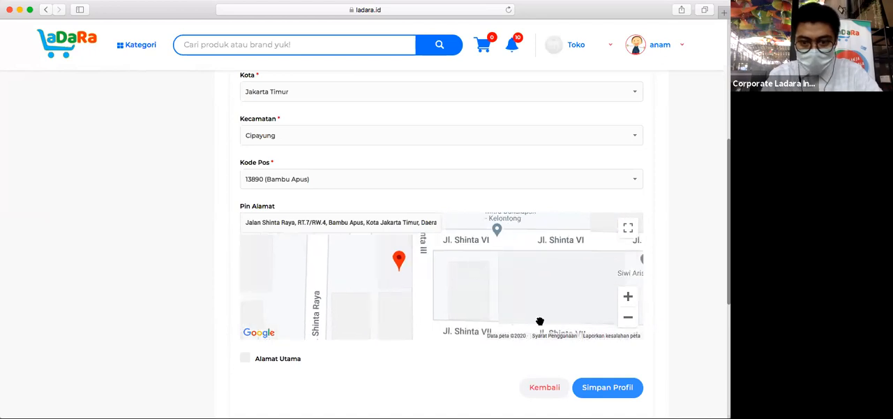
{"action": "left_click", "coordinate": [595, 386]}
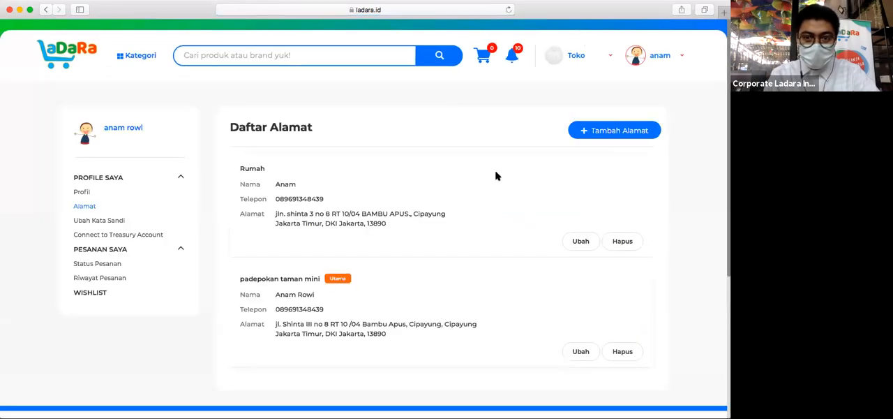
- Open the detailed information about having a store and read the introduction and the Definisi section of its terms
{"action": "left_click", "coordinate": [577, 58]}
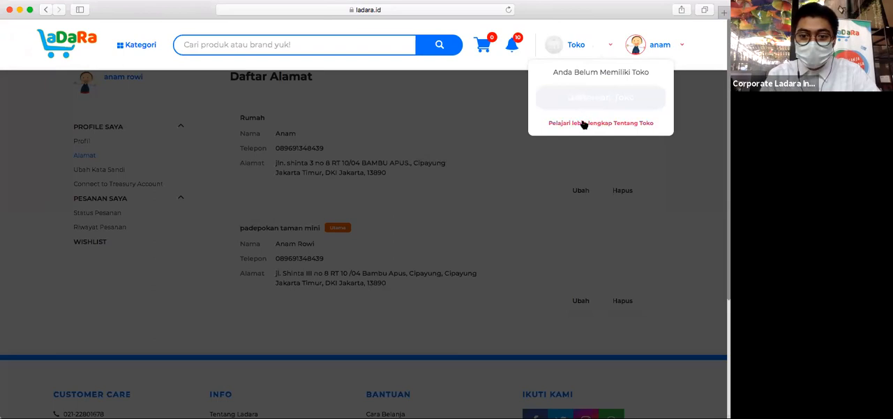
{"action": "left_click", "coordinate": [582, 123]}
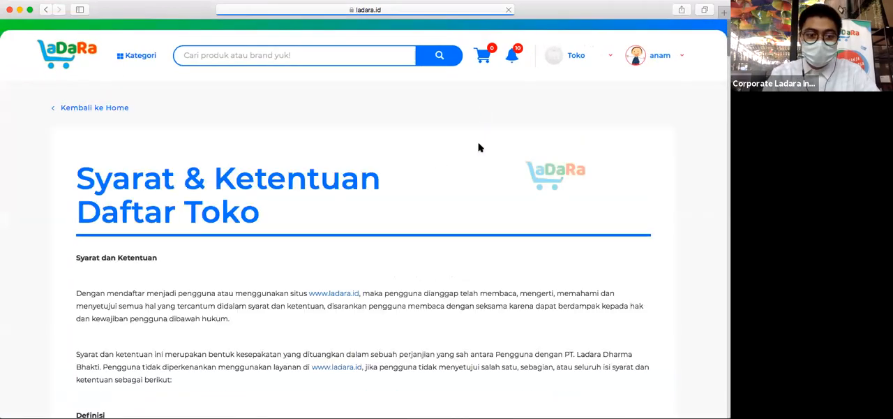
{"action": "scroll", "coordinate": [479, 148], "scroll_direction": "down", "scroll_amount": 3}
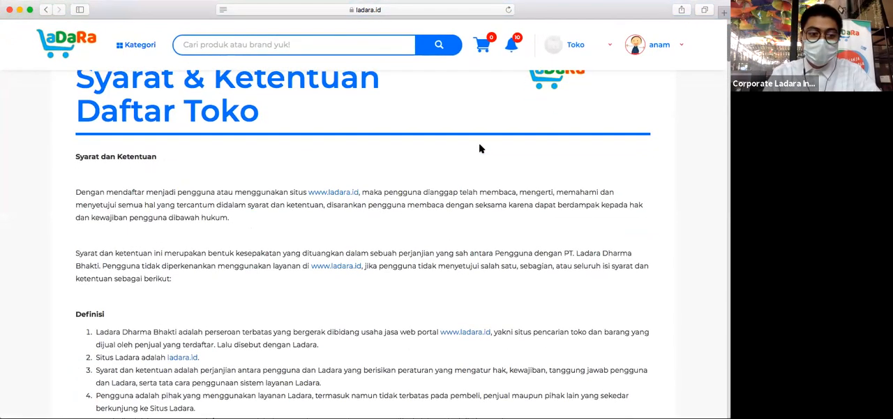
{"action": "scroll", "coordinate": [479, 147], "scroll_direction": "down", "scroll_amount": 1}
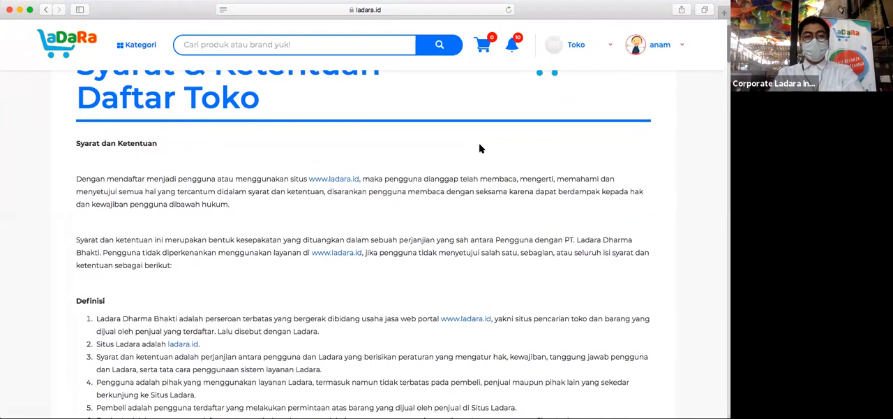
{"action": "scroll", "coordinate": [479, 148], "scroll_direction": "down", "scroll_amount": 1}
{"action": "scroll", "coordinate": [479, 148], "scroll_direction": "up", "scroll_amount": 5}
{"action": "scroll", "coordinate": [479, 148], "scroll_direction": "down", "scroll_amount": 3}
{"action": "scroll", "coordinate": [479, 148], "scroll_direction": "down", "scroll_amount": 8}
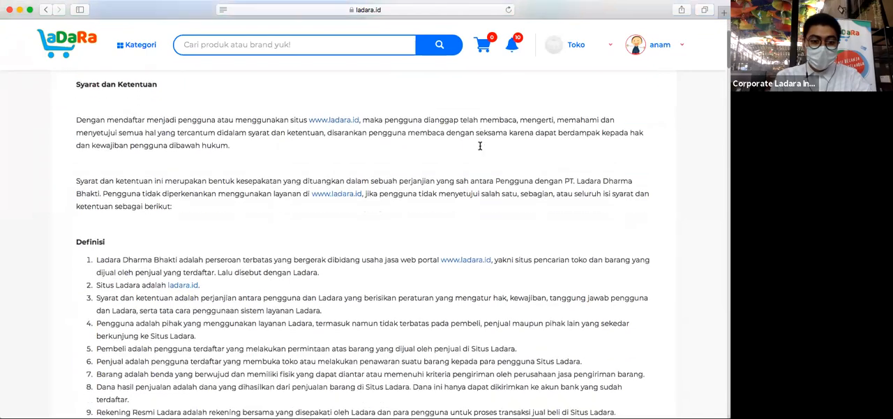
{"action": "scroll", "coordinate": [480, 148], "scroll_direction": "up", "scroll_amount": 2}
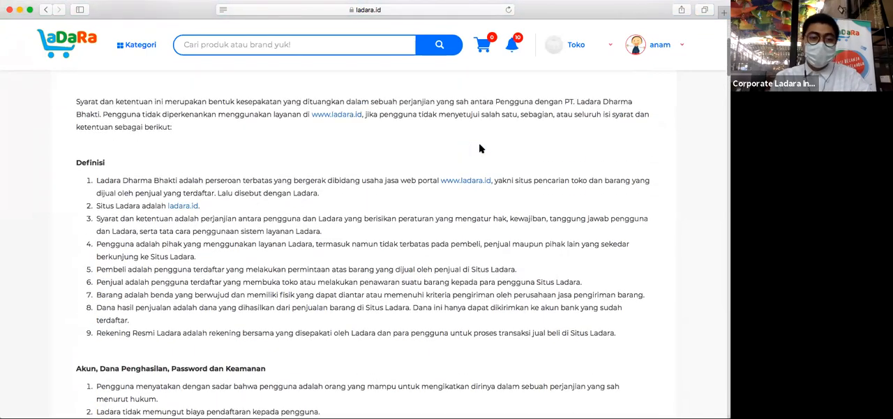
{"action": "scroll", "coordinate": [478, 148], "scroll_direction": "down", "scroll_amount": 1}
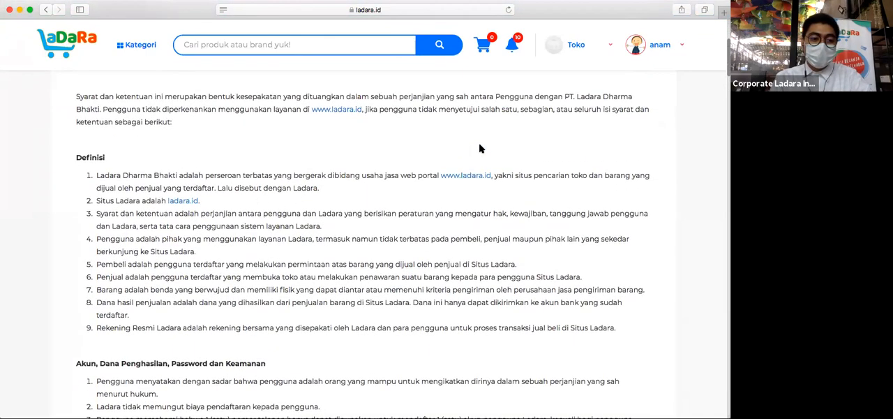
{"action": "scroll", "coordinate": [478, 148], "scroll_direction": "down", "scroll_amount": 1}
{"action": "scroll", "coordinate": [478, 148], "scroll_direction": "down", "scroll_amount": 1}
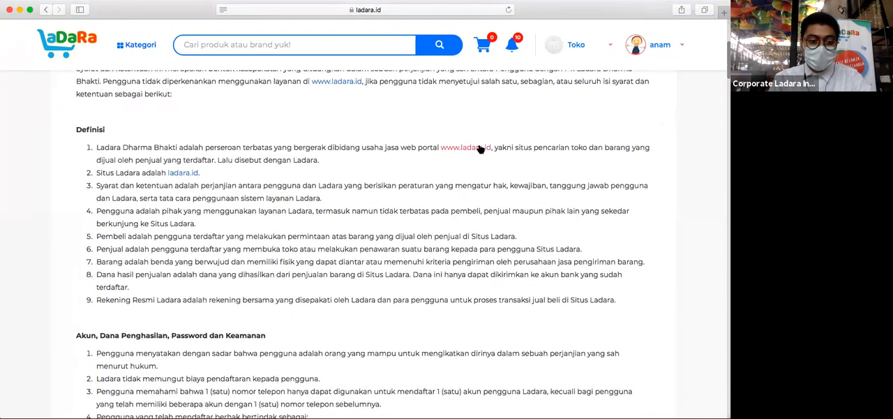
{"action": "scroll", "coordinate": [480, 149], "scroll_direction": "down", "scroll_amount": 1}
{"action": "scroll", "coordinate": [480, 148], "scroll_direction": "up", "scroll_amount": 1}
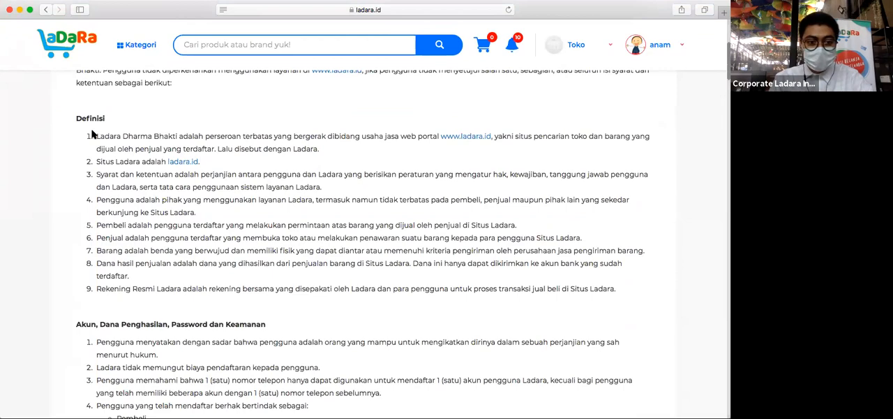
{"action": "scroll", "coordinate": [386, 200], "scroll_direction": "down", "scroll_amount": 3}
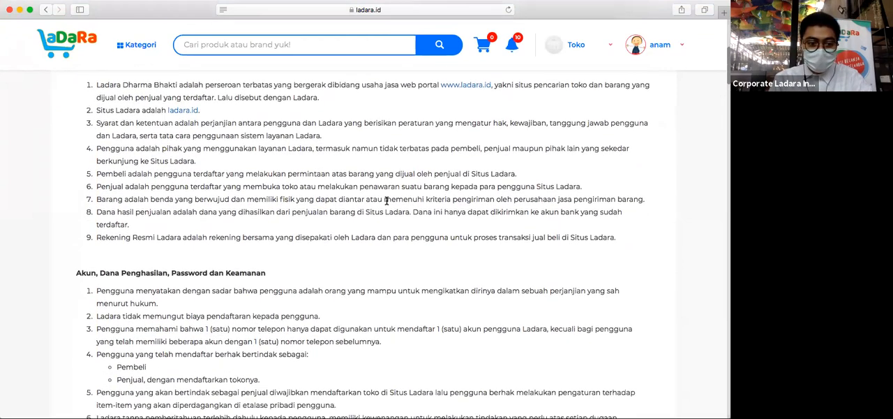
- Review the remaining store terms from account security and purchase transactions through the Biaya Layanan section
{"action": "scroll", "coordinate": [386, 200], "scroll_direction": "down", "scroll_amount": 6}
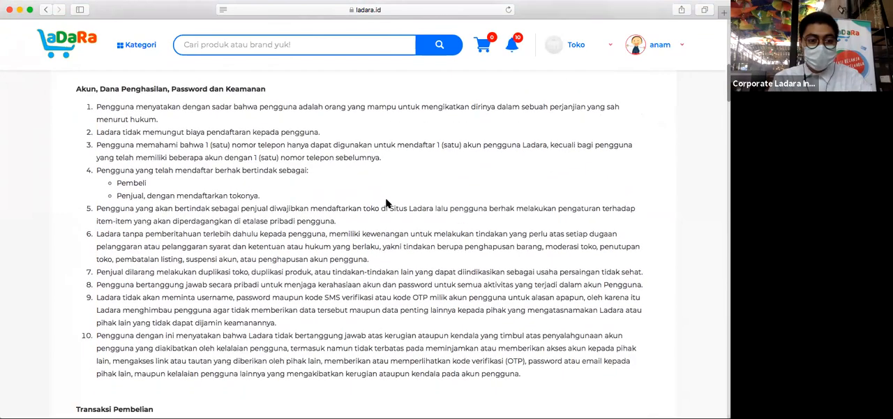
{"action": "scroll", "coordinate": [387, 203], "scroll_direction": "down", "scroll_amount": 5}
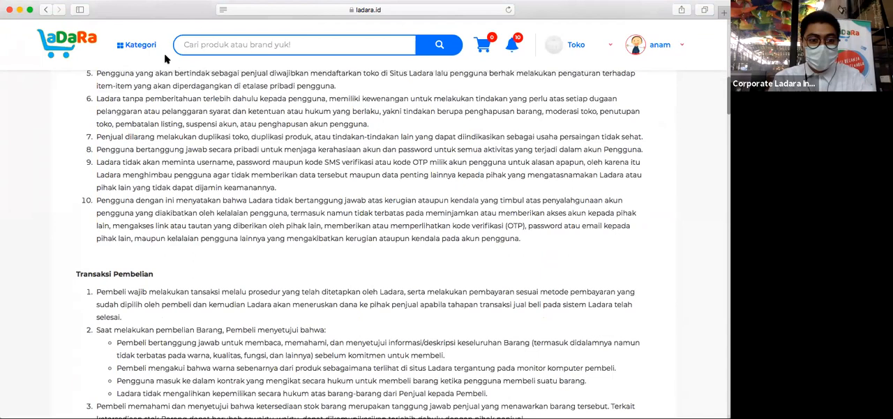
{"action": "scroll", "coordinate": [342, 190], "scroll_direction": "down", "scroll_amount": 1}
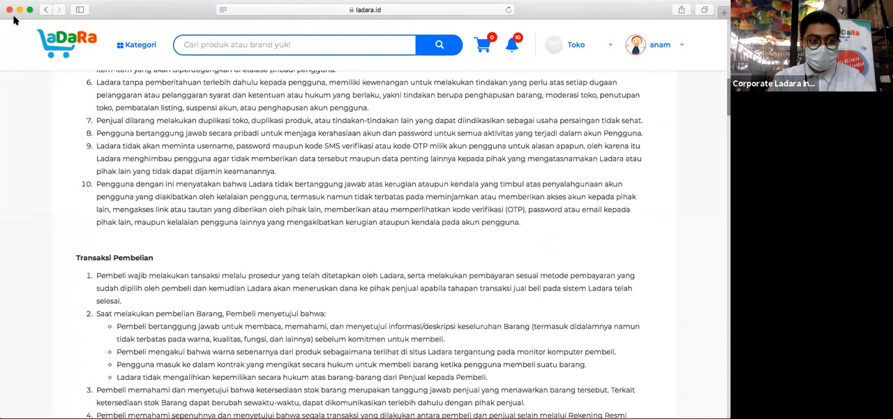
{"action": "scroll", "coordinate": [291, 258], "scroll_direction": "down", "scroll_amount": 8}
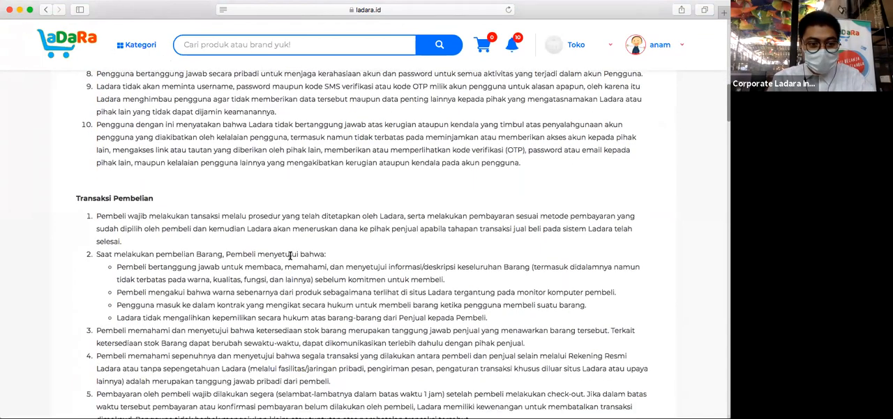
{"action": "scroll", "coordinate": [291, 258], "scroll_direction": "down", "scroll_amount": 20}
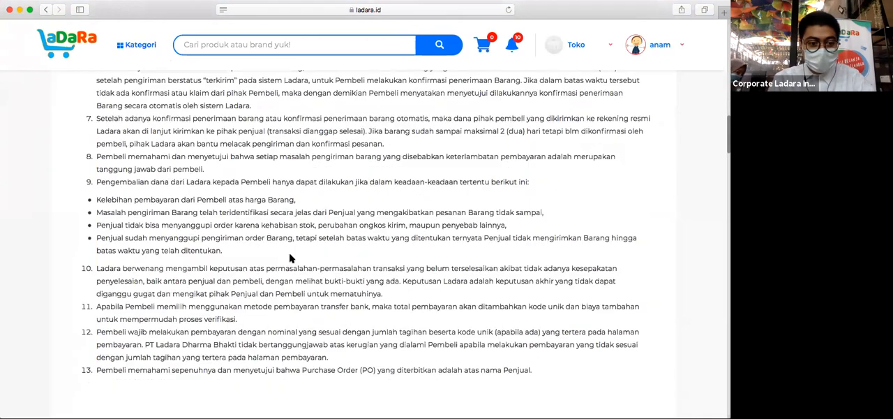
{"action": "scroll", "coordinate": [291, 258], "scroll_direction": "down", "scroll_amount": 13}
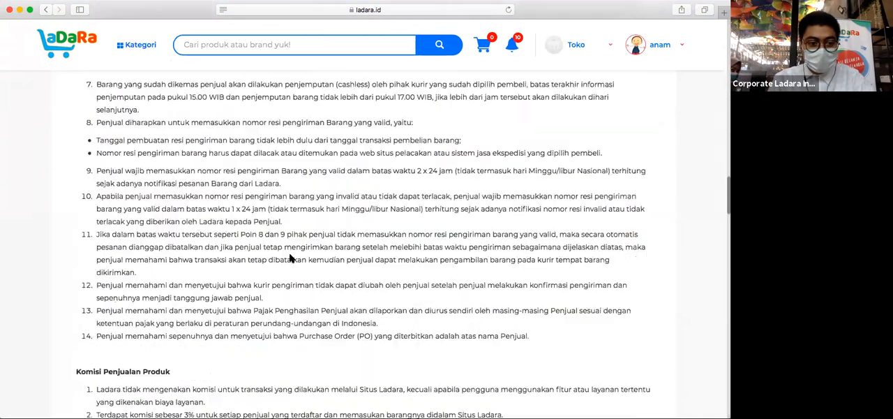
{"action": "scroll", "coordinate": [291, 258], "scroll_direction": "down", "scroll_amount": 4}
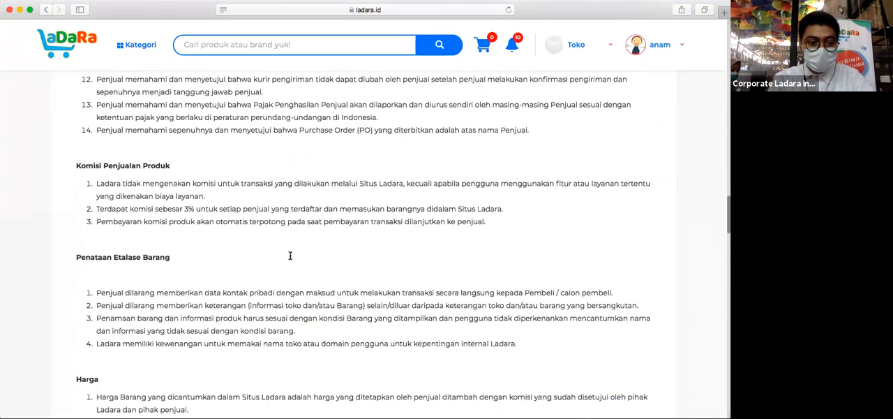
{"action": "scroll", "coordinate": [291, 256], "scroll_direction": "down", "scroll_amount": 9}
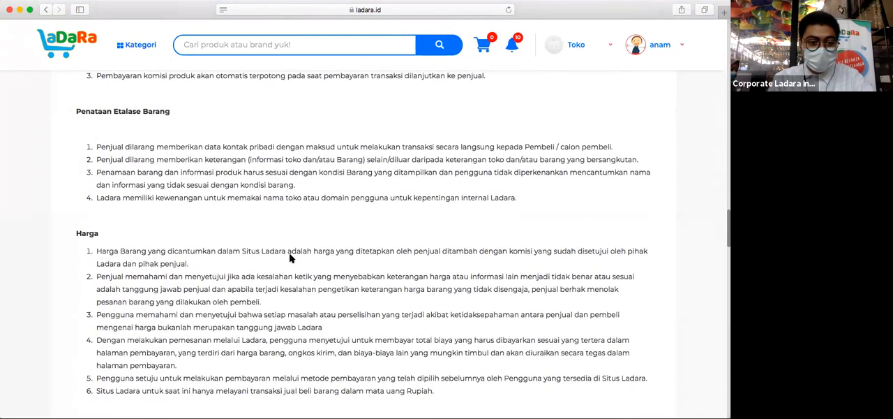
{"action": "scroll", "coordinate": [290, 256], "scroll_direction": "down", "scroll_amount": 10}
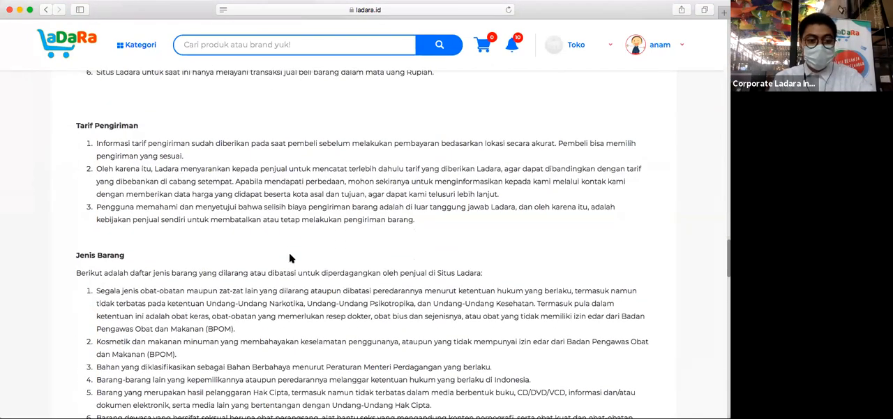
{"action": "scroll", "coordinate": [291, 258], "scroll_direction": "down", "scroll_amount": 20}
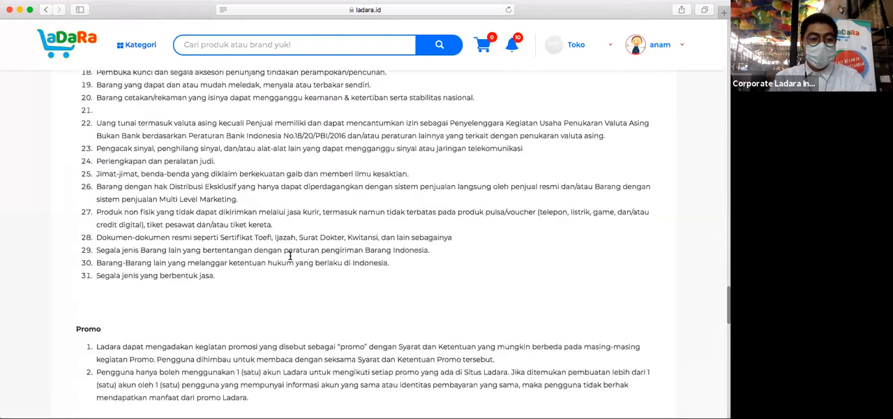
{"action": "scroll", "coordinate": [291, 258], "scroll_direction": "down", "scroll_amount": 10}
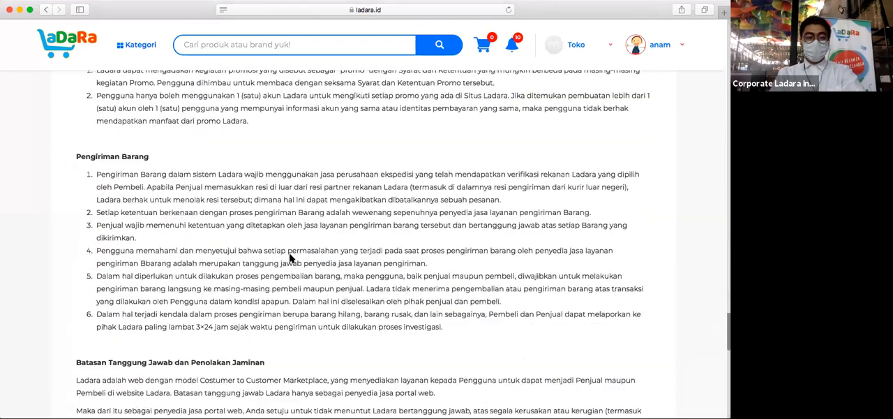
{"action": "scroll", "coordinate": [291, 258], "scroll_direction": "down", "scroll_amount": 2}
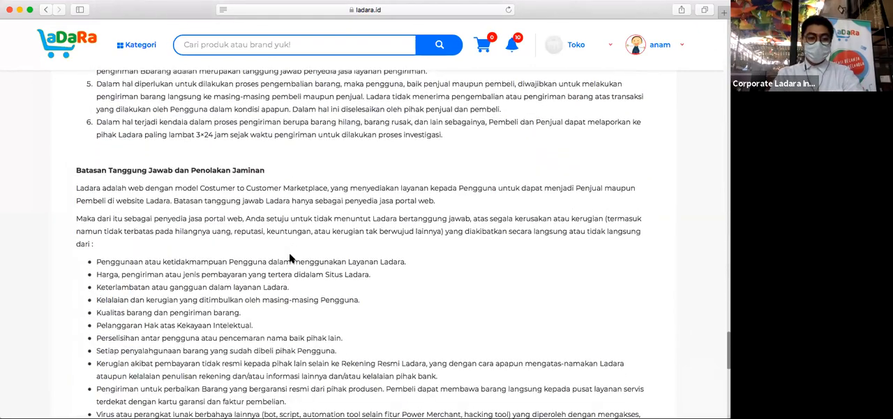
{"action": "scroll", "coordinate": [291, 258], "scroll_direction": "down", "scroll_amount": 11}
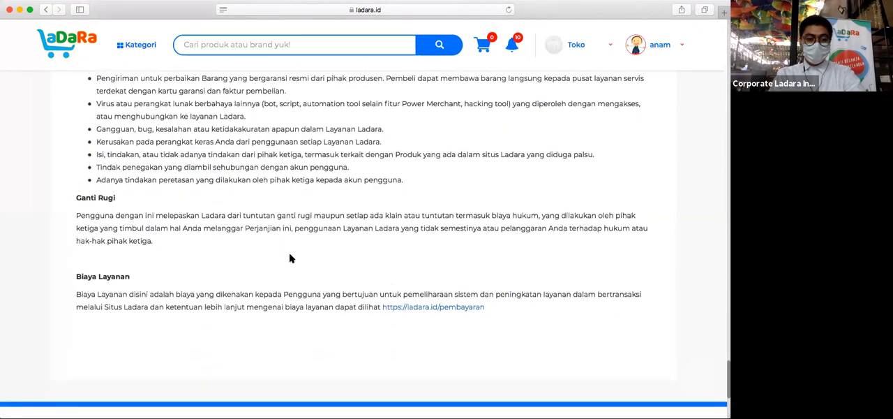
- Open the registration form for a new store
{"action": "left_click", "coordinate": [562, 48]}
{"action": "left_click", "coordinate": [580, 96]}
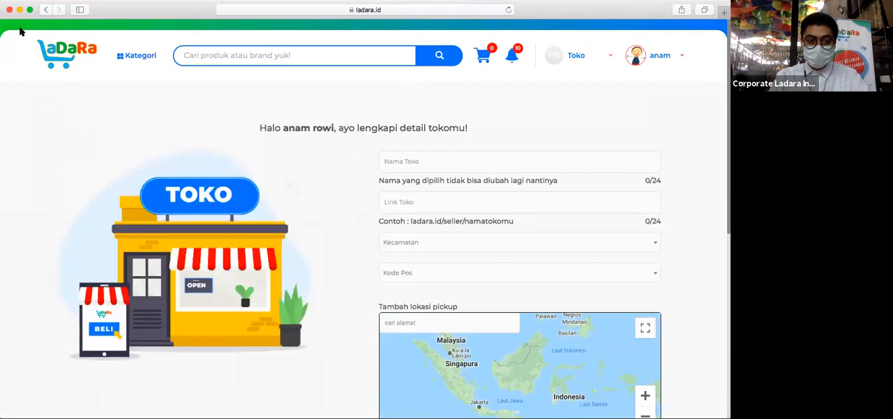
- Name the new store Wander, giving it the matching link ladara.id/seller/wander
{"action": "left_click", "coordinate": [499, 166]}
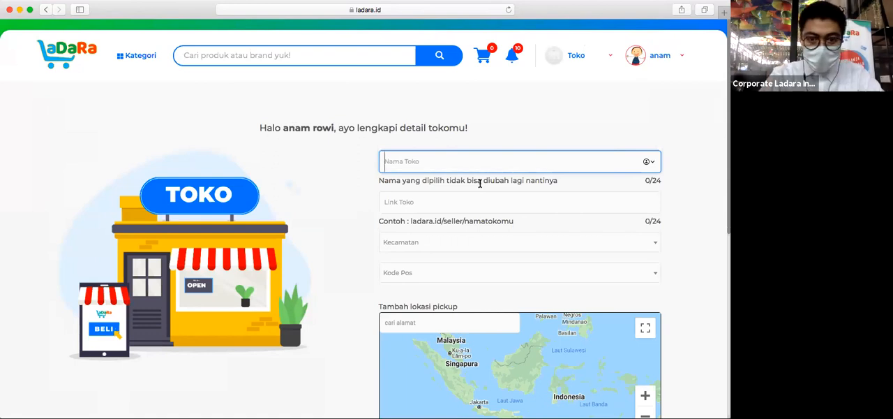
{"action": "key", "text": "shift"}
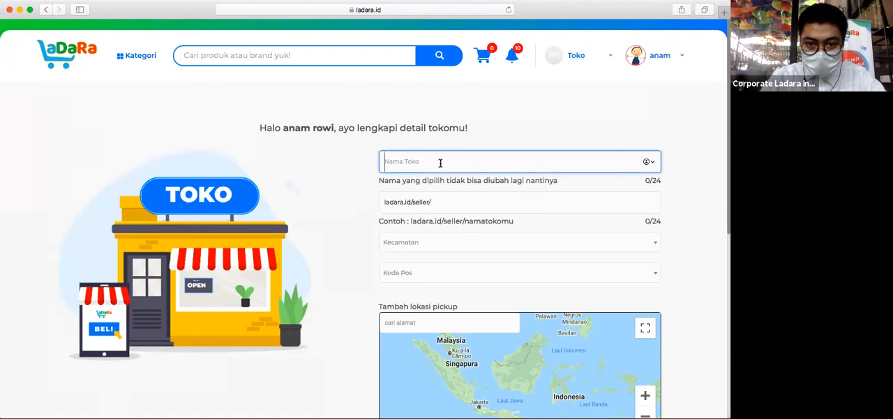
{"action": "type", "text": "w"}
{"action": "key", "text": "BackSpace"}
{"action": "type", "text": "war"}
{"action": "key", "text": "BackSpace"}
{"action": "key", "text": "BackSpace"}
{"action": "key", "text": "BackSpace"}
{"action": "type", "text": "Wander"}
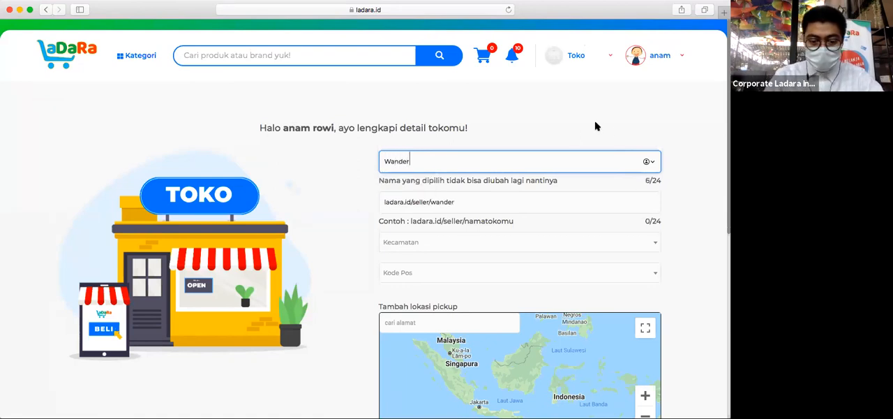
{"action": "left_click", "coordinate": [690, 135]}
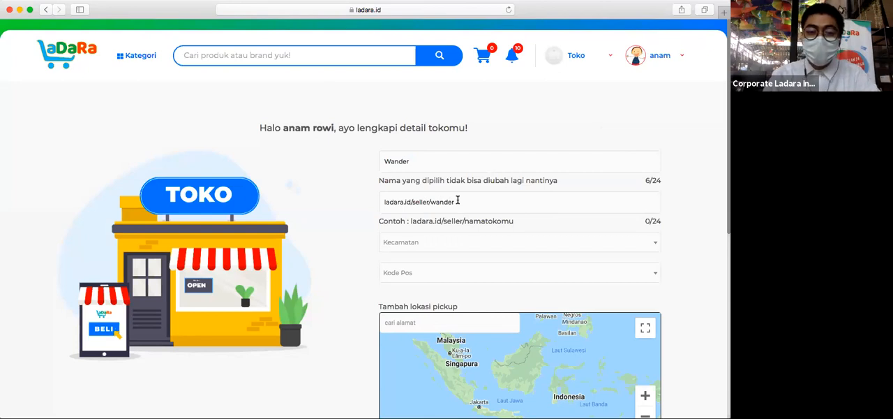
- Set the store's district to Cipayung, Jakarta Timur, and select the first offered postal code
{"action": "scroll", "coordinate": [457, 201], "scroll_direction": "down", "scroll_amount": 3}
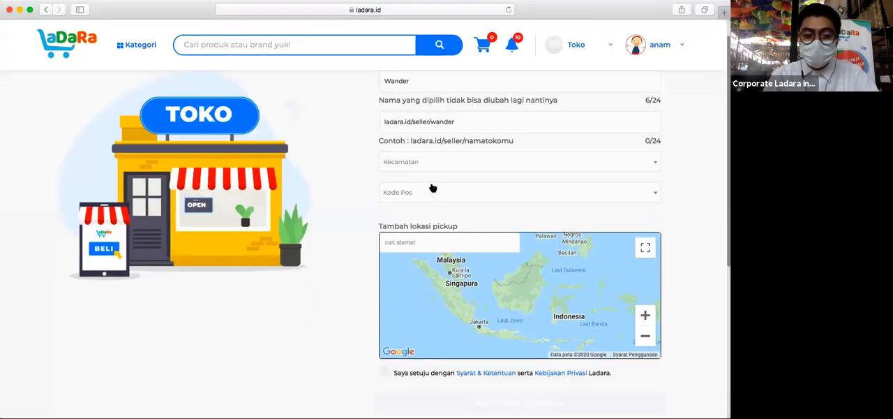
{"action": "left_click", "coordinate": [422, 157]}
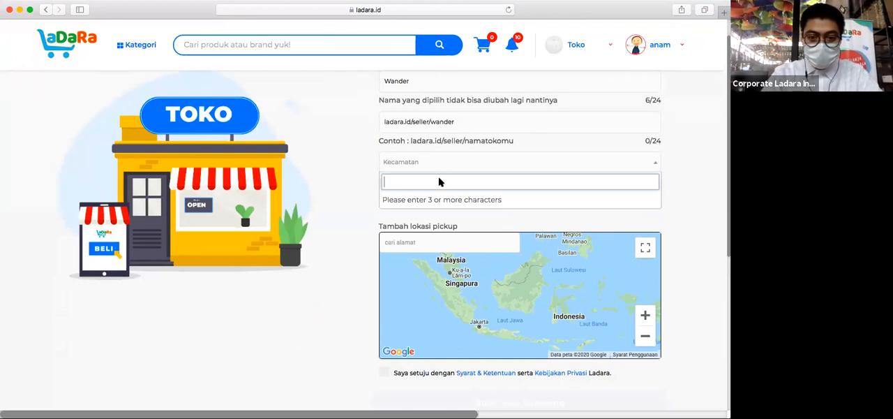
{"action": "type", "text": "cipa"}
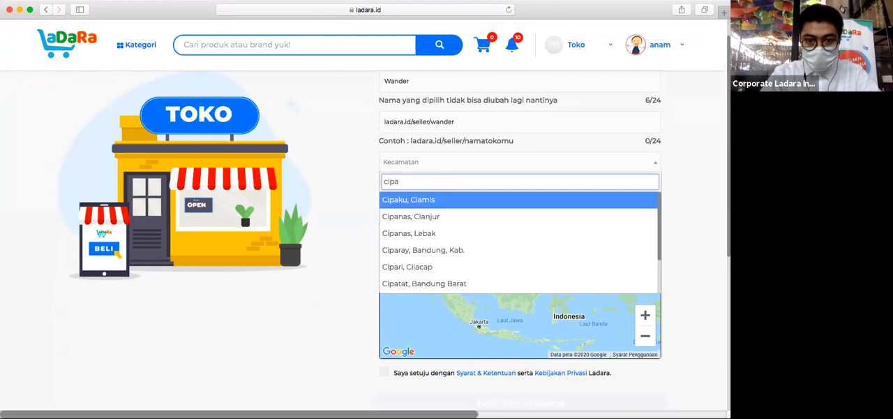
{"action": "type", "text": "yung"}
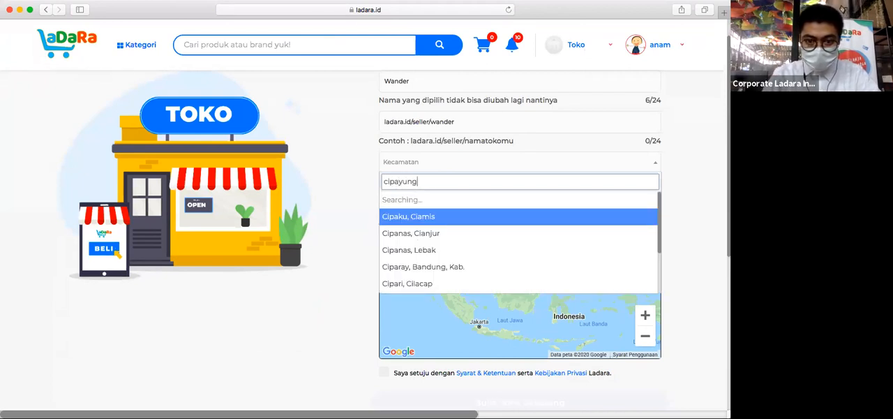
{"action": "left_click", "coordinate": [429, 217]}
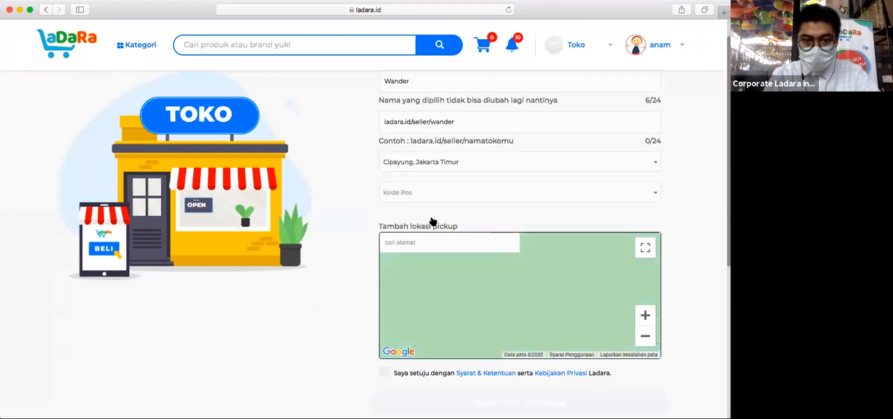
{"action": "left_click", "coordinate": [453, 199]}
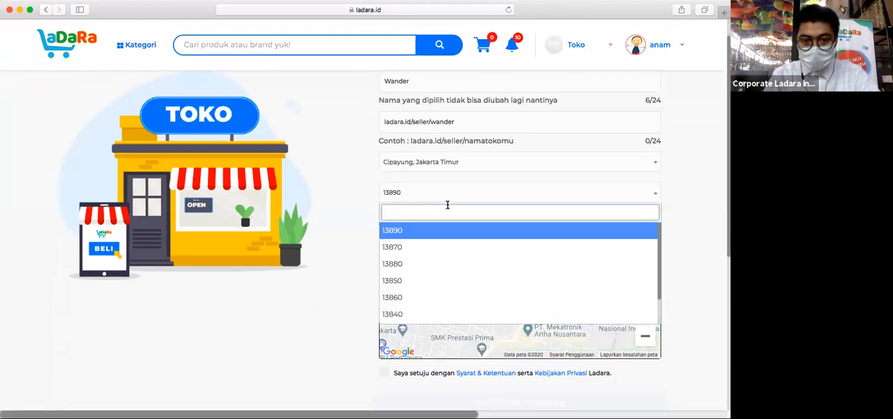
{"action": "left_click", "coordinate": [410, 233]}
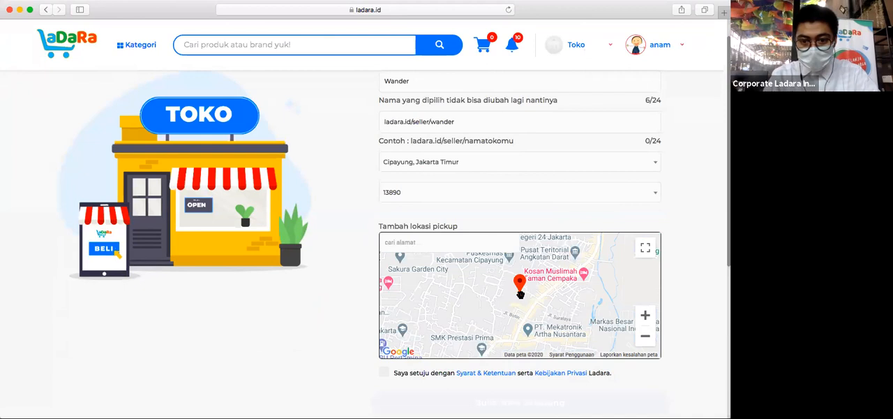
- Search the pickup location map for the store's street and choose the first suggested address
{"action": "left_click", "coordinate": [423, 241]}
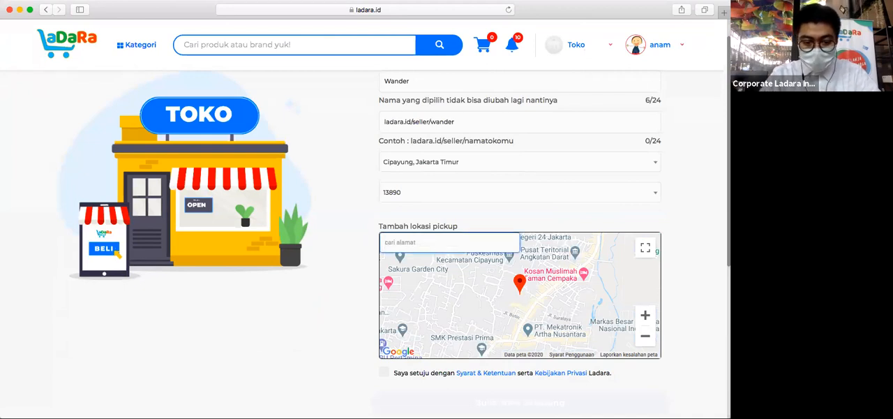
{"action": "type", "text": "shinta raya"}
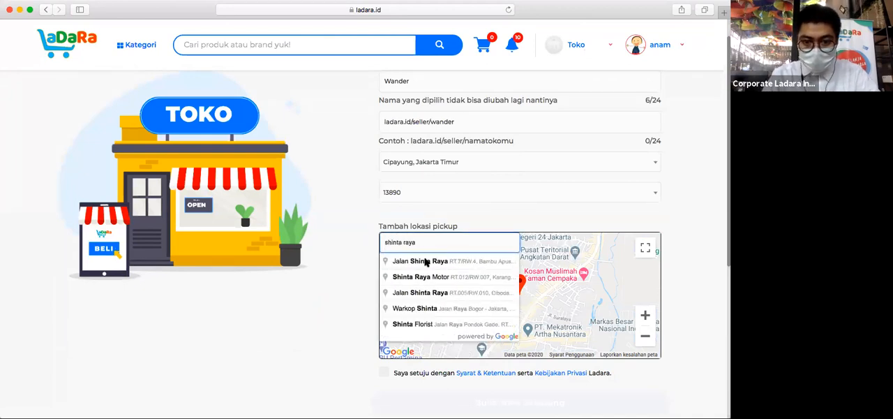
{"action": "left_click", "coordinate": [425, 261]}
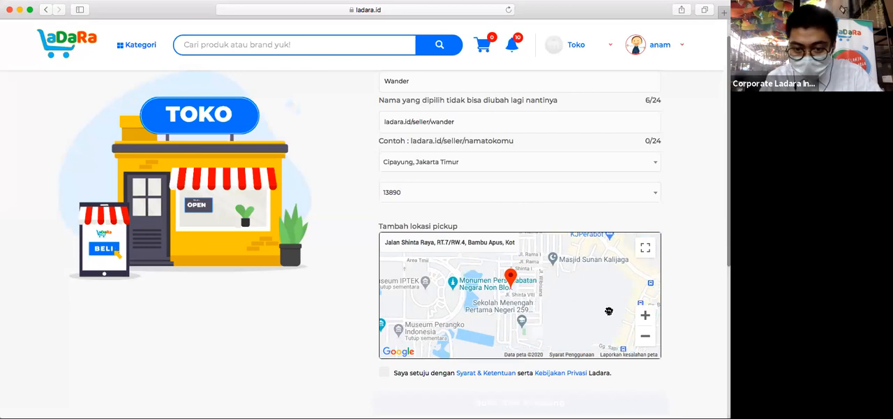
- Move the pickup pin to the store's exact spot on the map at street level
{"action": "left_click", "coordinate": [646, 316]}
{"action": "left_click", "coordinate": [646, 315]}
{"action": "left_click", "coordinate": [646, 315]}
{"action": "left_click_drag", "start_coordinate": [486, 277], "coordinate": [485, 354]}
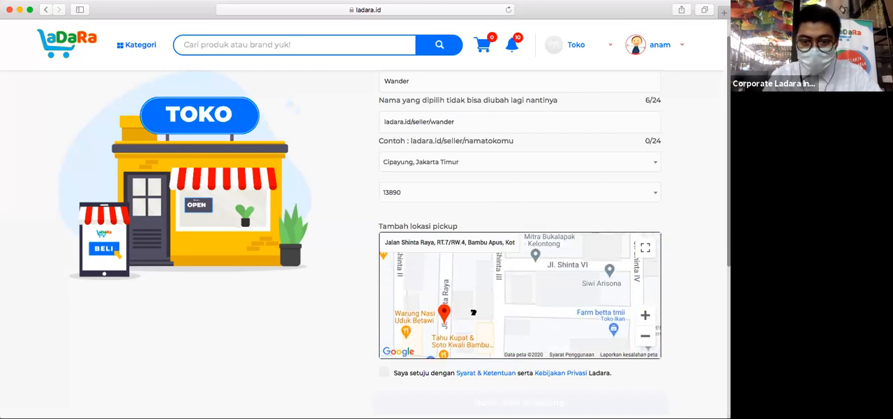
{"action": "left_click_drag", "start_coordinate": [473, 311], "coordinate": [470, 300]}
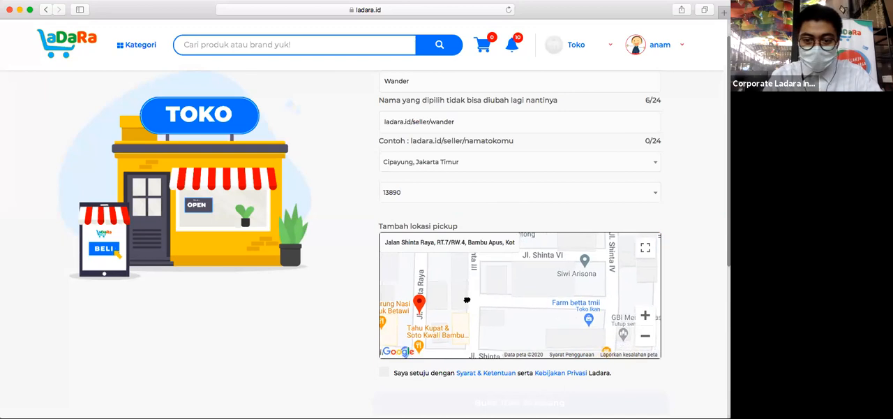
{"action": "left_click", "coordinate": [646, 315]}
{"action": "left_click", "coordinate": [645, 316]}
{"action": "mouse_move", "coordinate": [561, 355]}
{"action": "left_mouse_down"}
{"action": "mouse_move", "coordinate": [536, 291]}
{"action": "mouse_move", "coordinate": [545, 271]}
{"action": "mouse_move", "coordinate": [546, 347]}
{"action": "left_mouse_up"}
{"action": "left_click", "coordinate": [475, 284]}
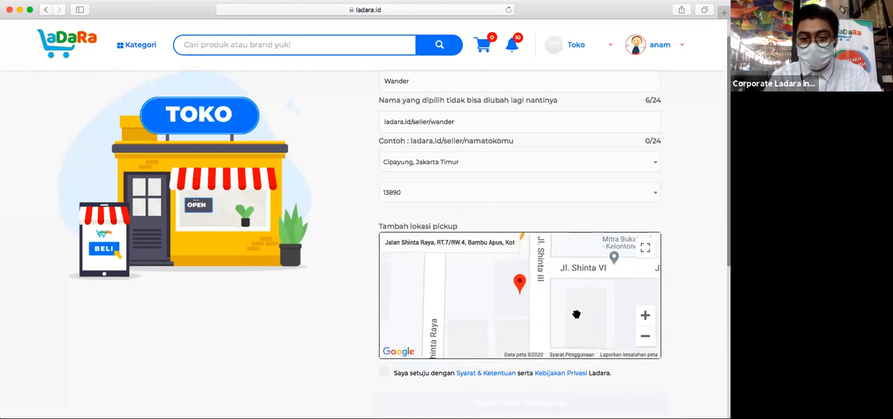
- Agree to the terms and conditions and privacy policy, and submit the form to open the store
{"action": "left_click", "coordinate": [384, 372]}
{"action": "scroll", "coordinate": [277, 335], "scroll_direction": "down", "scroll_amount": 1}
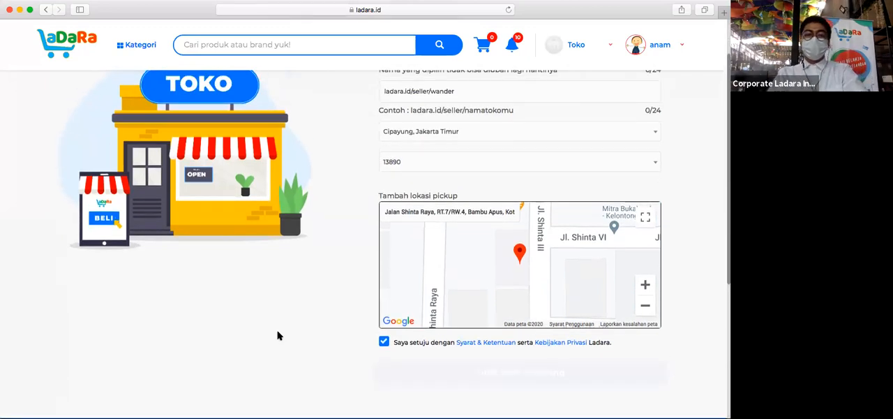
{"action": "scroll", "coordinate": [277, 335], "scroll_direction": "down", "scroll_amount": 1}
{"action": "scroll", "coordinate": [280, 335], "scroll_direction": "up", "scroll_amount": 1}
{"action": "scroll", "coordinate": [314, 335], "scroll_direction": "down", "scroll_amount": 1}
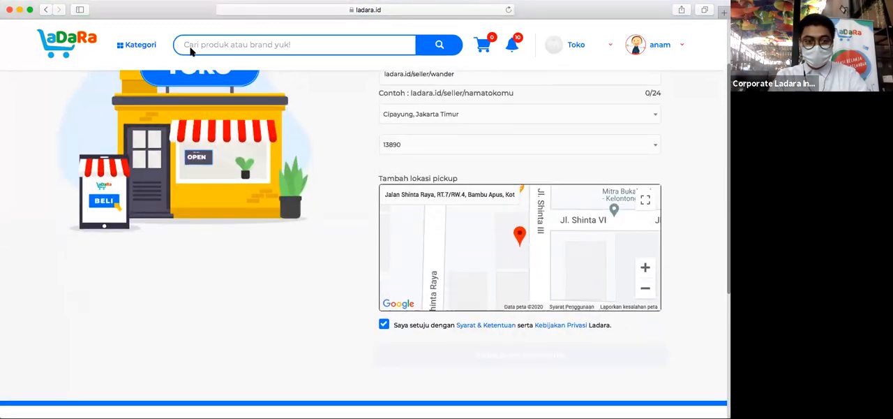
{"action": "left_click", "coordinate": [566, 357]}
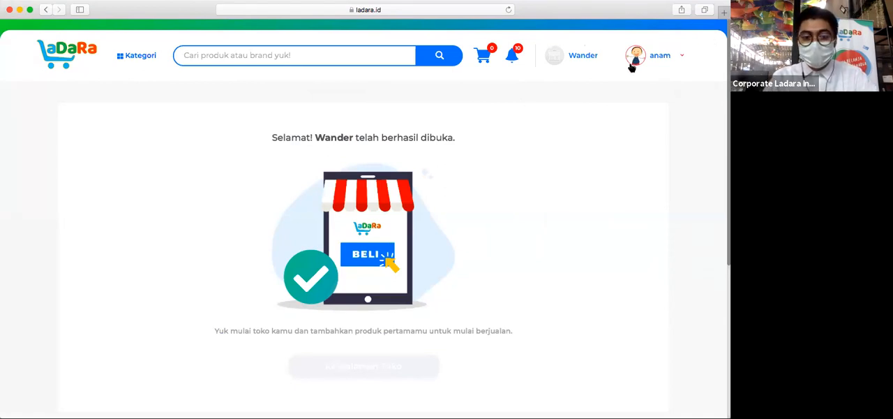
- Go to the address list in the account settings and open the Rumah address for editing
{"action": "mouse_move", "coordinate": [639, 57]}
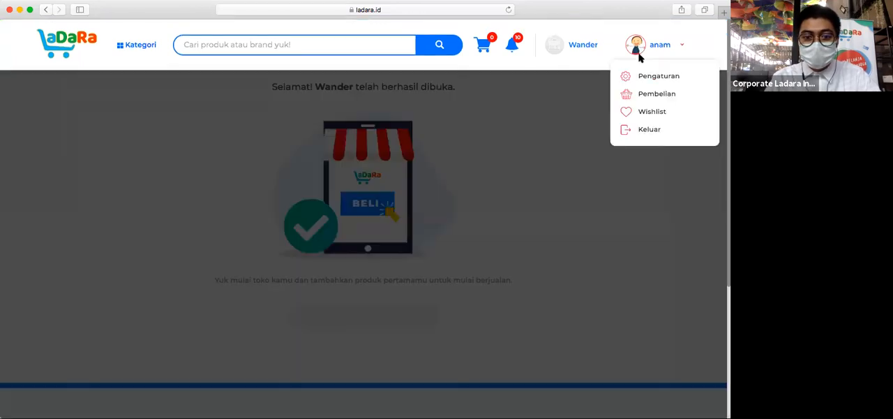
{"action": "left_click", "coordinate": [656, 82]}
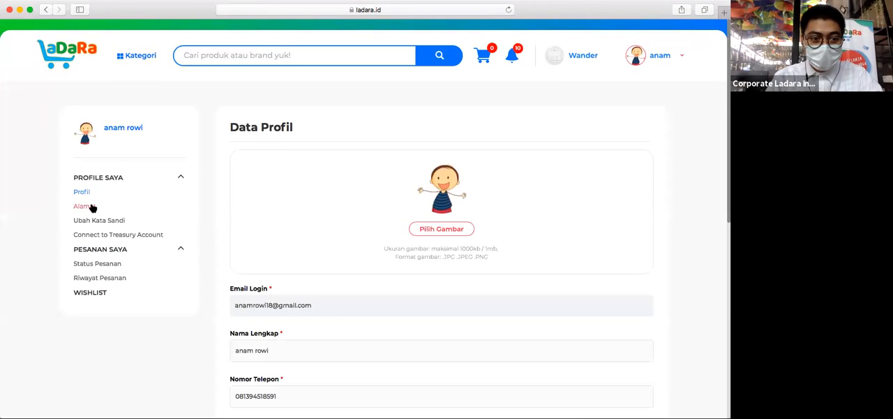
{"action": "left_click", "coordinate": [92, 207]}
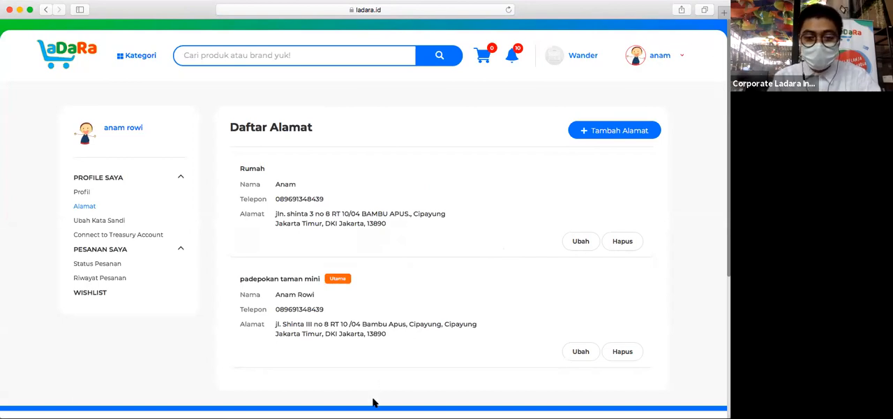
{"action": "scroll", "coordinate": [510, 383], "scroll_direction": "up", "scroll_amount": 1}
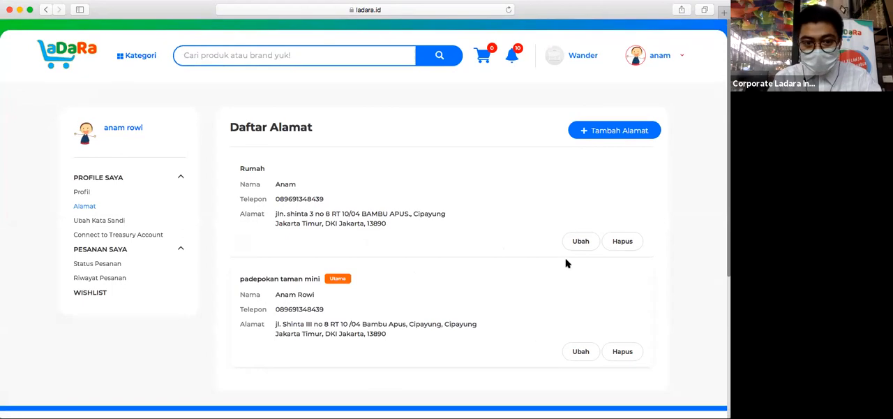
{"action": "left_click_drag", "start_coordinate": [333, 215], "coordinate": [277, 214]}
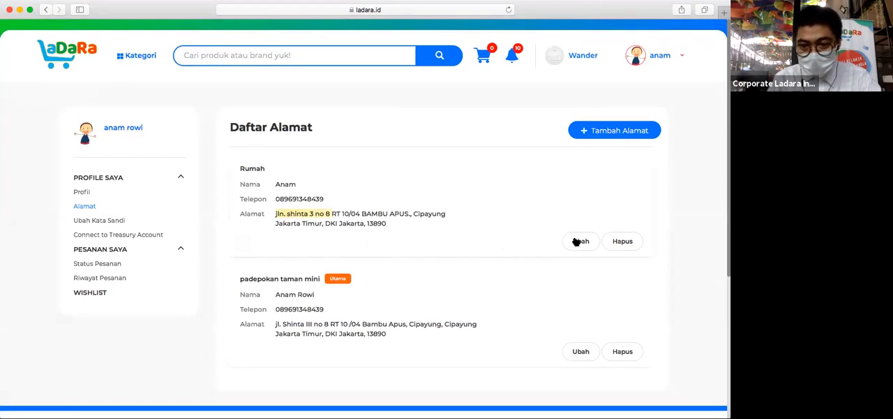
{"action": "left_click", "coordinate": [577, 242]}
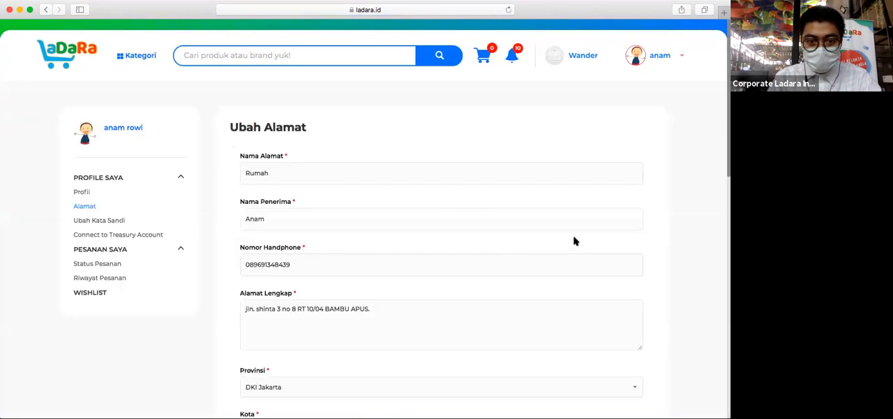
- Mark the Rumah address as the main address (Alamat Utama) and save it
{"action": "scroll", "coordinate": [574, 240], "scroll_direction": "down", "scroll_amount": 10}
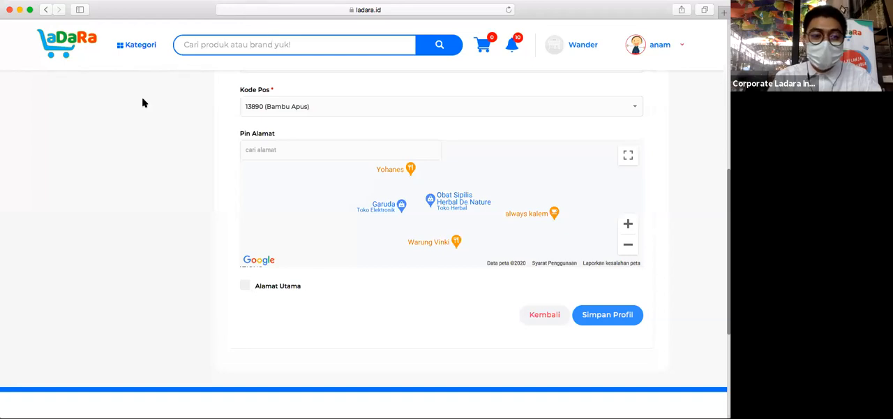
{"action": "left_click", "coordinate": [243, 287]}
{"action": "left_click", "coordinate": [618, 317]}
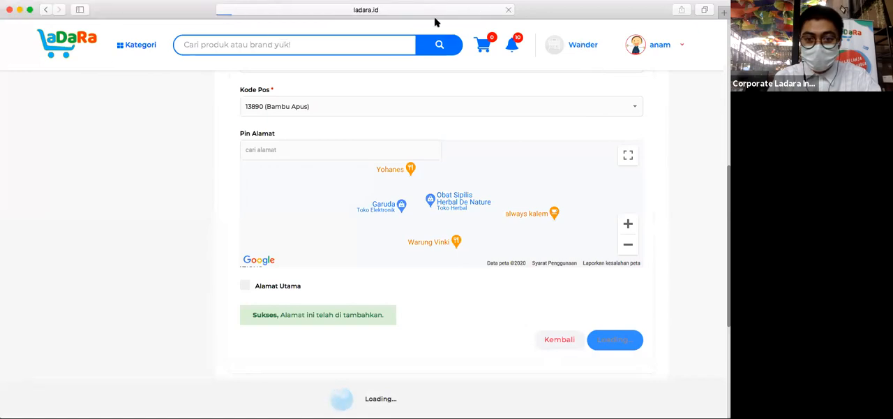
- Open the Wander store's seller dashboard and reload it to check the store's activation status
{"action": "left_click", "coordinate": [575, 51]}
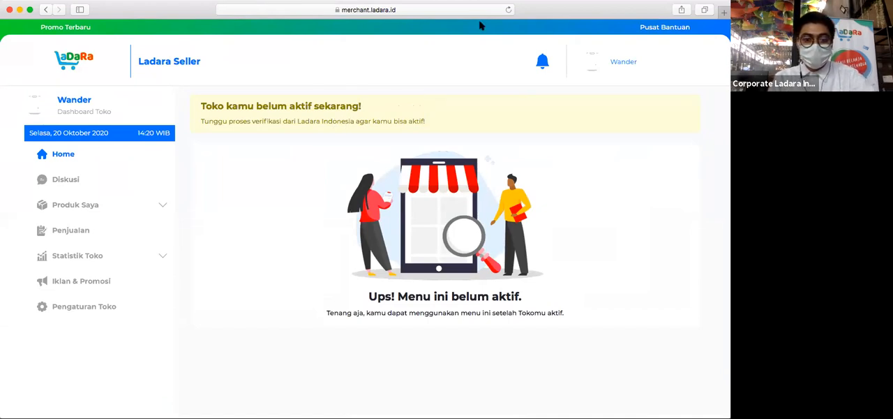
{"action": "scroll", "coordinate": [484, 27], "scroll_direction": "down", "scroll_amount": 1}
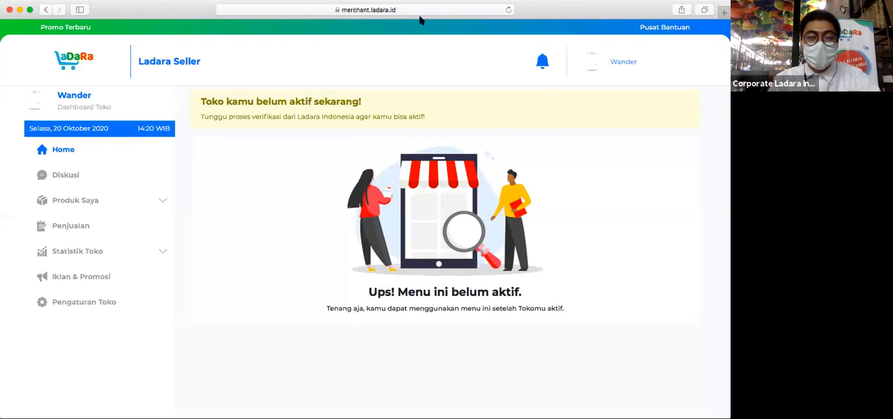
{"action": "left_click", "coordinate": [400, 7]}
{"action": "key", "text": "Return"}
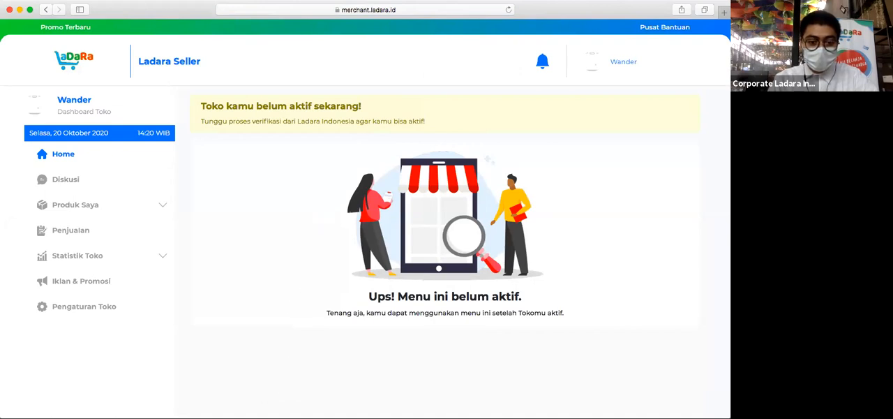
{"action": "left_click", "coordinate": [233, 10]}
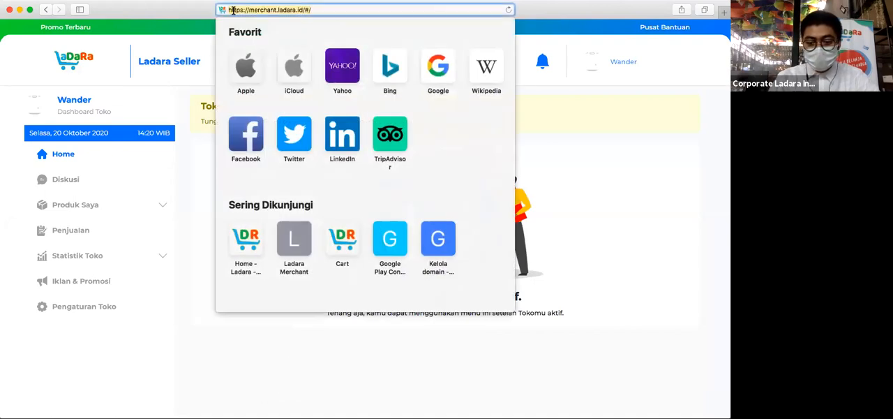
{"action": "key", "text": "Return"}
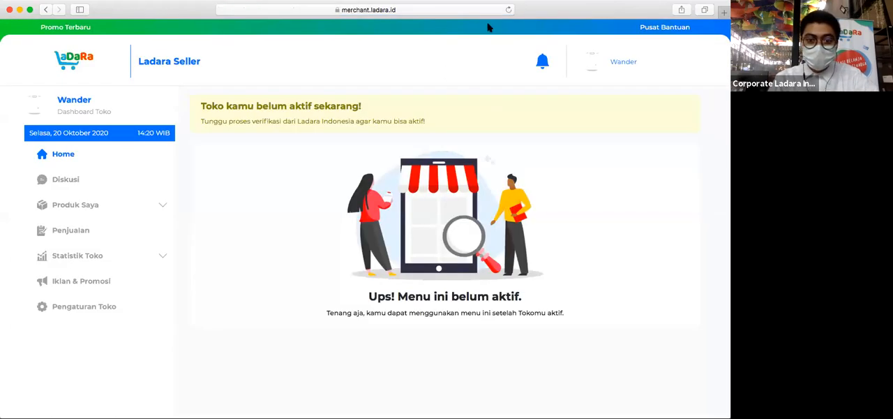
{"action": "left_click", "coordinate": [508, 10]}
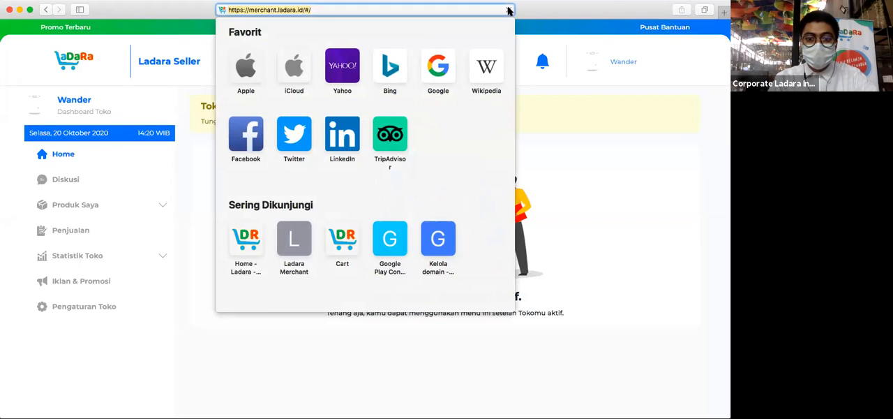
{"action": "left_click", "coordinate": [550, 67]}
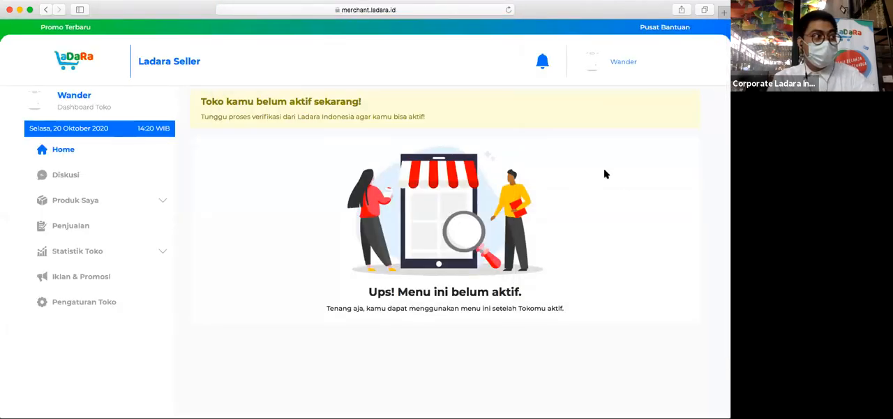
- Reload the seller dashboard to recheck the store's activation, and go to the store settings (Pengaturan Toko)
{"action": "left_click", "coordinate": [369, 10]}
{"action": "key", "text": "Return"}
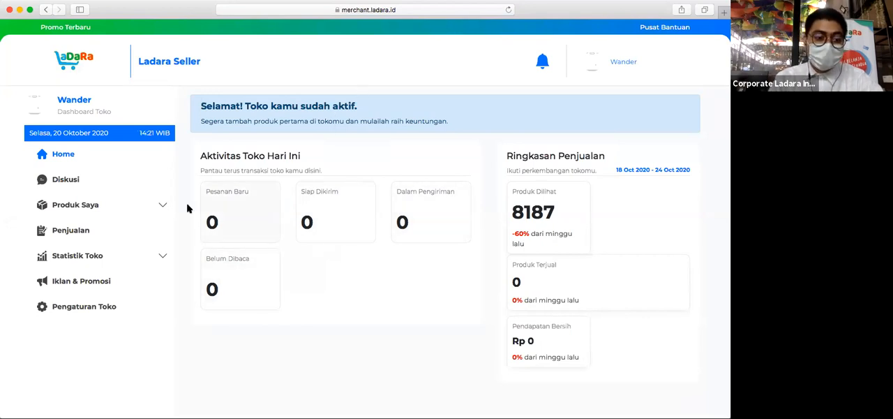
{"action": "left_click", "coordinate": [93, 304]}
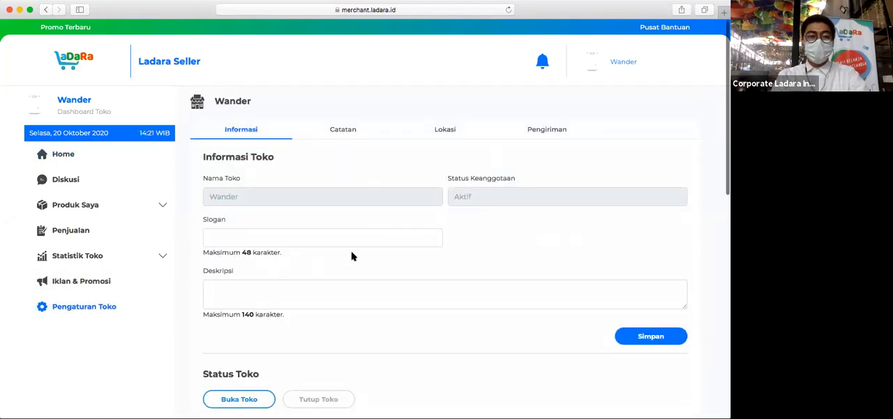
- Select Senin, Selasa, Rabu, Kamis and Jumat as the opening days in the store's operating schedule
{"action": "scroll", "coordinate": [351, 256], "scroll_direction": "down", "scroll_amount": 1}
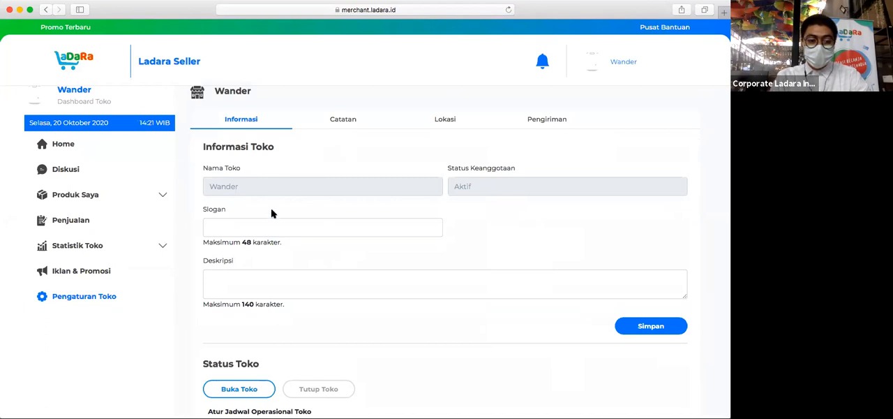
{"action": "scroll", "coordinate": [441, 30], "scroll_direction": "down", "scroll_amount": 1}
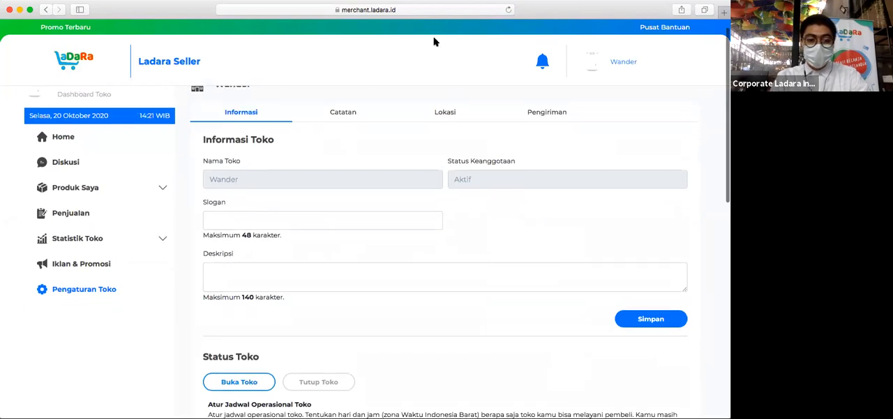
{"action": "scroll", "coordinate": [359, 201], "scroll_direction": "down", "scroll_amount": 5}
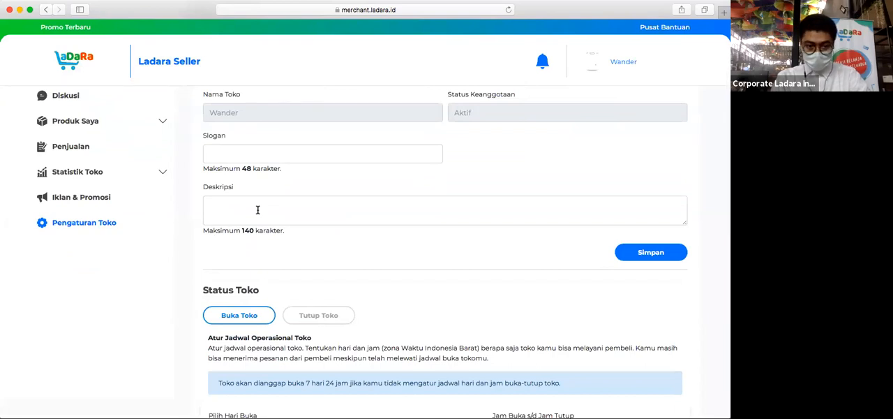
{"action": "scroll", "coordinate": [268, 277], "scroll_direction": "down", "scroll_amount": 3}
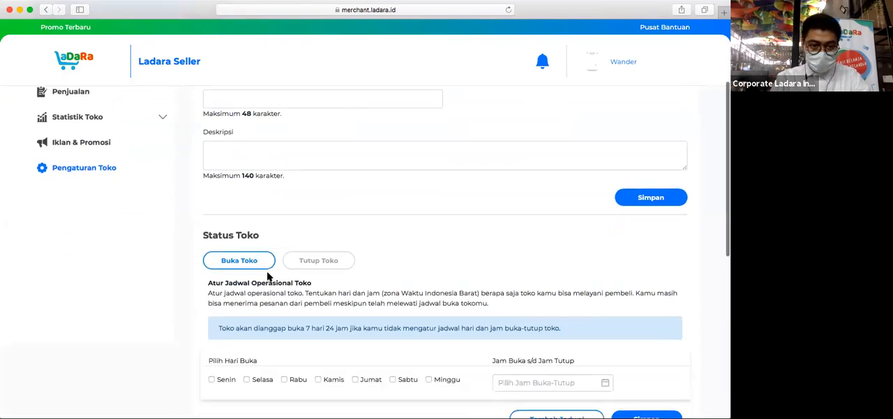
{"action": "scroll", "coordinate": [277, 306], "scroll_direction": "down", "scroll_amount": 2}
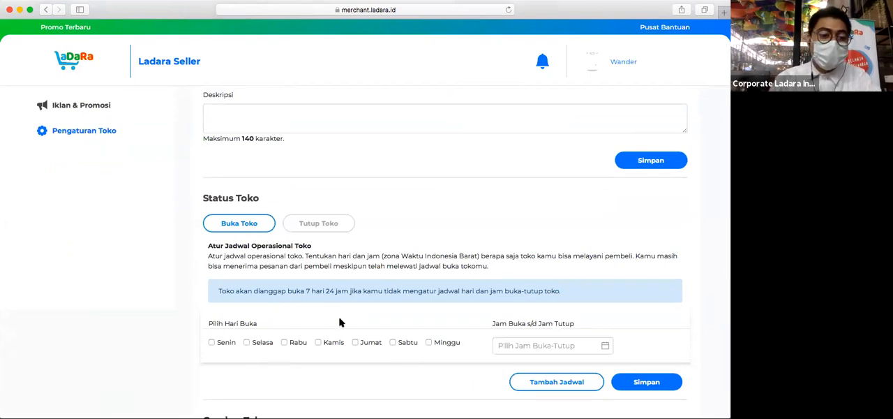
{"action": "scroll", "coordinate": [340, 322], "scroll_direction": "down", "scroll_amount": 1}
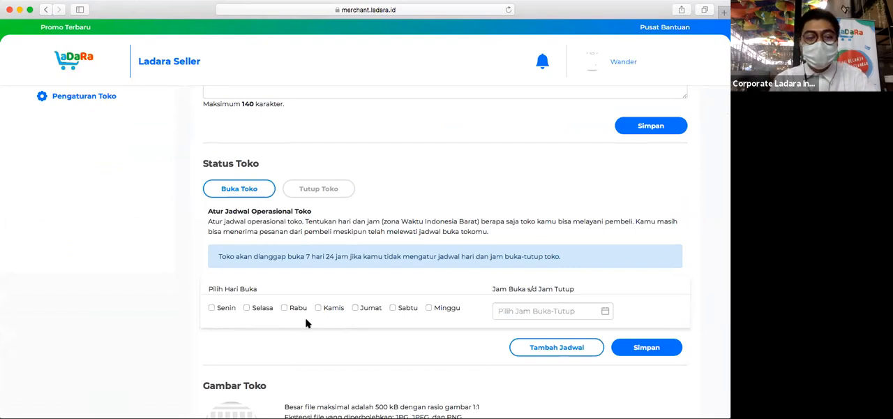
{"action": "left_click", "coordinate": [211, 307]}
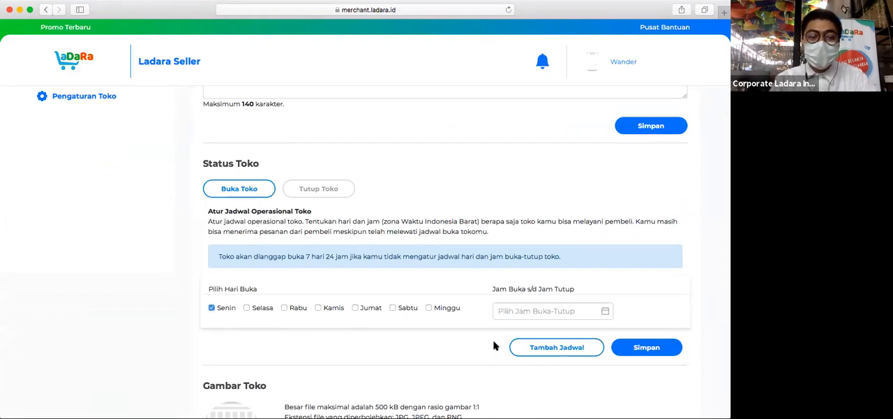
{"action": "left_click", "coordinate": [355, 308]}
{"action": "left_click", "coordinate": [246, 307]}
{"action": "left_click", "coordinate": [284, 308]}
{"action": "left_click", "coordinate": [318, 308]}
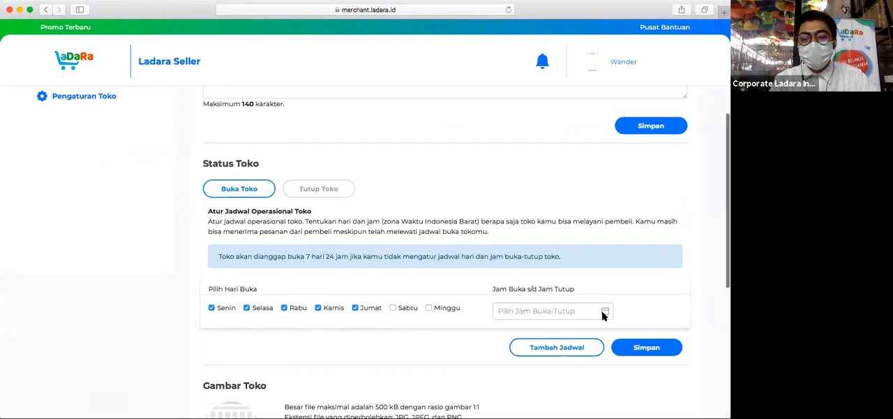
- Set the opening and closing hours for the selected days to 09:00 ~ 21:00 and save the schedule
{"action": "scroll", "coordinate": [478, 285], "scroll_direction": "down", "scroll_amount": 2}
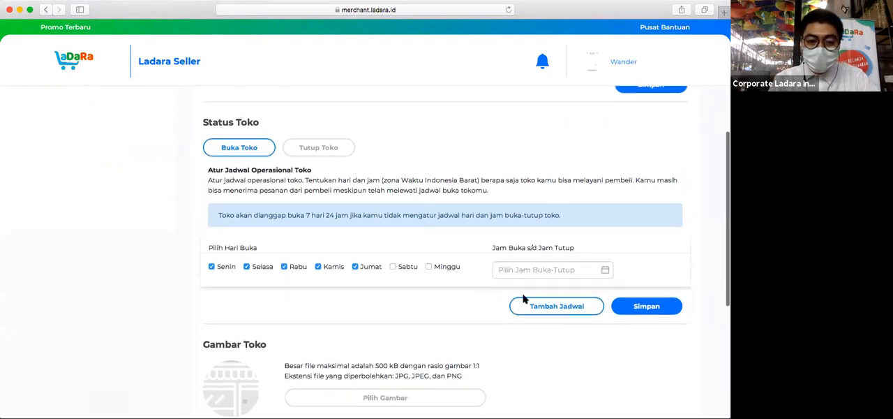
{"action": "left_click", "coordinate": [605, 271]}
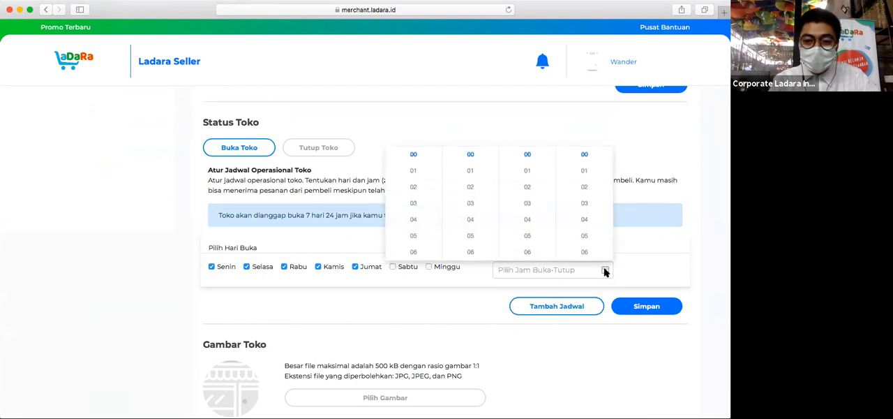
{"action": "scroll", "coordinate": [417, 236], "scroll_direction": "down", "scroll_amount": 3}
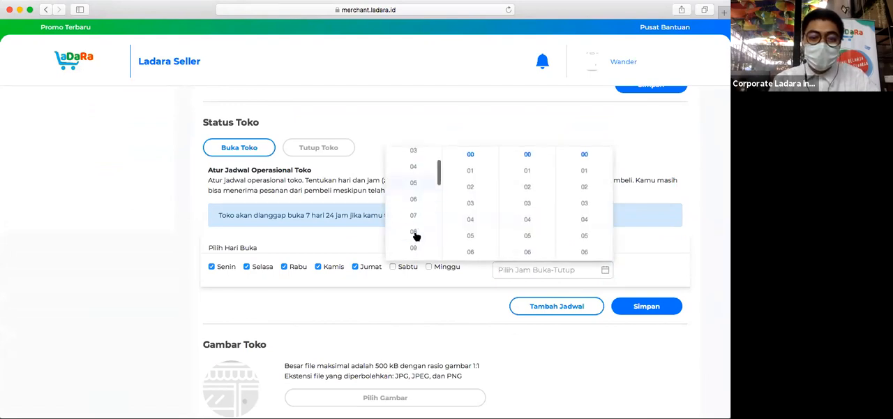
{"action": "left_click", "coordinate": [414, 248]}
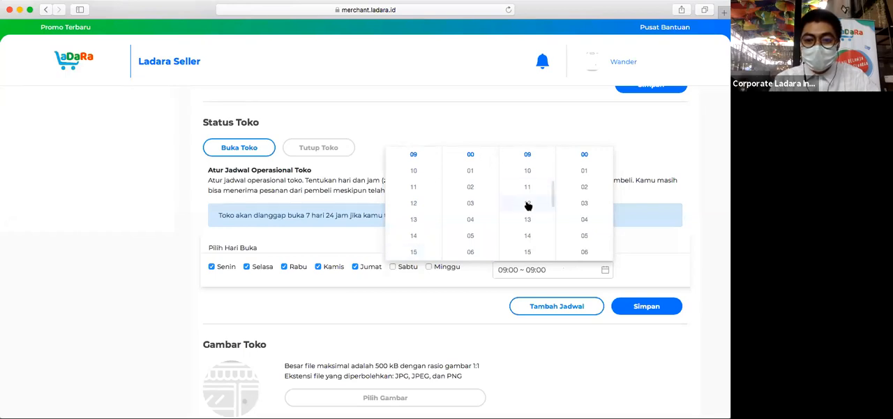
{"action": "scroll", "coordinate": [528, 220], "scroll_direction": "down", "scroll_amount": 4}
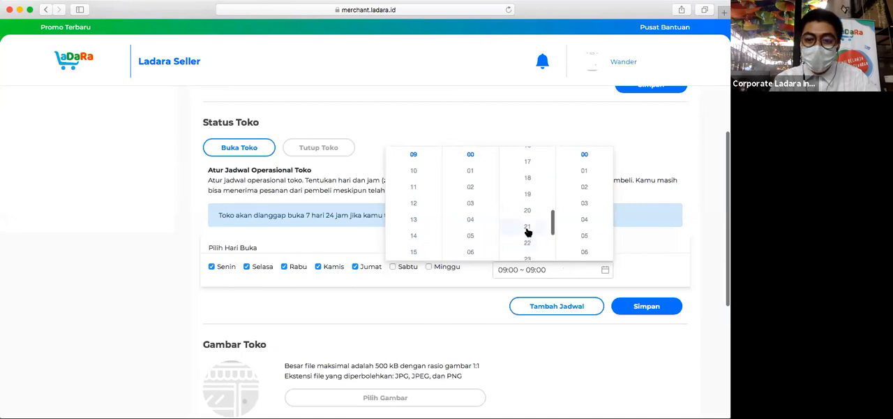
{"action": "left_click", "coordinate": [527, 232]}
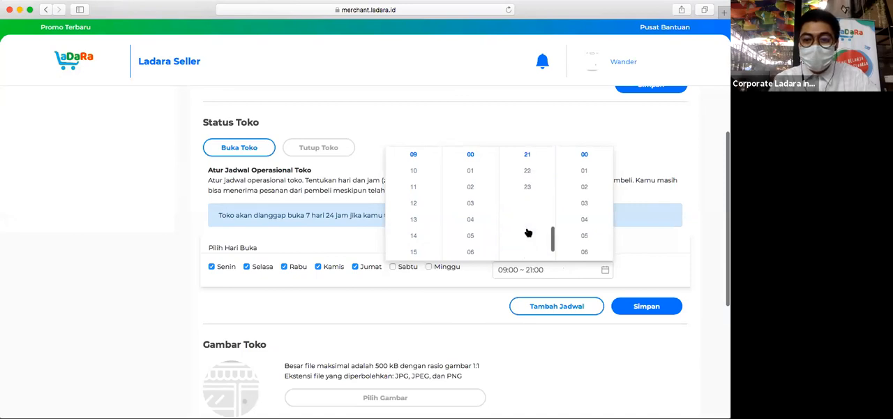
{"action": "left_click", "coordinate": [655, 263]}
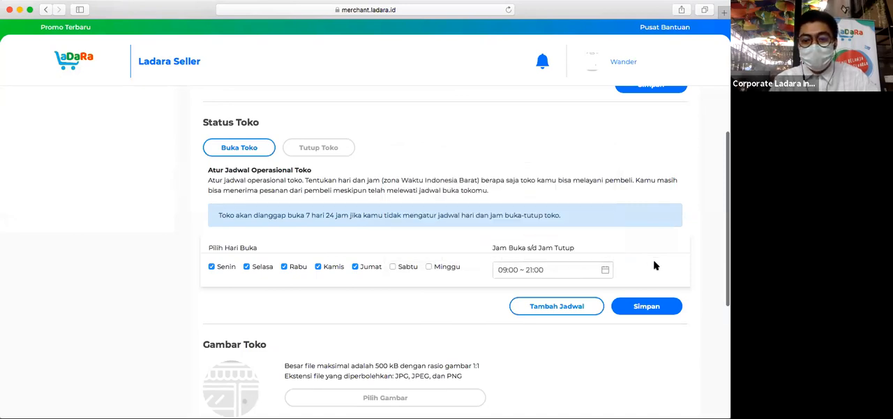
{"action": "left_click", "coordinate": [646, 305]}
{"action": "left_click", "coordinate": [365, 275]}
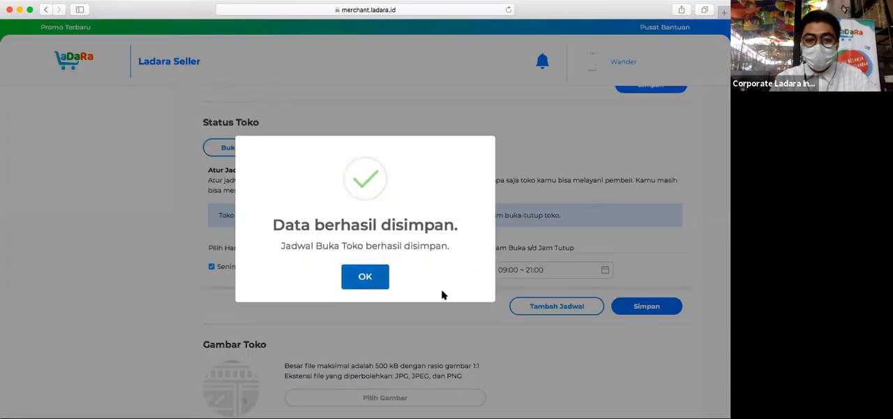
- Upload logo.jpg from the Desktop as the store image (Gambar Toko), checking its file size against the limit
{"action": "scroll", "coordinate": [457, 304], "scroll_direction": "down", "scroll_amount": 1}
{"action": "scroll", "coordinate": [457, 304], "scroll_direction": "down", "scroll_amount": 3}
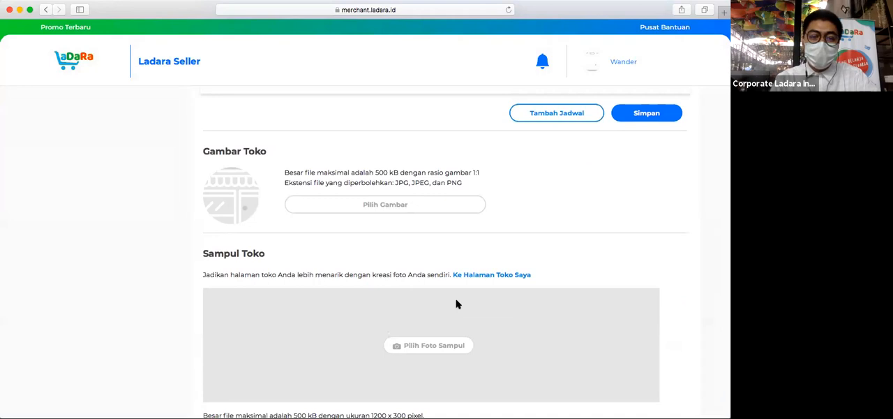
{"action": "left_click", "coordinate": [366, 205]}
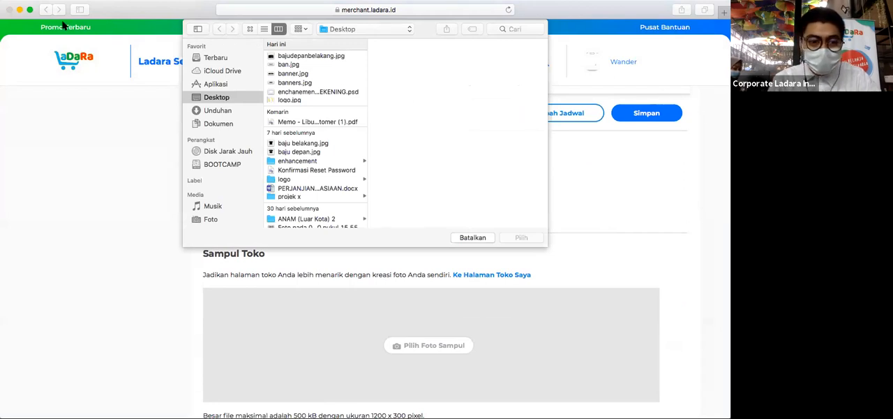
{"action": "left_click", "coordinate": [293, 99]}
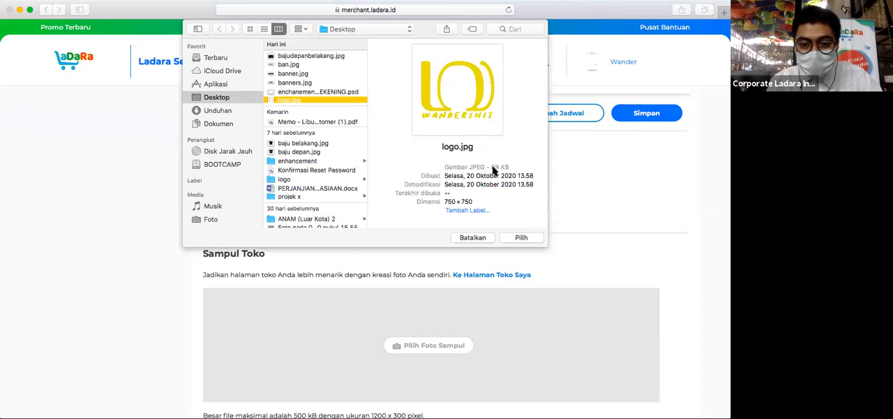
{"action": "left_click_drag", "start_coordinate": [492, 170], "coordinate": [502, 170]}
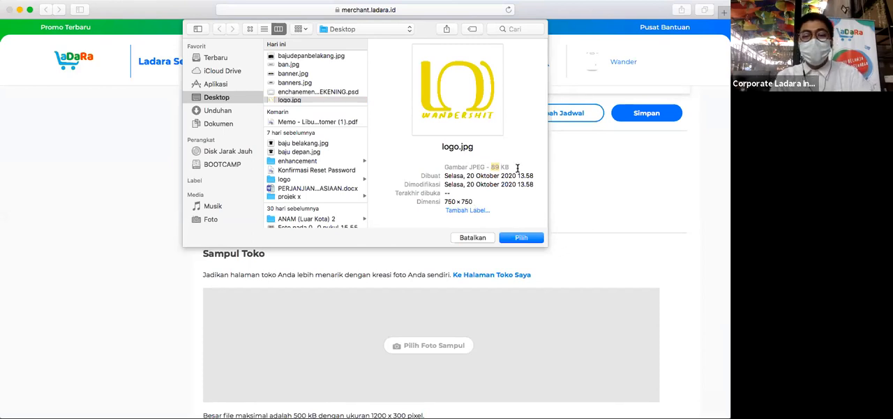
{"action": "left_click", "coordinate": [520, 238]}
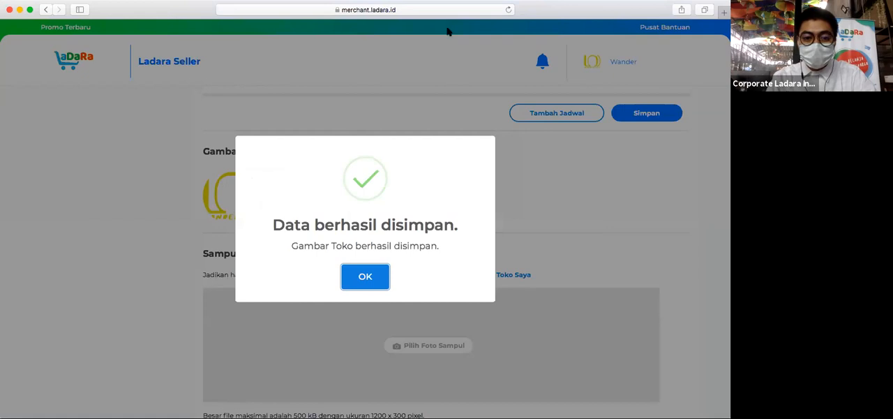
{"action": "left_click", "coordinate": [365, 276]}
- Upload ban.jpg from the Desktop as the store cover (Sampul Toko), checking its dimensions and file size against the limits
{"action": "scroll", "coordinate": [556, 191], "scroll_direction": "down", "scroll_amount": 2}
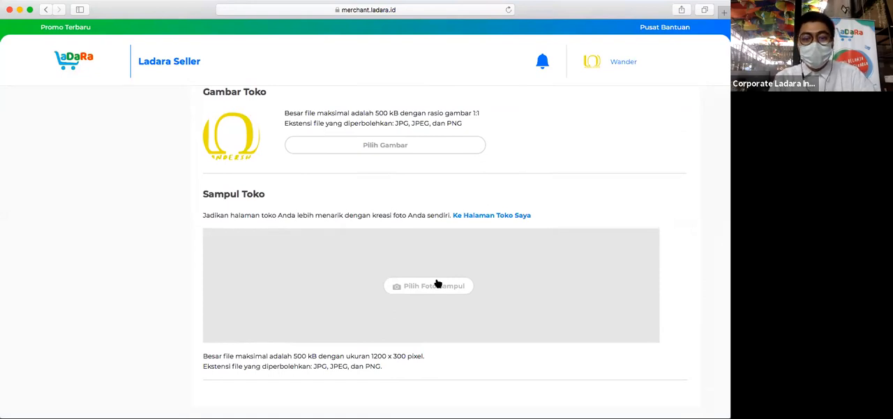
{"action": "left_click", "coordinate": [438, 283]}
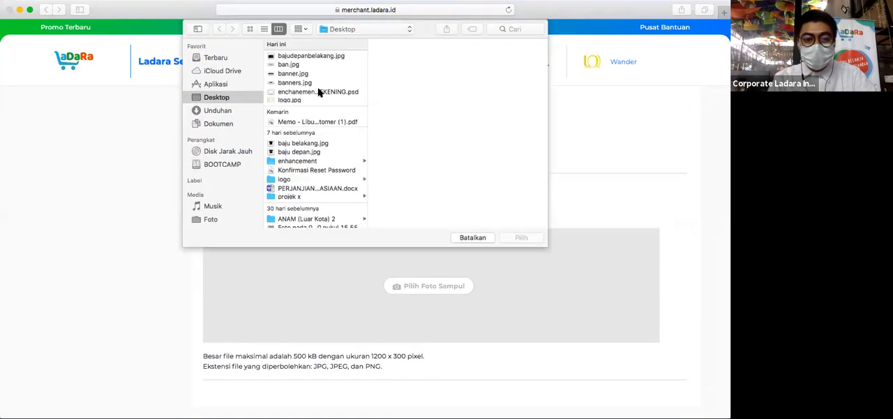
{"action": "left_click", "coordinate": [290, 65]}
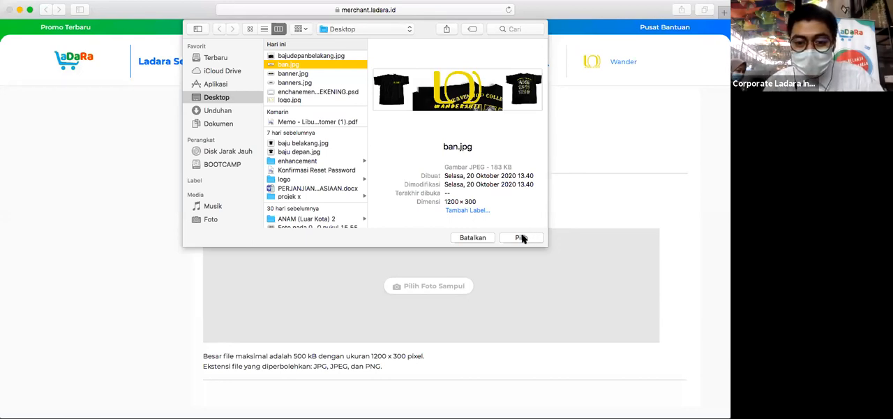
{"action": "left_click", "coordinate": [446, 203]}
{"action": "left_click_drag", "start_coordinate": [446, 203], "coordinate": [479, 203]}
{"action": "left_click_drag", "start_coordinate": [501, 167], "coordinate": [491, 166]}
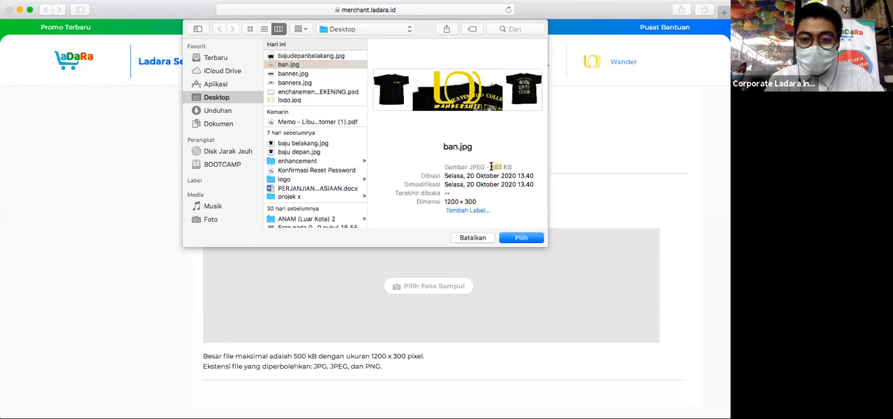
{"action": "left_click", "coordinate": [523, 238]}
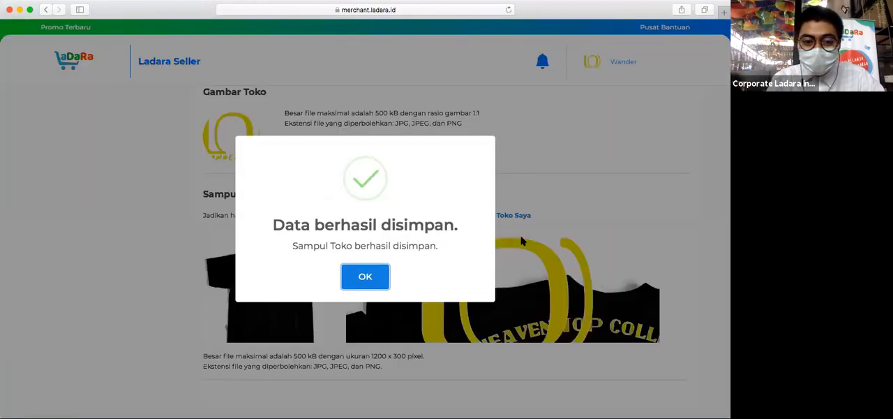
{"action": "left_click", "coordinate": [365, 276]}
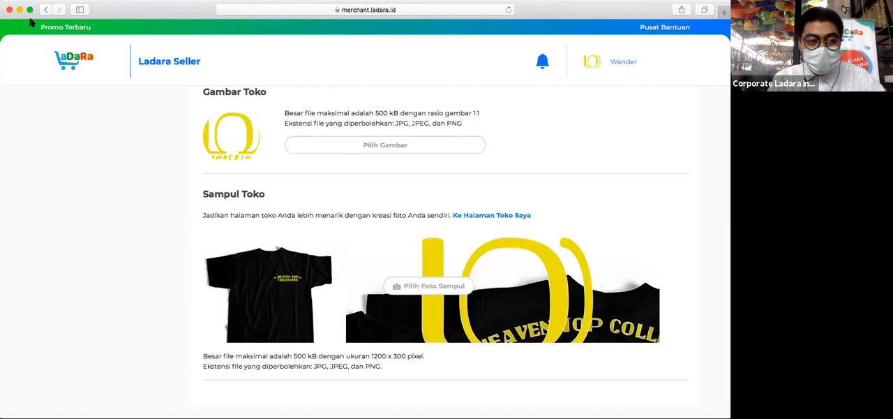
- Enter "Jaya selalu" as the store slogan in the store information
{"action": "scroll", "coordinate": [572, 188], "scroll_direction": "down", "scroll_amount": 1}
{"action": "scroll", "coordinate": [572, 189], "scroll_direction": "up", "scroll_amount": 3}
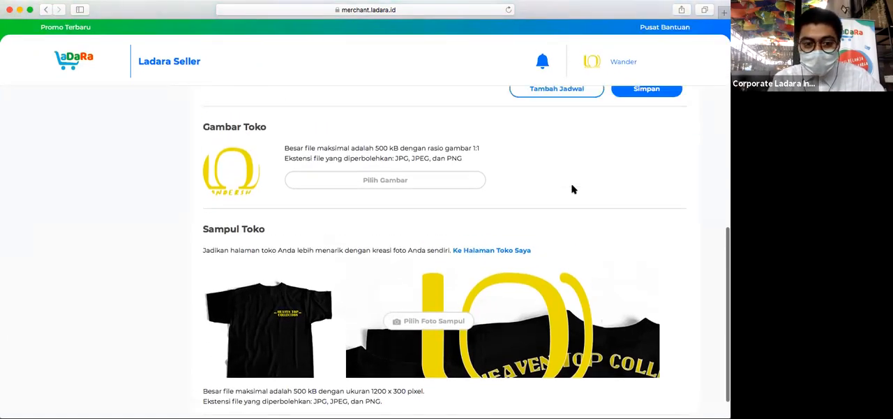
{"action": "scroll", "coordinate": [572, 188], "scroll_direction": "up", "scroll_amount": 10}
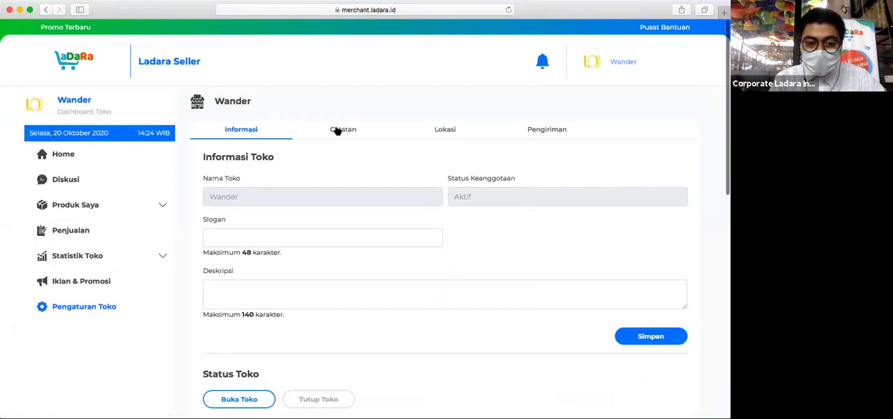
{"action": "left_click", "coordinate": [250, 238]}
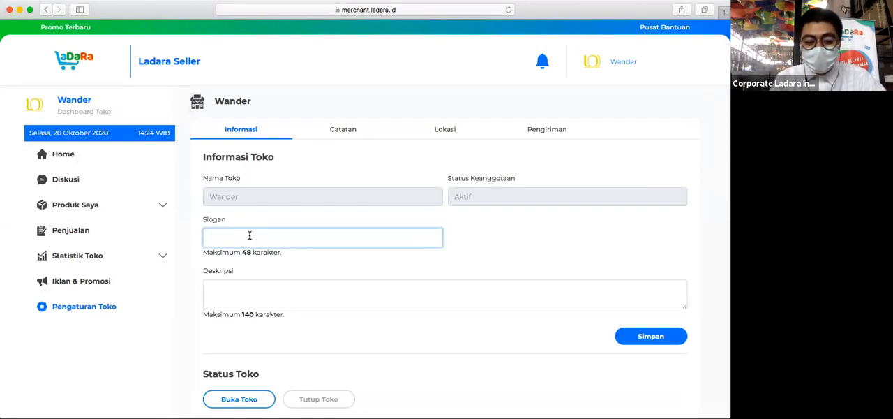
{"action": "type", "text": "Jaya selalu"}
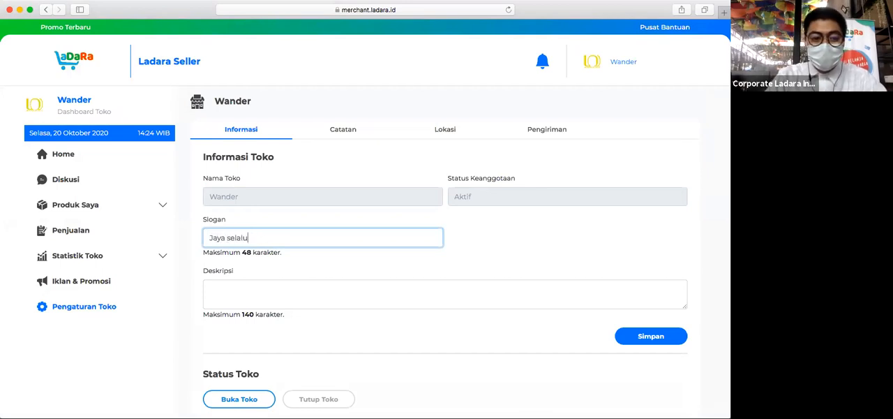
- Enter "mental fashion kekinian" as the store description and save the store information
{"action": "left_click", "coordinate": [277, 286]}
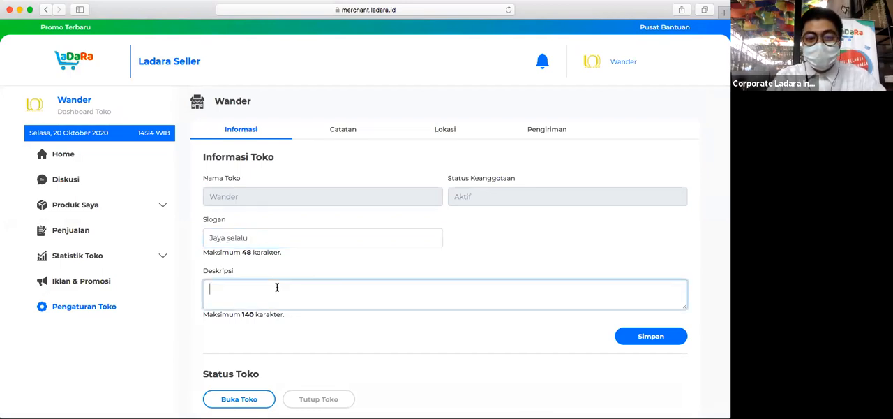
{"action": "type", "text": "menjual "}
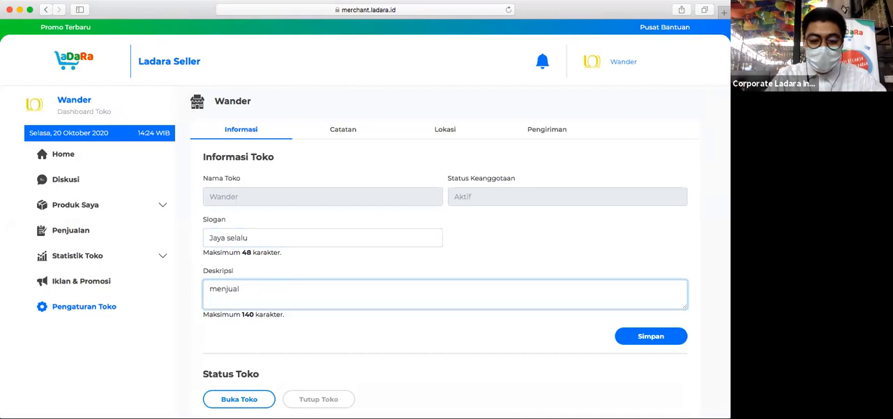
{"action": "type", "text": "fashi"}
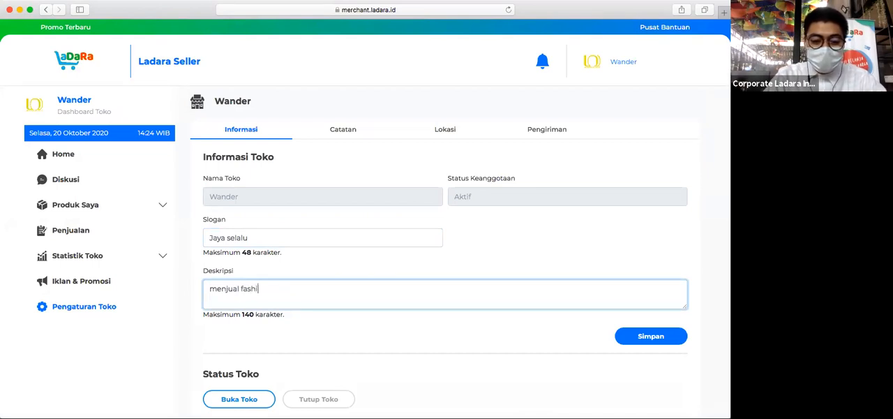
{"action": "type", "text": "on kekinian"}
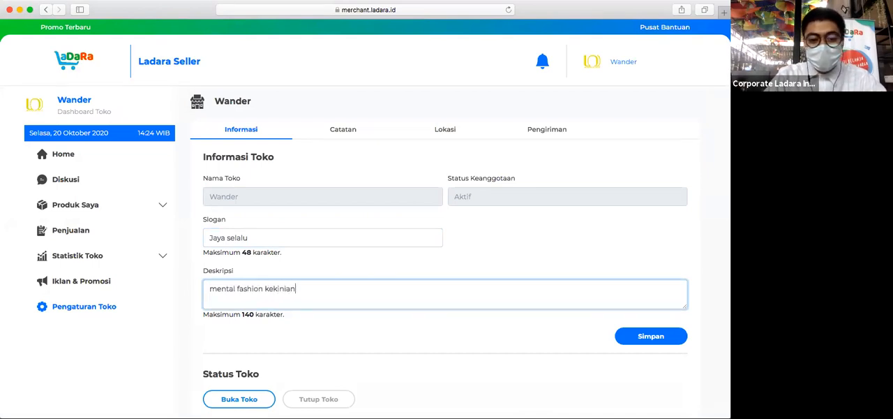
{"action": "left_click", "coordinate": [648, 335]}
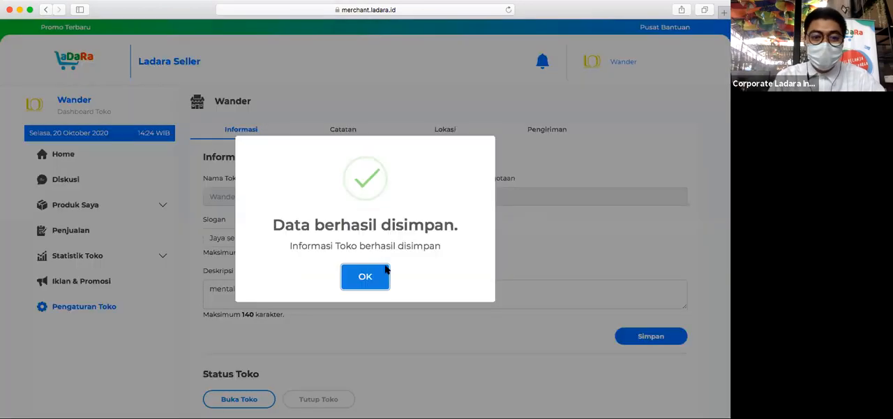
{"action": "left_click", "coordinate": [374, 276]}
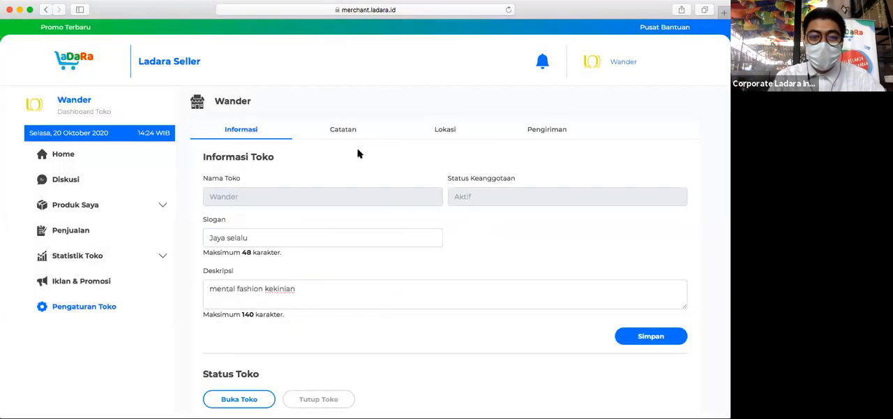
- Title a store note (Catatan Toko) "Syarat Dan Ketentuan" and place the cursor in its body
{"action": "left_click", "coordinate": [344, 130]}
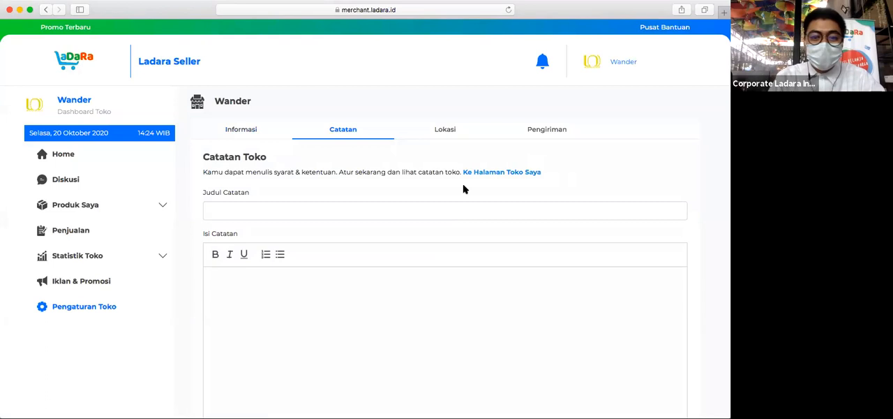
{"action": "scroll", "coordinate": [463, 189], "scroll_direction": "down", "scroll_amount": 1}
{"action": "scroll", "coordinate": [463, 189], "scroll_direction": "down", "scroll_amount": 3}
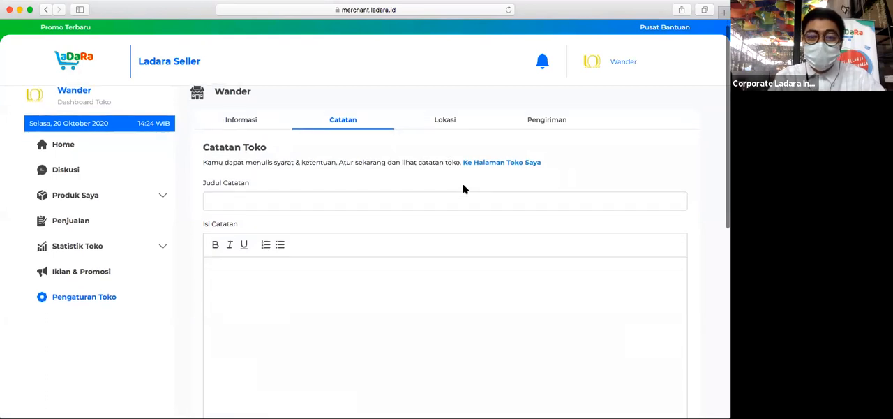
{"action": "scroll", "coordinate": [463, 185], "scroll_direction": "down", "scroll_amount": 1}
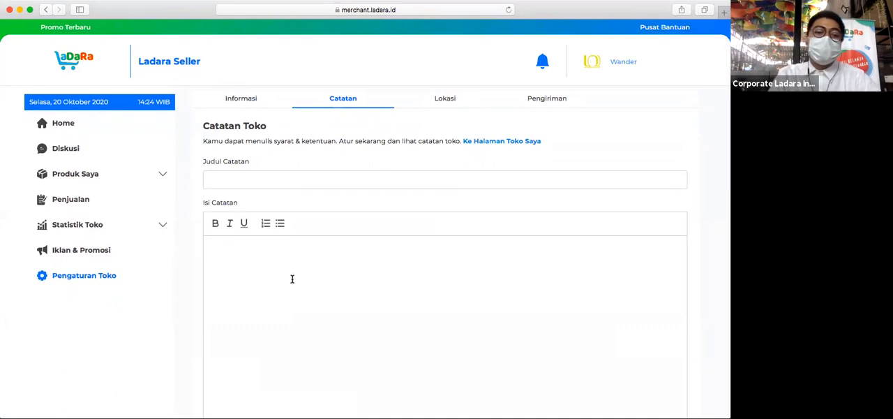
{"action": "left_click", "coordinate": [237, 185]}
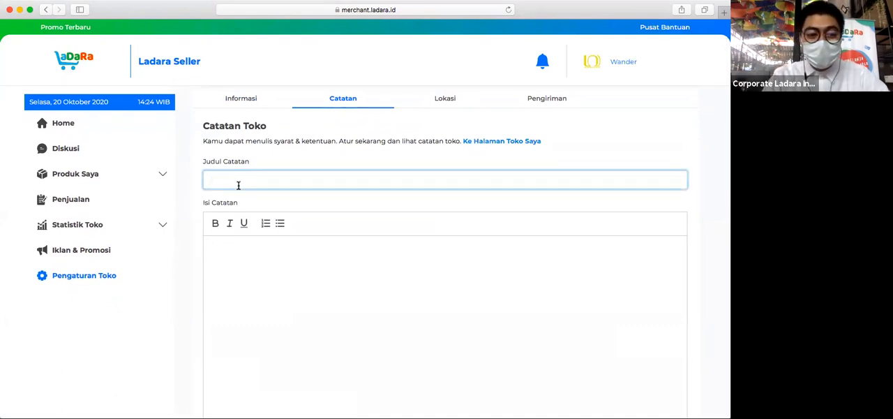
{"action": "type", "text": "Syarat D"}
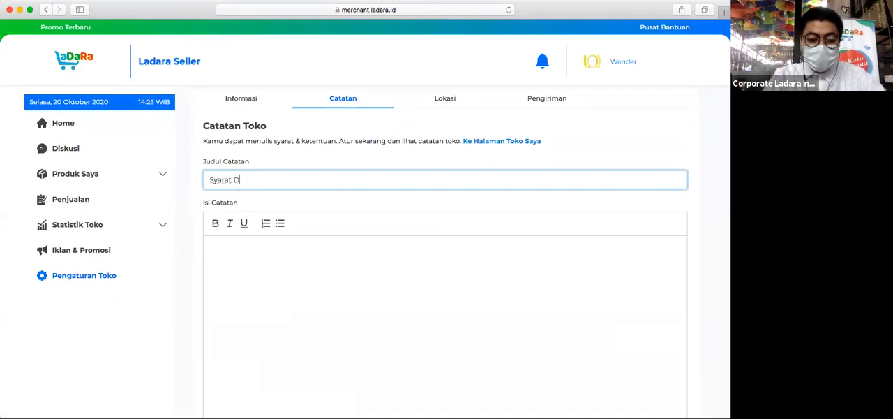
{"action": "type", "text": "an Ketentuan"}
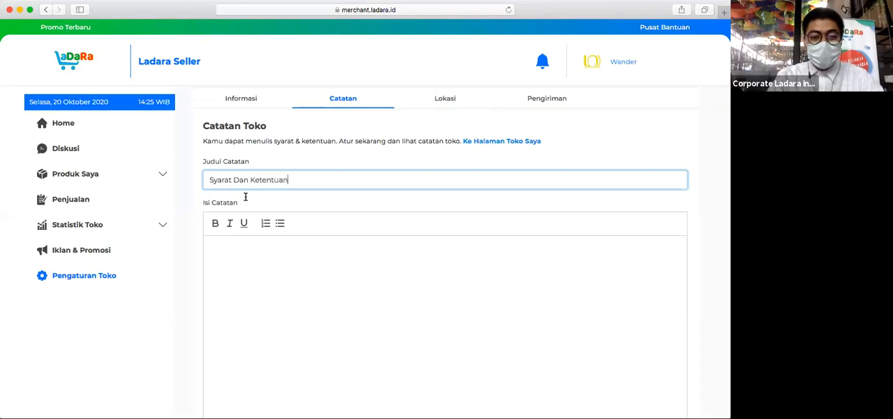
{"action": "left_click", "coordinate": [259, 274]}
{"action": "scroll", "coordinate": [259, 276], "scroll_direction": "down", "scroll_amount": 1}
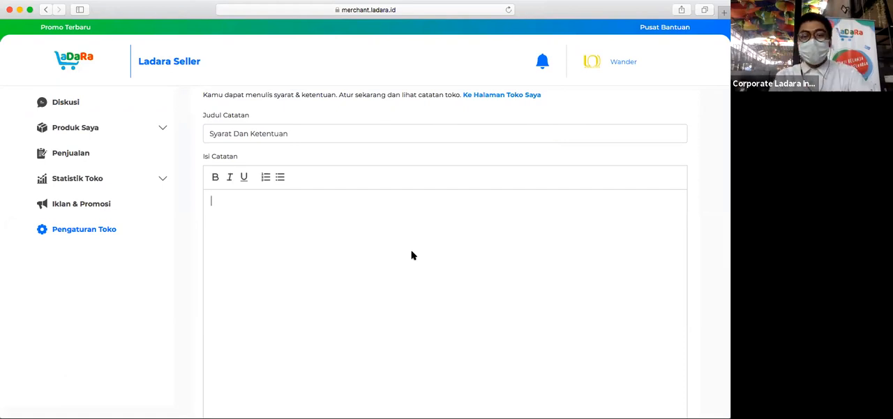
- Review the address, district, postcode, coordinates and map in the store's location settings (Lokasi)
{"action": "scroll", "coordinate": [413, 251], "scroll_direction": "up", "scroll_amount": 3}
{"action": "left_click", "coordinate": [442, 131]}
{"action": "scroll", "coordinate": [615, 218], "scroll_direction": "down", "scroll_amount": 5}
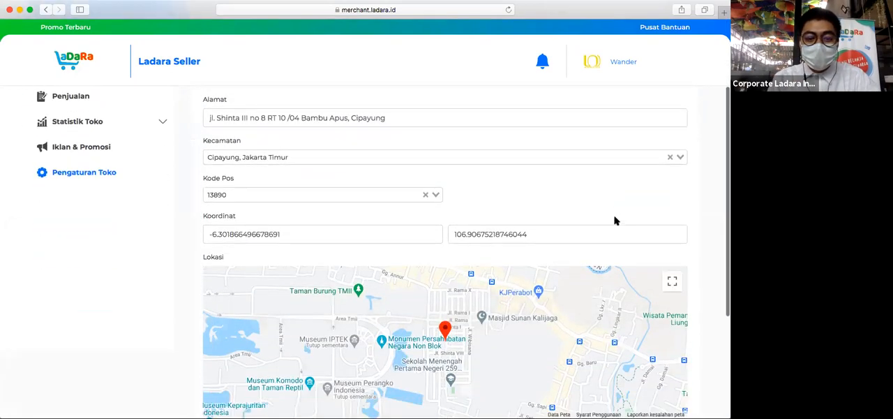
{"action": "scroll", "coordinate": [615, 217], "scroll_direction": "up", "scroll_amount": 5}
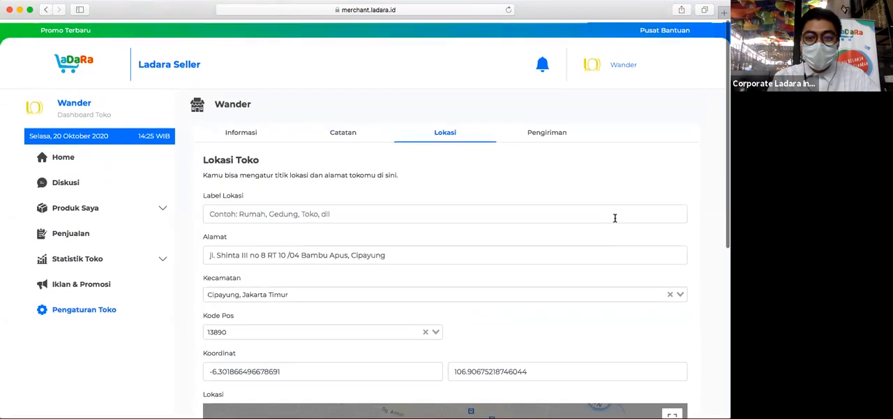
- Enable GOJEK and Grab, each with Instant and Same Day service, in the store's shipping settings (Pengiriman)
{"action": "left_click", "coordinate": [550, 131]}
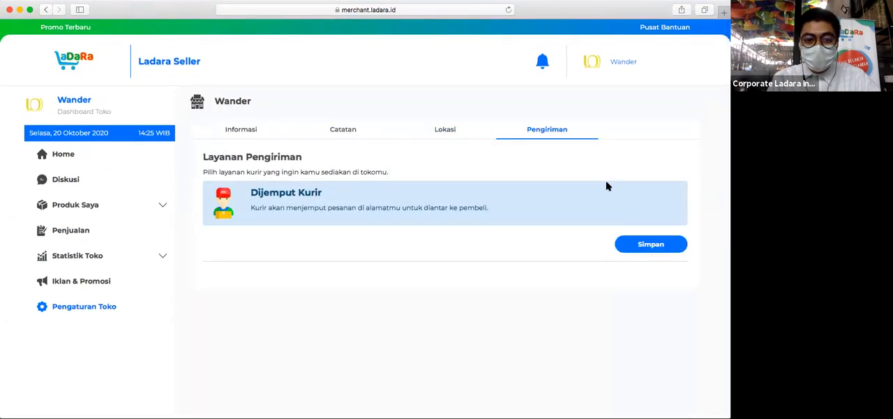
{"action": "scroll", "coordinate": [631, 196], "scroll_direction": "down", "scroll_amount": 2}
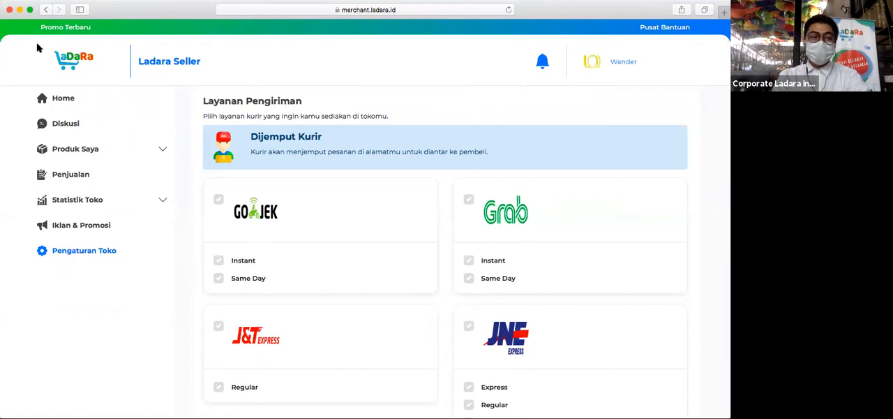
{"action": "left_click", "coordinate": [218, 201]}
{"action": "left_click", "coordinate": [468, 200]}
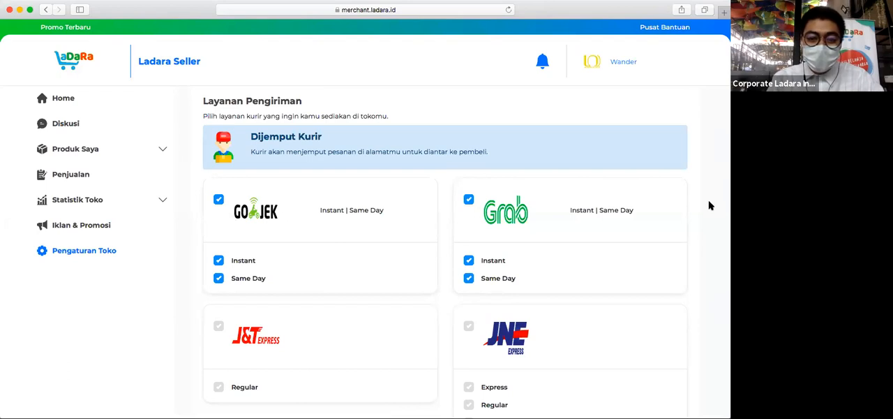
- Examine the full list of available couriers and the service types each one offers
{"action": "scroll", "coordinate": [709, 204], "scroll_direction": "down", "scroll_amount": 2}
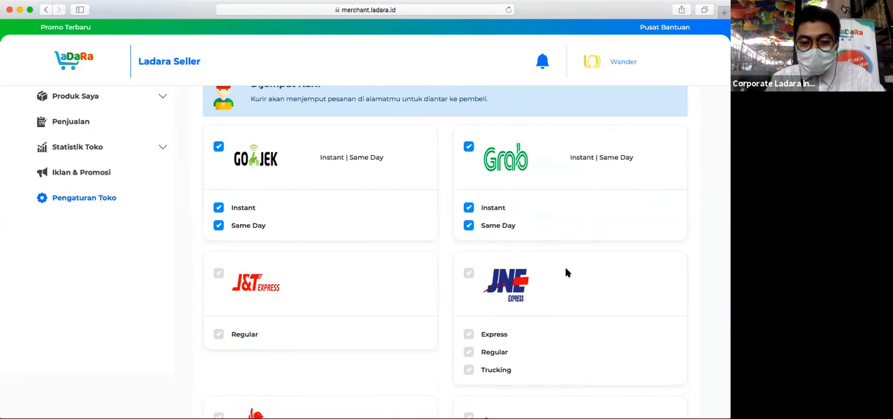
{"action": "scroll", "coordinate": [566, 272], "scroll_direction": "down", "scroll_amount": 3}
{"action": "scroll", "coordinate": [566, 272], "scroll_direction": "down", "scroll_amount": 1}
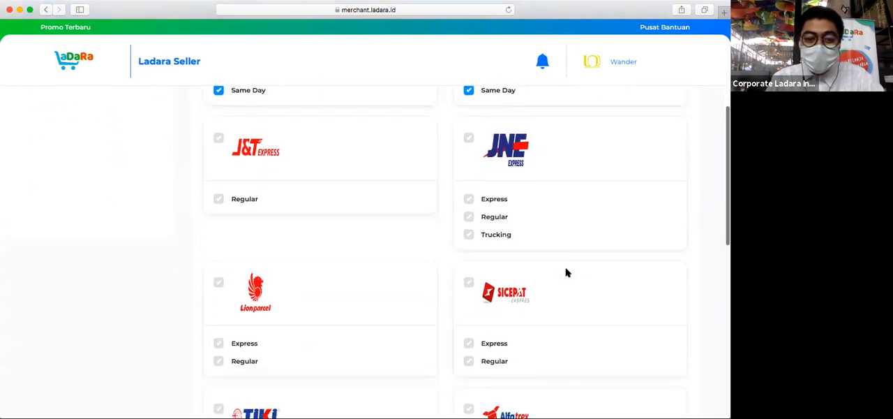
{"action": "scroll", "coordinate": [567, 273], "scroll_direction": "down", "scroll_amount": 7}
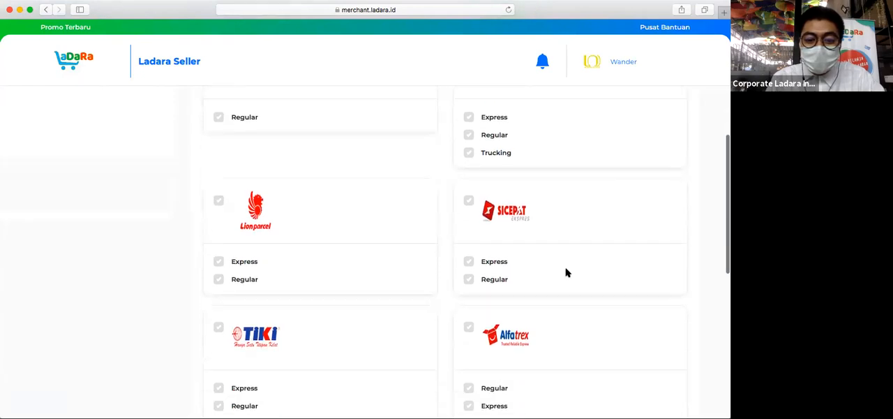
{"action": "scroll", "coordinate": [566, 272], "scroll_direction": "down", "scroll_amount": 4}
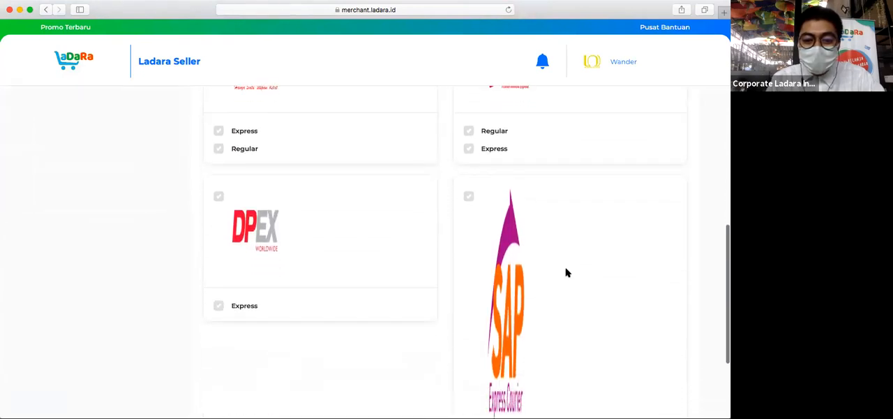
{"action": "scroll", "coordinate": [566, 272], "scroll_direction": "up", "scroll_amount": 15}
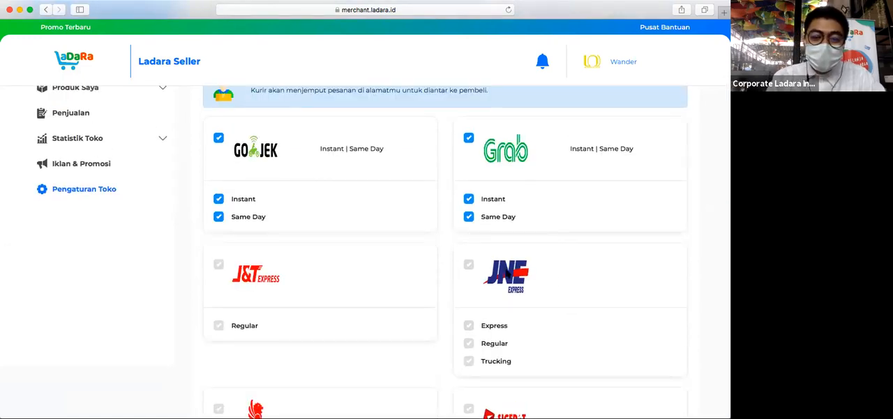
{"action": "scroll", "coordinate": [611, 274], "scroll_direction": "down", "scroll_amount": 3}
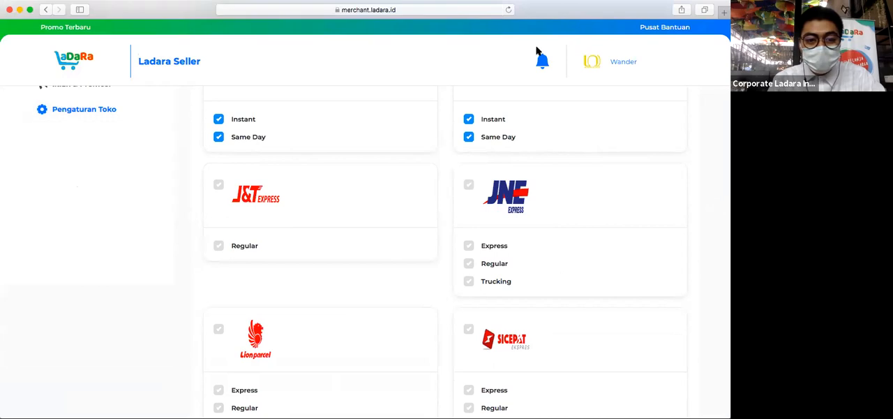
{"action": "scroll", "coordinate": [689, 174], "scroll_direction": "down", "scroll_amount": 10}
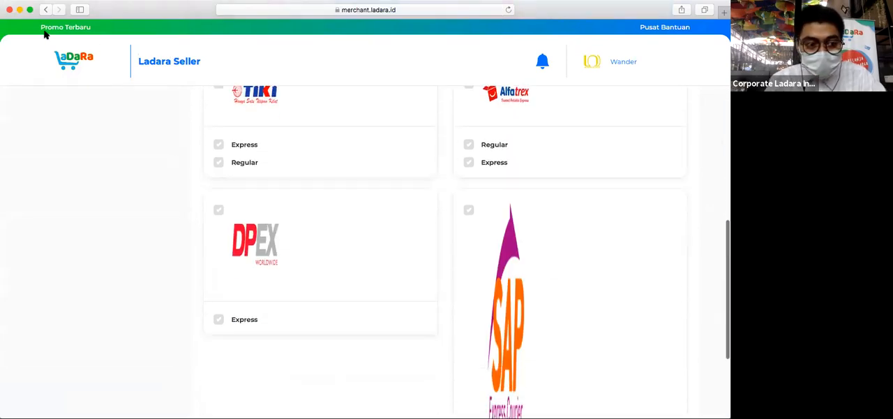
{"action": "scroll", "coordinate": [293, 130], "scroll_direction": "up", "scroll_amount": 20}
{"action": "scroll", "coordinate": [293, 130], "scroll_direction": "down", "scroll_amount": 20}
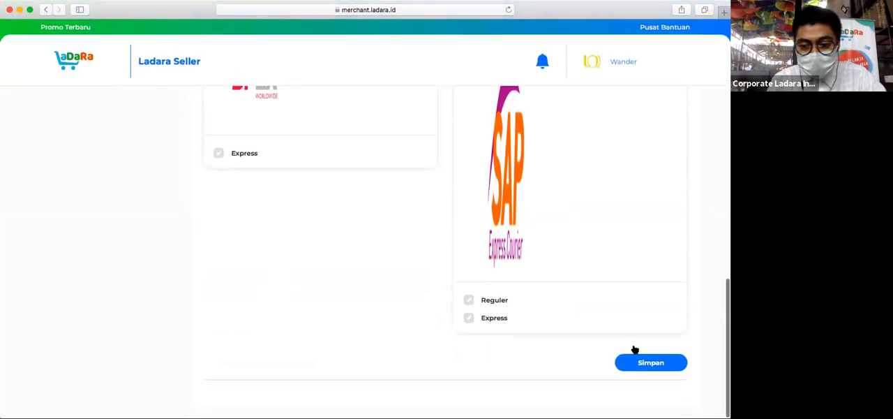
- Enable JNE Express with Express, Regular and Trucking services, and J&T Express with Regular service
{"action": "scroll", "coordinate": [634, 349], "scroll_direction": "up", "scroll_amount": 5}
{"action": "scroll", "coordinate": [634, 348], "scroll_direction": "up", "scroll_amount": 15}
{"action": "scroll", "coordinate": [634, 349], "scroll_direction": "down", "scroll_amount": 6}
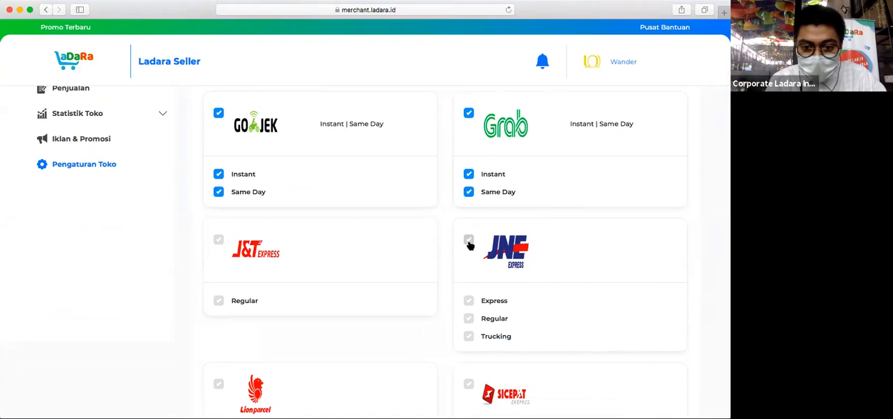
{"action": "left_click", "coordinate": [469, 241]}
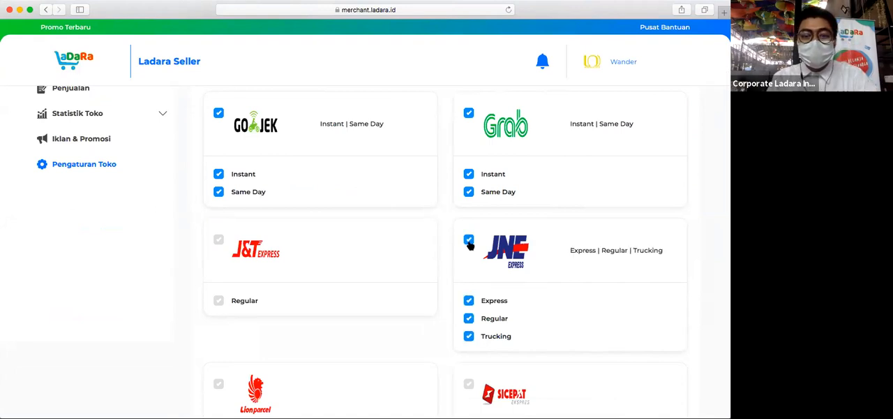
{"action": "scroll", "coordinate": [365, 235], "scroll_direction": "down", "scroll_amount": 3}
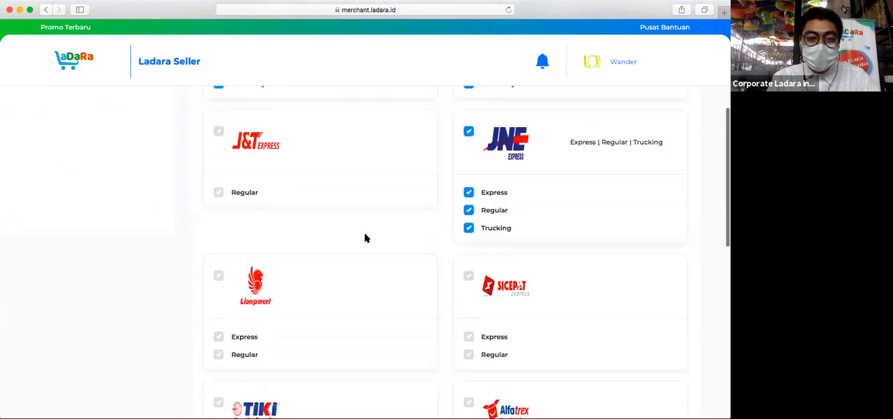
{"action": "scroll", "coordinate": [365, 238], "scroll_direction": "up", "scroll_amount": 1}
{"action": "left_click", "coordinate": [220, 144]}
- Enable SiCepat and TIKI as couriers and save the store's shipping options
{"action": "scroll", "coordinate": [409, 204], "scroll_direction": "down", "scroll_amount": 3}
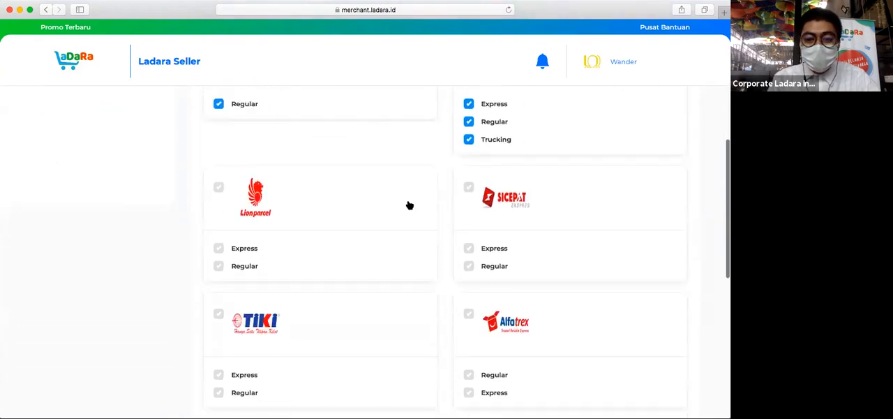
{"action": "left_click", "coordinate": [467, 188]}
{"action": "left_click", "coordinate": [220, 318]}
{"action": "scroll", "coordinate": [548, 293], "scroll_direction": "down", "scroll_amount": 10}
{"action": "left_click", "coordinate": [651, 362]}
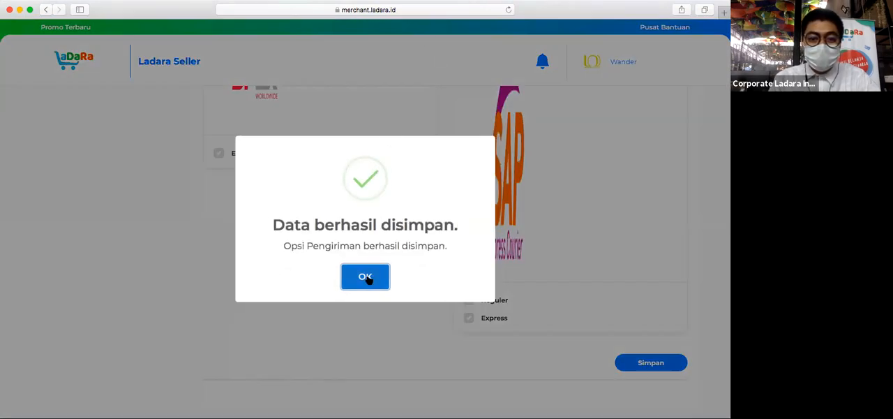
- Close the shipping save confirmation and open the store's product list (Daftar Produk)
{"action": "left_click", "coordinate": [365, 278]}
{"action": "scroll", "coordinate": [566, 189], "scroll_direction": "up", "scroll_amount": 10}
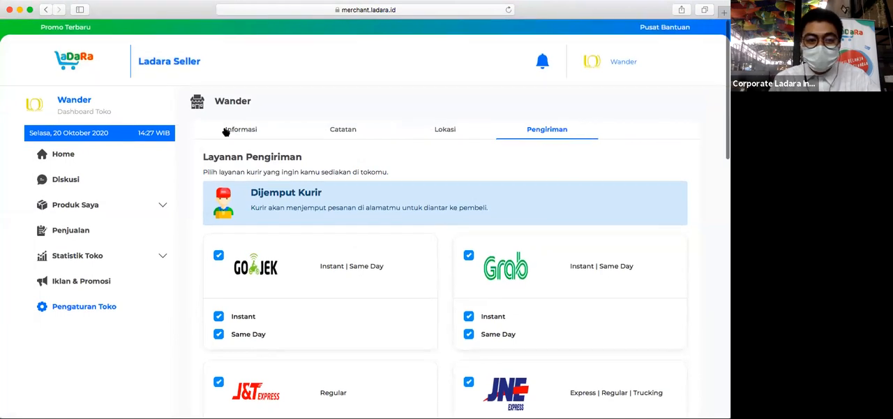
{"action": "left_click", "coordinate": [91, 204]}
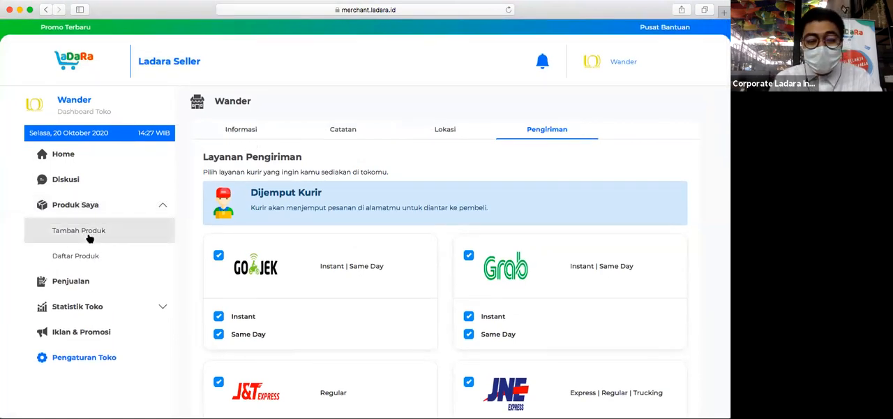
{"action": "left_click", "coordinate": [88, 259]}
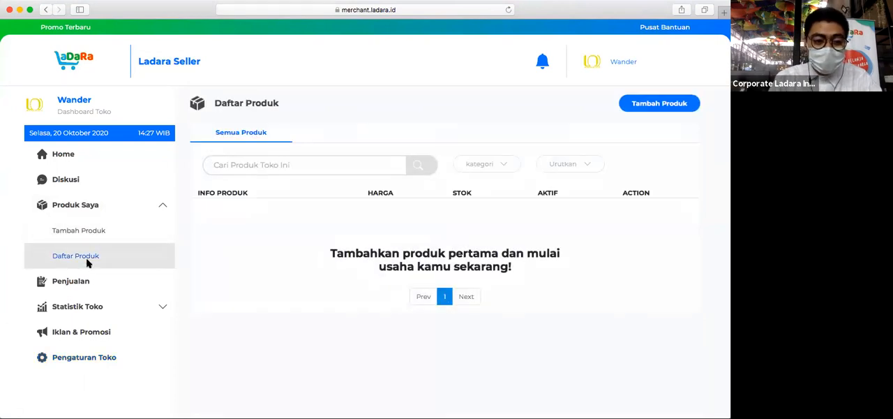
{"action": "scroll", "coordinate": [484, 303], "scroll_direction": "down", "scroll_amount": 2}
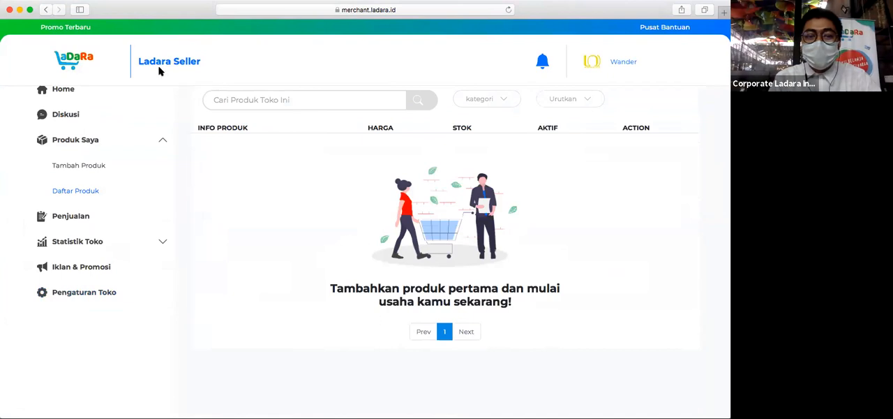
- Open the new-product form (Tambah Produk) and review its sections, required fields and image ratio requirement
{"action": "left_click", "coordinate": [96, 167]}
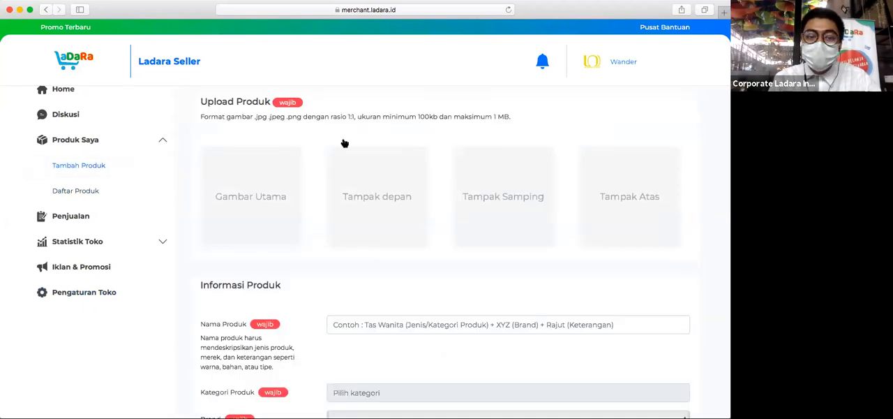
{"action": "scroll", "coordinate": [343, 141], "scroll_direction": "down", "scroll_amount": 3}
{"action": "scroll", "coordinate": [262, 217], "scroll_direction": "down", "scroll_amount": 14}
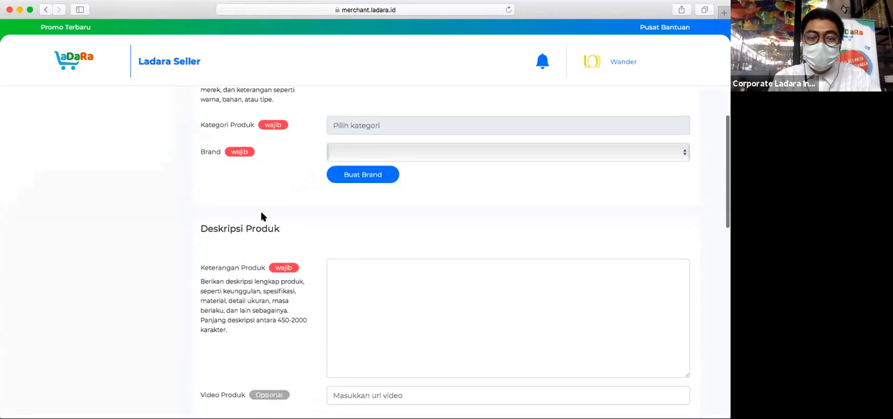
{"action": "scroll", "coordinate": [262, 213], "scroll_direction": "down", "scroll_amount": 10}
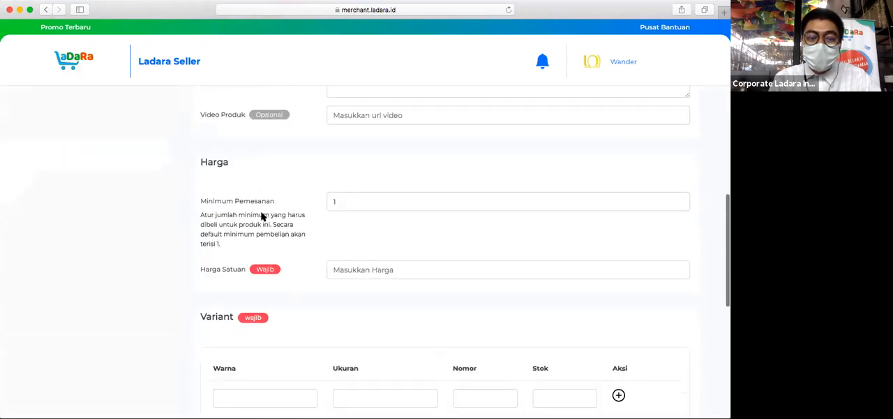
{"action": "scroll", "coordinate": [262, 216], "scroll_direction": "down", "scroll_amount": 6}
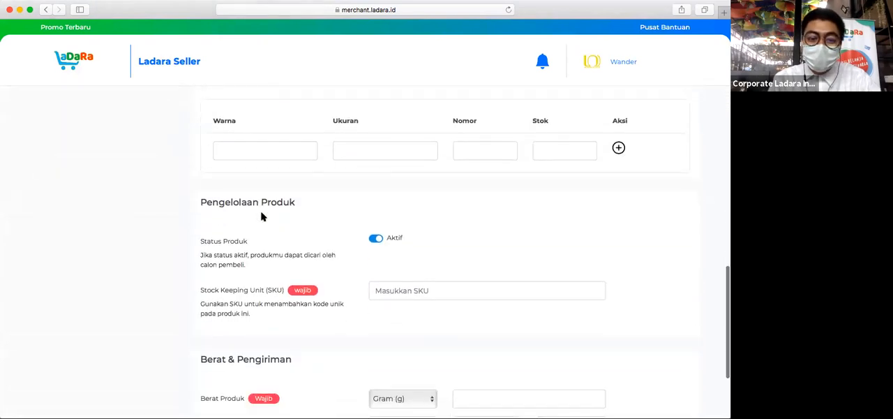
{"action": "scroll", "coordinate": [261, 216], "scroll_direction": "up", "scroll_amount": 20}
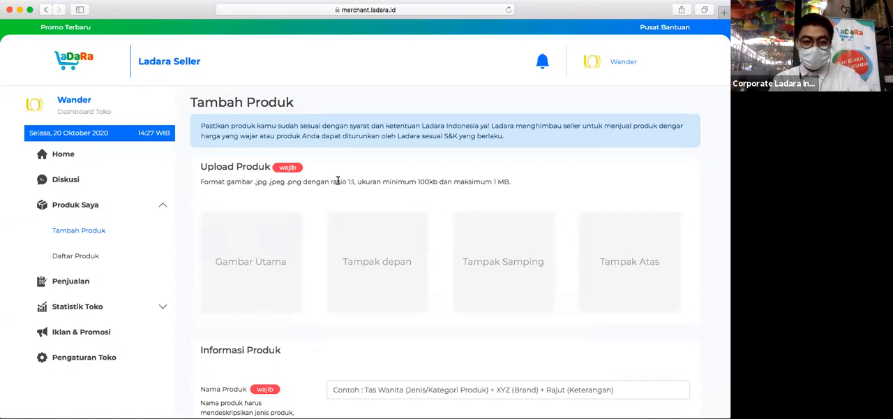
{"action": "left_click_drag", "start_coordinate": [330, 183], "coordinate": [359, 184]}
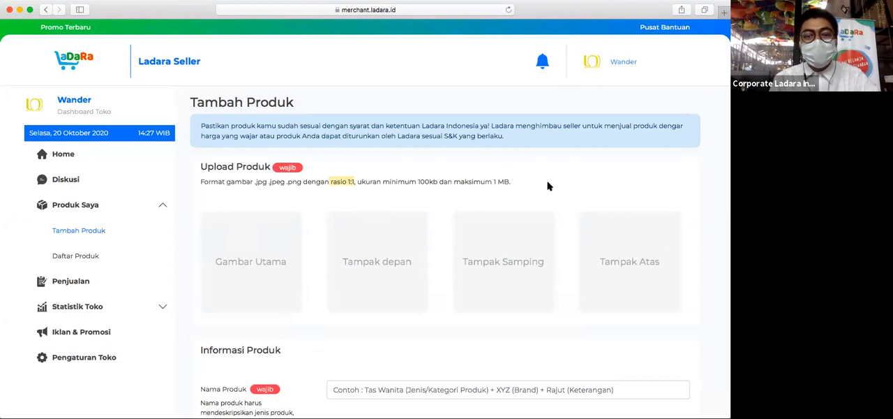
- Upload bajudepanbelakang.jpg from the Desktop as the product's main image (Gambar Utama)
{"action": "left_click", "coordinate": [250, 263]}
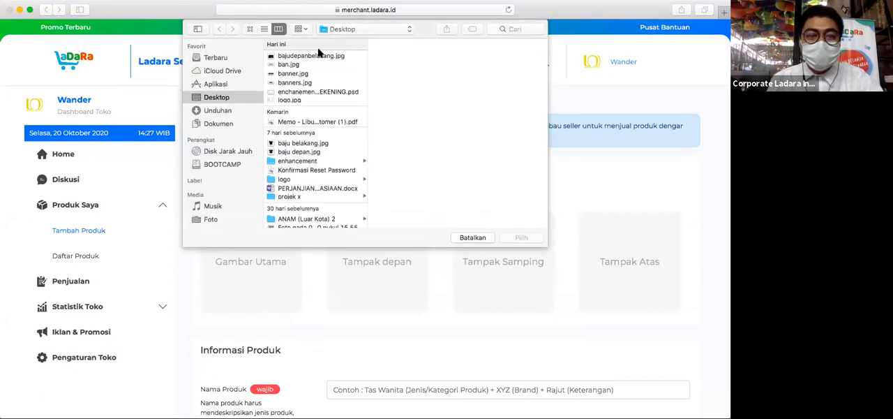
{"action": "left_click", "coordinate": [292, 152]}
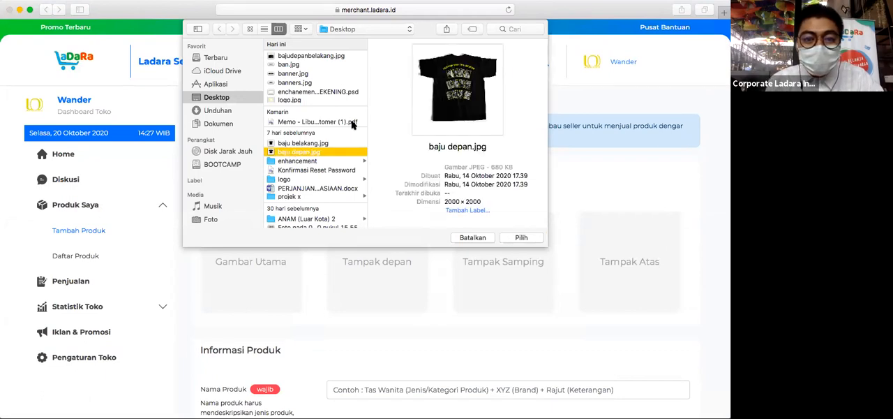
{"action": "left_click", "coordinate": [325, 58]}
{"action": "left_click", "coordinate": [528, 239]}
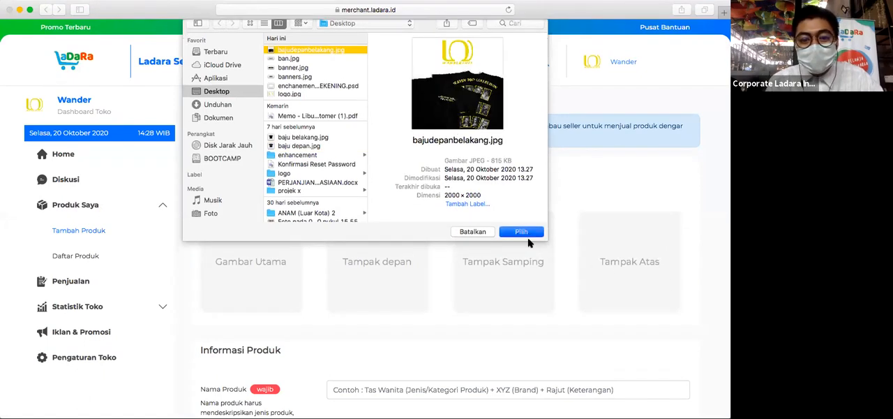
- Name the product "Top Collection"
{"action": "scroll", "coordinate": [622, 236], "scroll_direction": "down", "scroll_amount": 10}
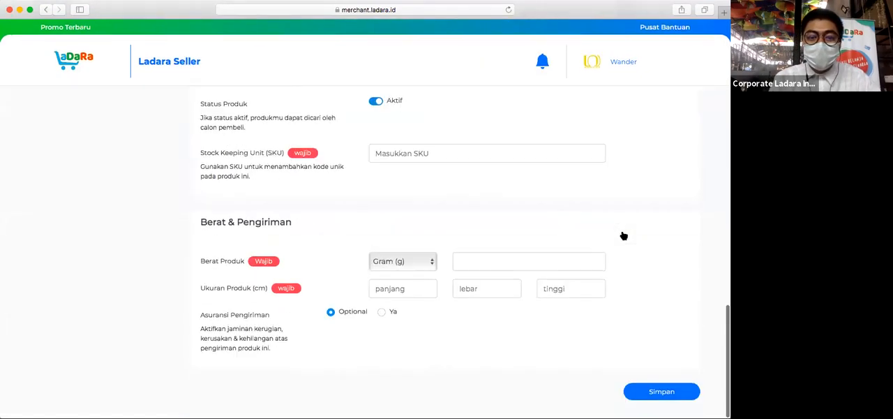
{"action": "scroll", "coordinate": [621, 235], "scroll_direction": "up", "scroll_amount": 8}
{"action": "scroll", "coordinate": [622, 235], "scroll_direction": "down", "scroll_amount": 2}
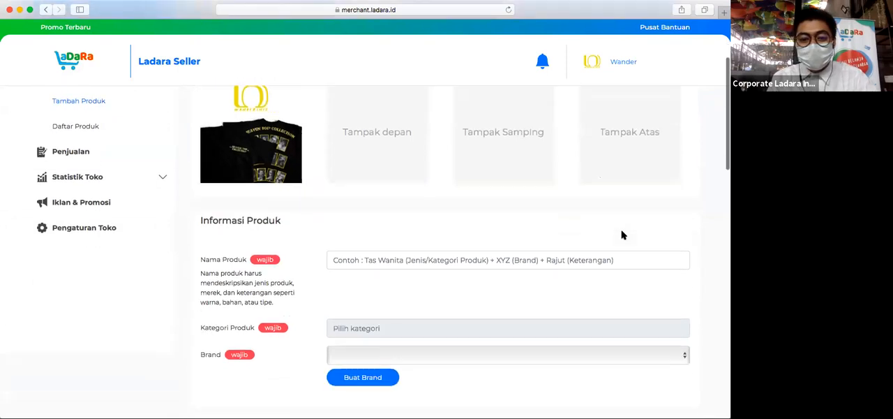
{"action": "left_click", "coordinate": [451, 264]}
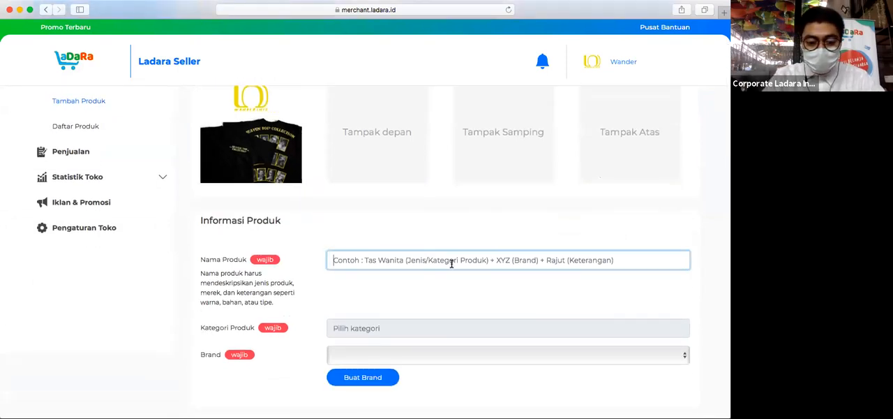
{"action": "type", "text": "Top Collection"}
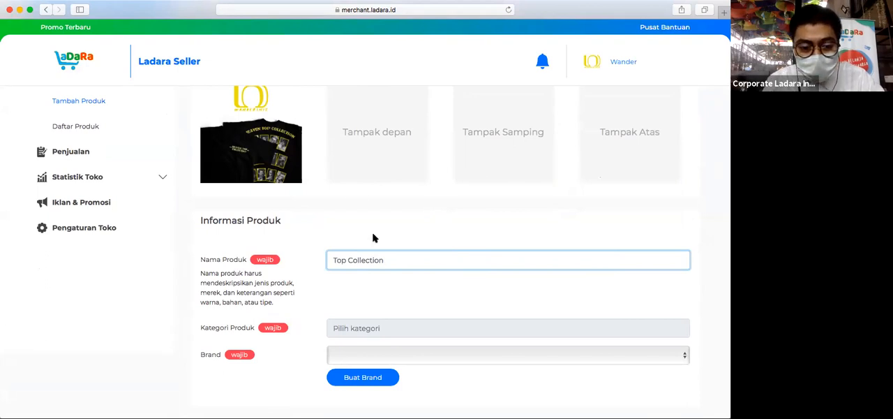
- Set the product category to Fashion > Pakaian Pria > Kaos
{"action": "scroll", "coordinate": [373, 240], "scroll_direction": "down", "scroll_amount": 2}
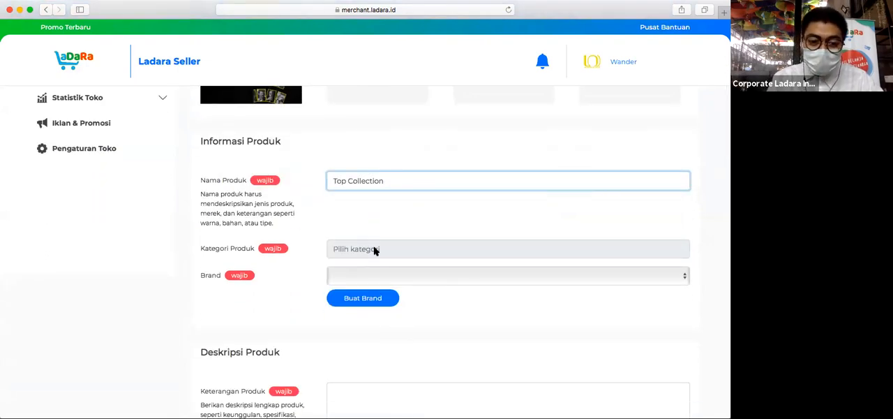
{"action": "left_click", "coordinate": [374, 249]}
{"action": "scroll", "coordinate": [392, 314], "scroll_direction": "down", "scroll_amount": 2}
{"action": "scroll", "coordinate": [393, 314], "scroll_direction": "down", "scroll_amount": 3}
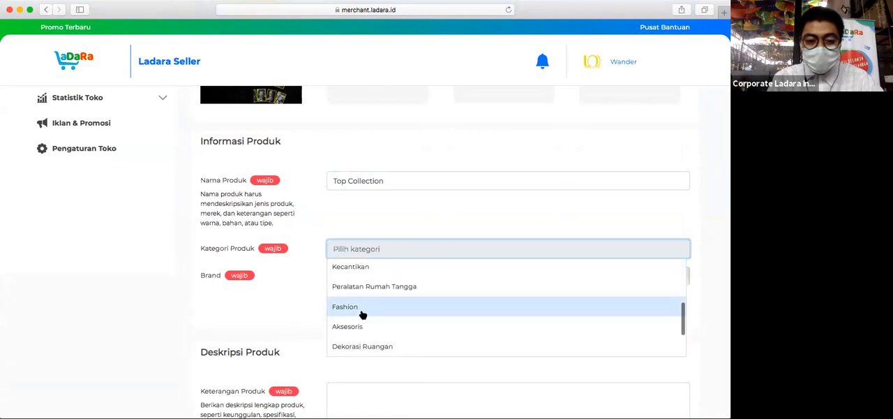
{"action": "left_click", "coordinate": [361, 313]}
{"action": "scroll", "coordinate": [568, 309], "scroll_direction": "down", "scroll_amount": 2}
{"action": "scroll", "coordinate": [568, 309], "scroll_direction": "up", "scroll_amount": 2}
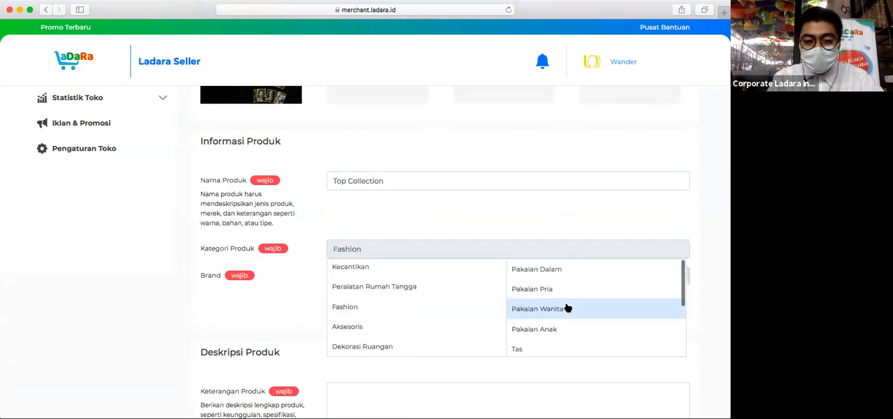
{"action": "left_click", "coordinate": [554, 290]}
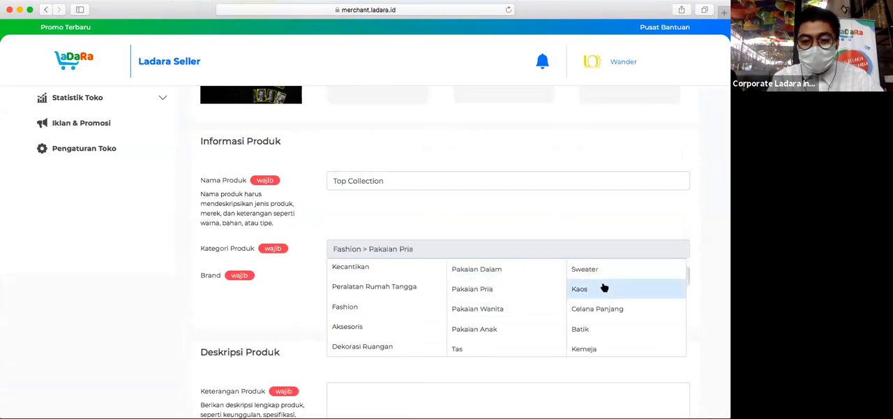
{"action": "left_click", "coordinate": [532, 236]}
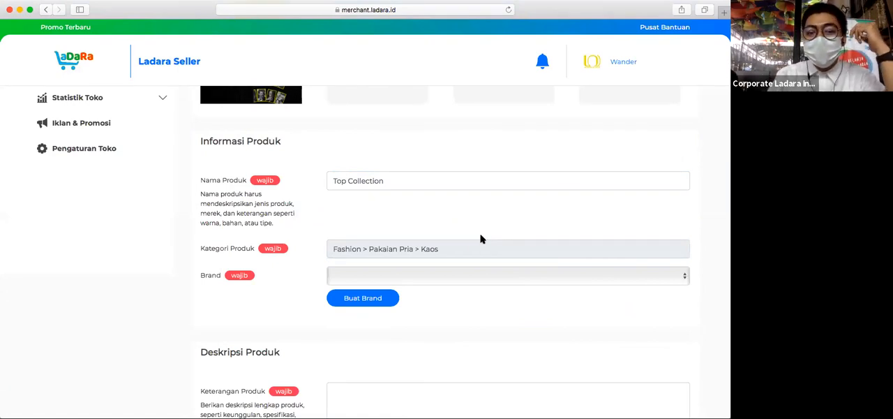
- Examine the main product categories offered for the new product
{"action": "left_click", "coordinate": [454, 253]}
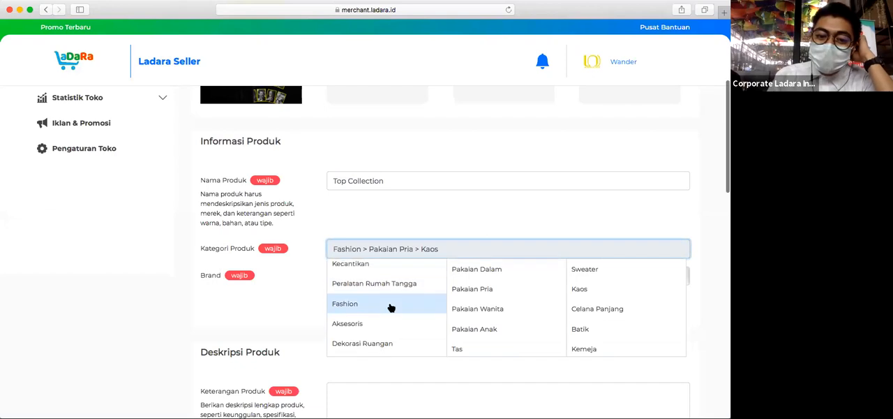
{"action": "scroll", "coordinate": [391, 308], "scroll_direction": "down", "scroll_amount": 2}
{"action": "scroll", "coordinate": [389, 307], "scroll_direction": "up", "scroll_amount": 5}
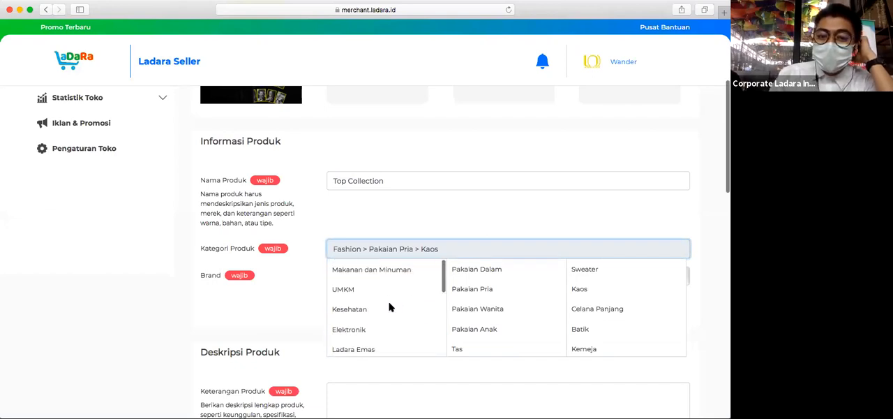
{"action": "scroll", "coordinate": [390, 307], "scroll_direction": "up", "scroll_amount": 3}
{"action": "scroll", "coordinate": [390, 304], "scroll_direction": "down", "scroll_amount": 5}
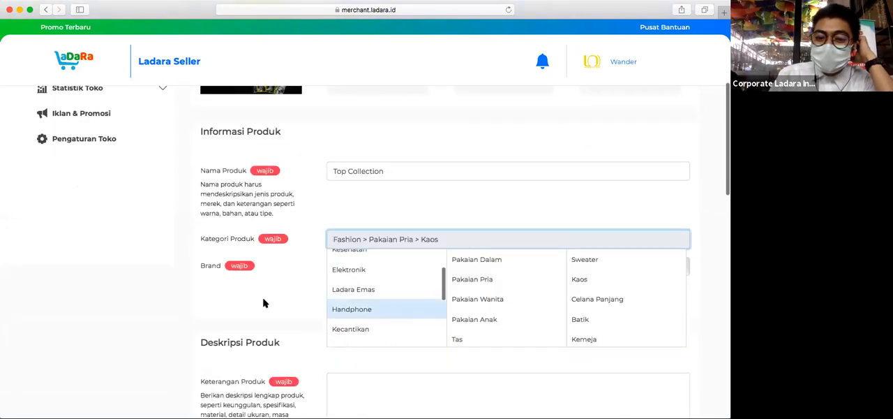
{"action": "scroll", "coordinate": [263, 297], "scroll_direction": "down", "scroll_amount": 2}
{"action": "scroll", "coordinate": [365, 247], "scroll_direction": "down", "scroll_amount": 1}
{"action": "scroll", "coordinate": [365, 247], "scroll_direction": "up", "scroll_amount": 1}
- Switch the product category to Elektronik and look through its subcategories
{"action": "left_click", "coordinate": [360, 230]}
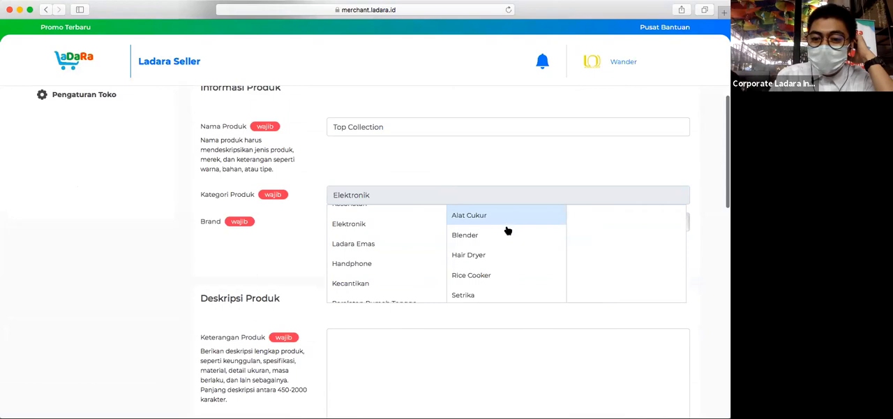
{"action": "scroll", "coordinate": [495, 250], "scroll_direction": "down", "scroll_amount": 3}
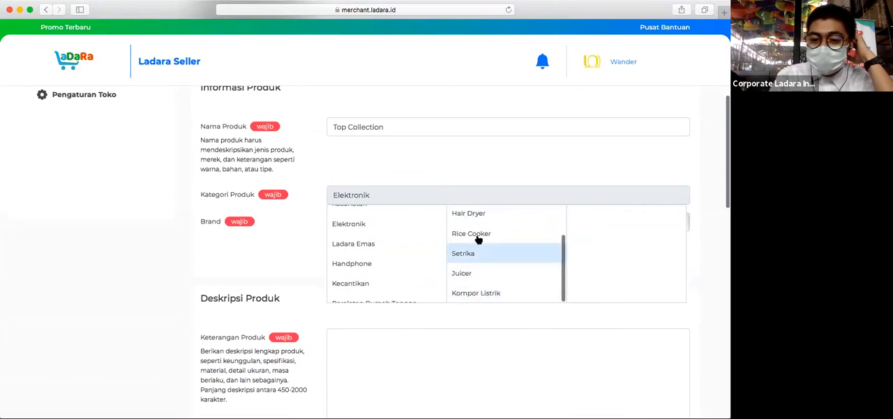
{"action": "scroll", "coordinate": [479, 236], "scroll_direction": "up", "scroll_amount": 3}
{"action": "scroll", "coordinate": [478, 236], "scroll_direction": "down", "scroll_amount": 3}
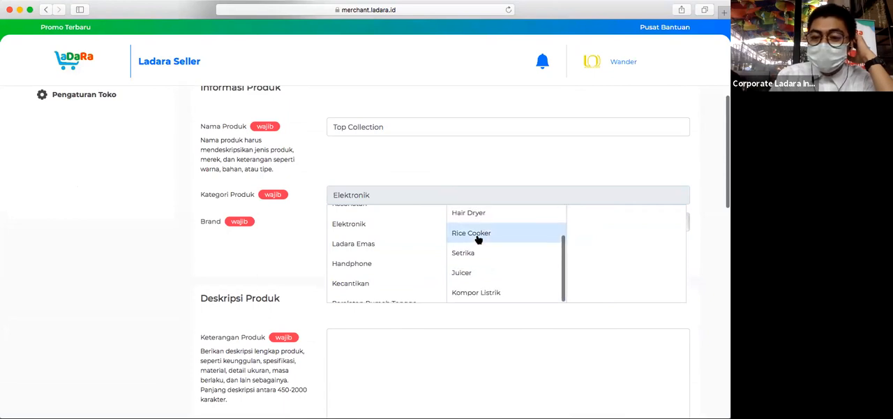
{"action": "scroll", "coordinate": [479, 237], "scroll_direction": "up", "scroll_amount": 3}
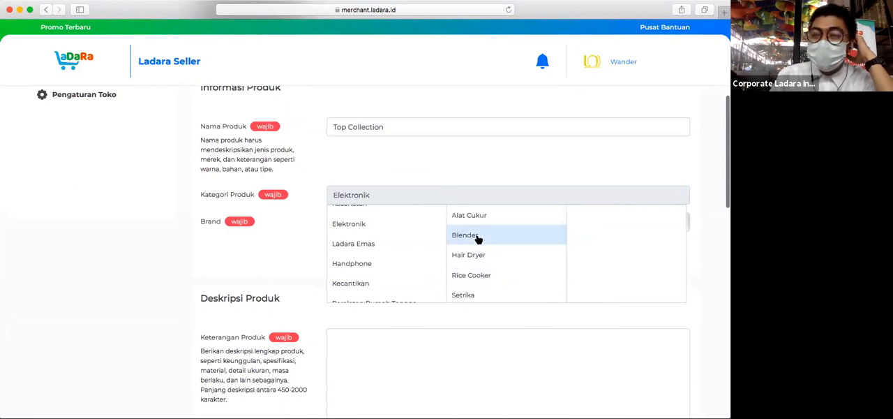
{"action": "scroll", "coordinate": [478, 237], "scroll_direction": "down", "scroll_amount": 2}
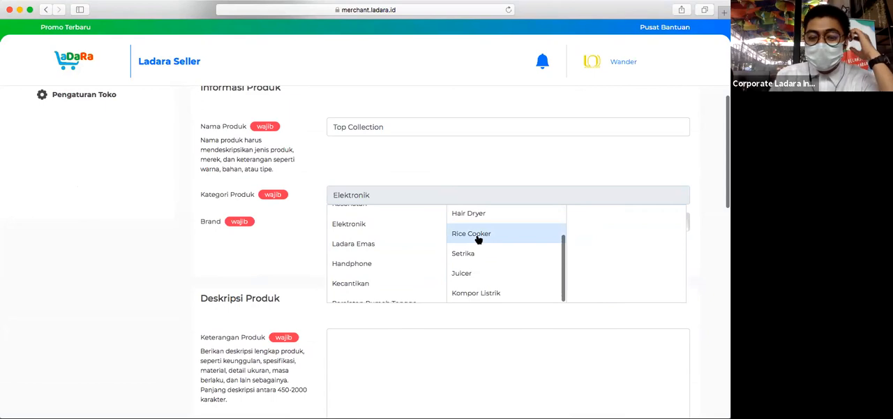
{"action": "left_click", "coordinate": [292, 224]}
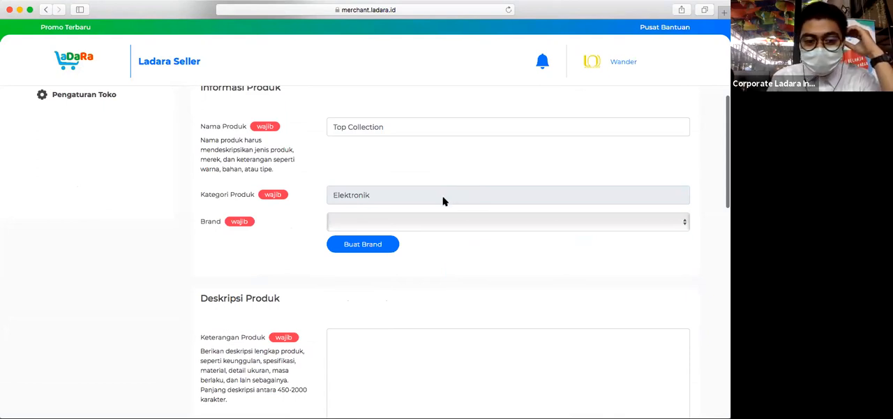
- Change the product category back to Fashion > Pakaian Pria > Kaos
{"action": "left_click", "coordinate": [421, 200]}
{"action": "scroll", "coordinate": [375, 243], "scroll_direction": "up", "scroll_amount": 3}
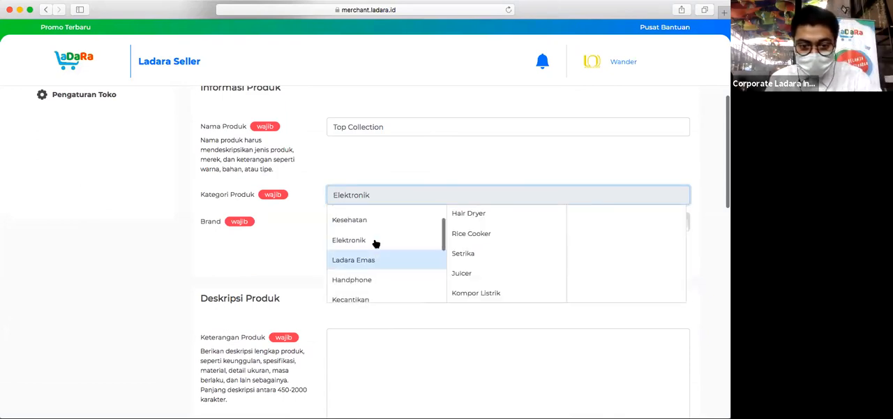
{"action": "scroll", "coordinate": [375, 243], "scroll_direction": "down", "scroll_amount": 5}
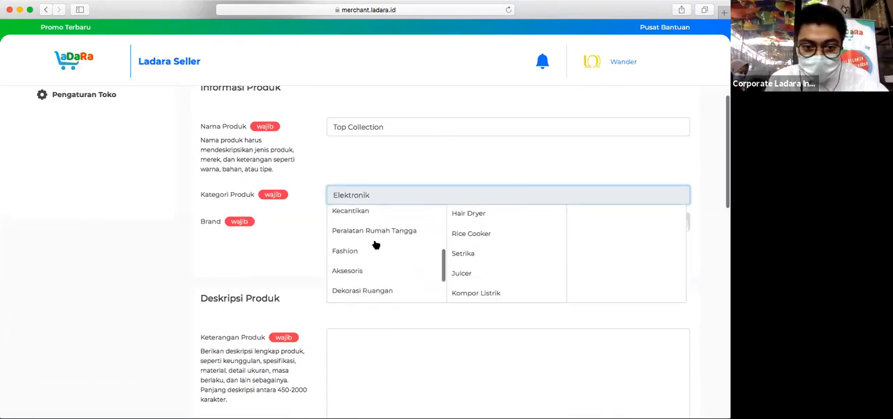
{"action": "left_click", "coordinate": [354, 236]}
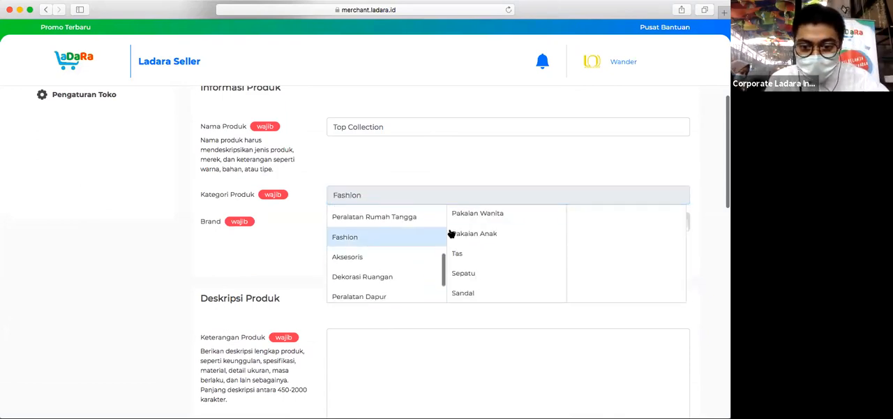
{"action": "scroll", "coordinate": [489, 237], "scroll_direction": "up", "scroll_amount": 2}
{"action": "left_click", "coordinate": [489, 233]}
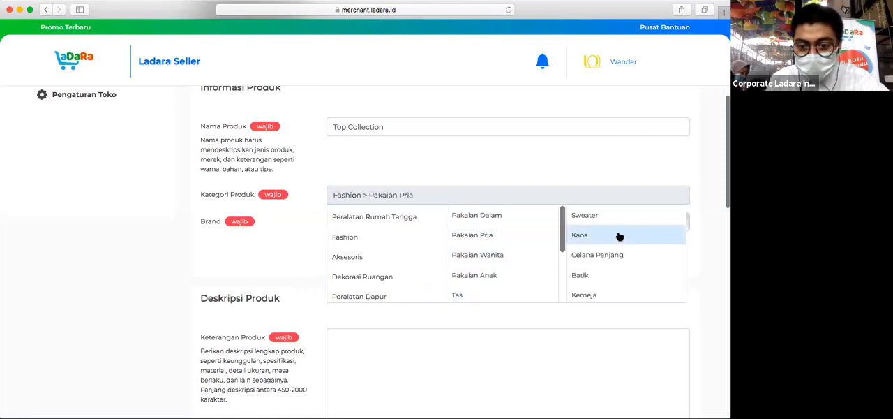
{"action": "left_click", "coordinate": [607, 238]}
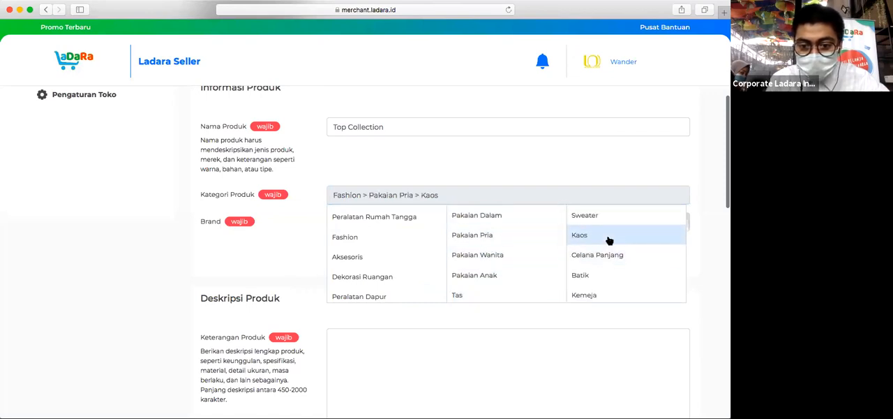
{"action": "left_click", "coordinate": [537, 149]}
- Check the existing brand list and start a new brand named "Wander" for the product
{"action": "left_click", "coordinate": [415, 217]}
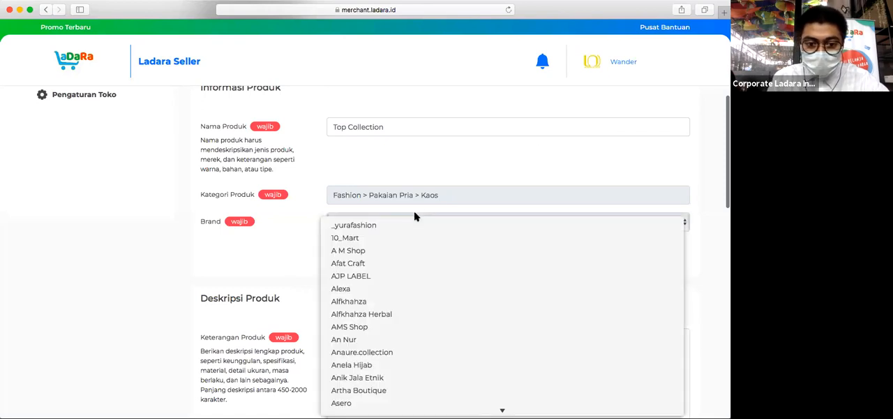
{"action": "left_click", "coordinate": [281, 226]}
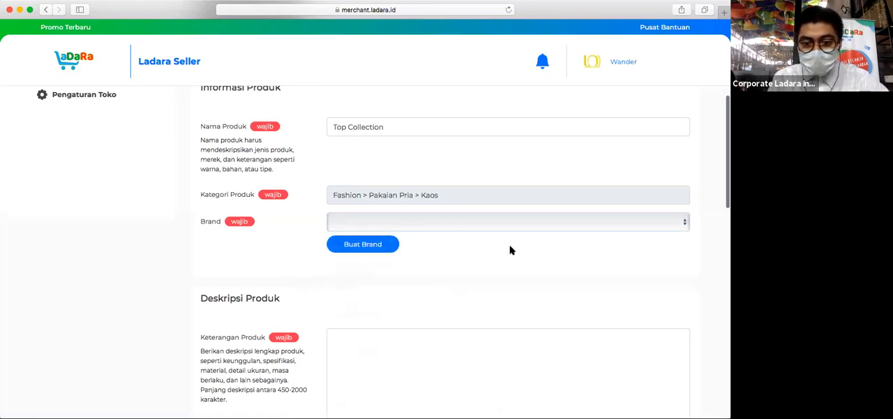
{"action": "scroll", "coordinate": [509, 250], "scroll_direction": "down", "scroll_amount": 1}
{"action": "left_click", "coordinate": [380, 211]}
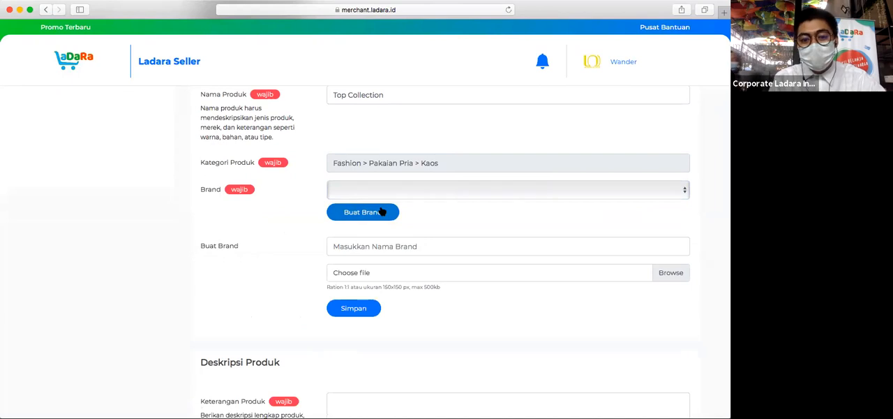
{"action": "left_click", "coordinate": [428, 245]}
{"action": "type", "text": "Wander"}
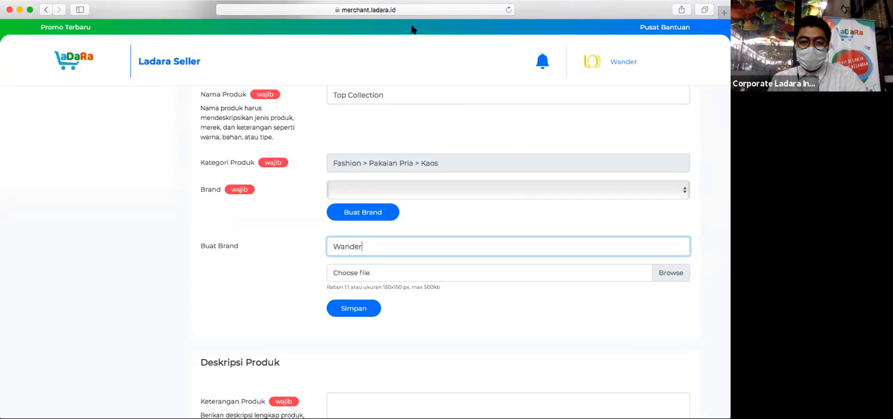
- Attach logo.jpg from the Desktop as the new brand's logo and save the brand
{"action": "left_click", "coordinate": [675, 137]}
{"action": "left_click", "coordinate": [673, 274]}
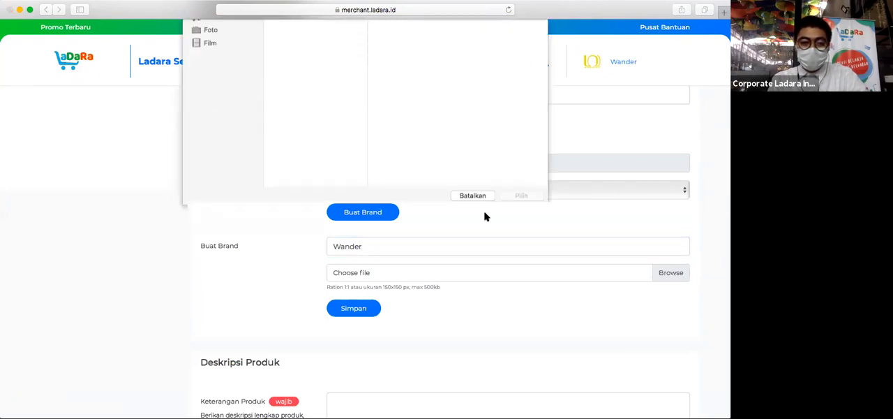
{"action": "left_click", "coordinate": [290, 99]}
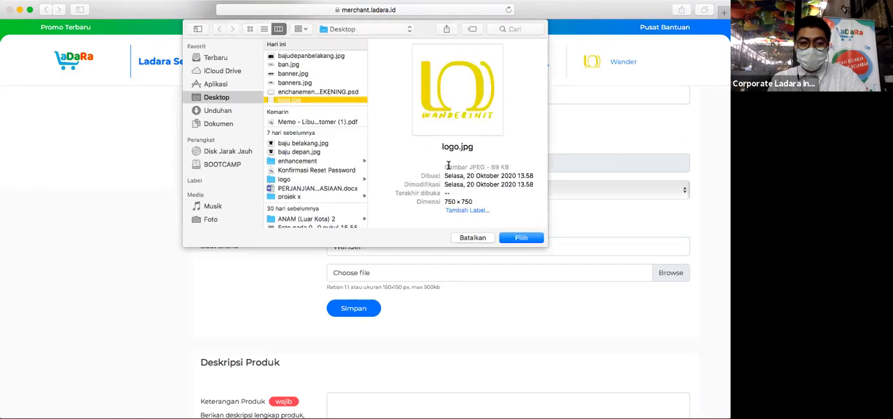
{"action": "left_click", "coordinate": [522, 238]}
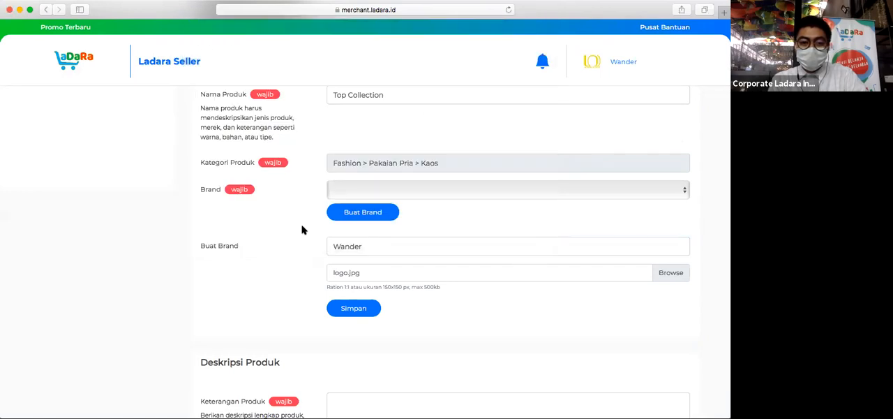
{"action": "left_click", "coordinate": [353, 308]}
{"action": "left_click", "coordinate": [365, 278]}
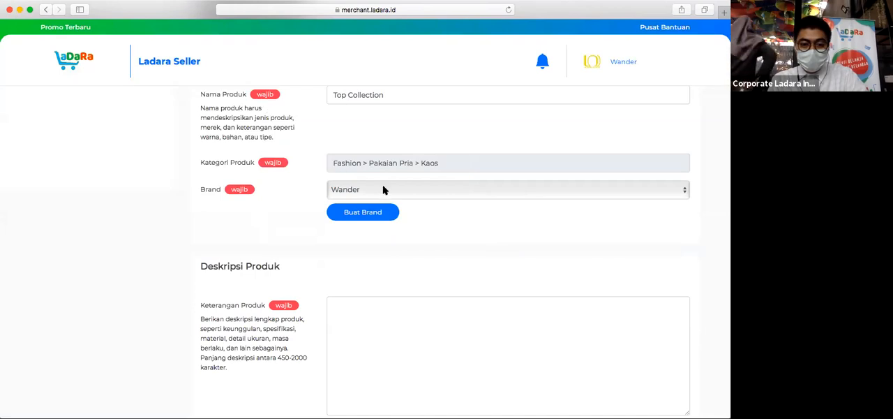
- Enter "Cutton Combed 24s" as the product description
{"action": "scroll", "coordinate": [507, 266], "scroll_direction": "down", "scroll_amount": 3}
{"action": "left_click", "coordinate": [428, 255]}
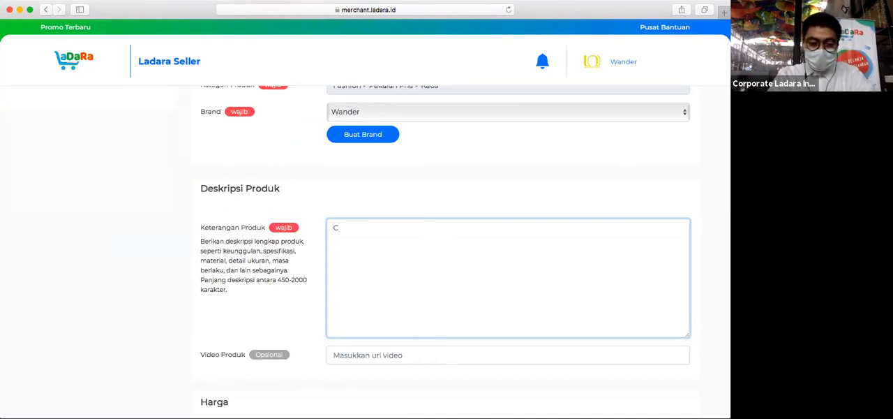
{"action": "type", "text": "utton Combed"}
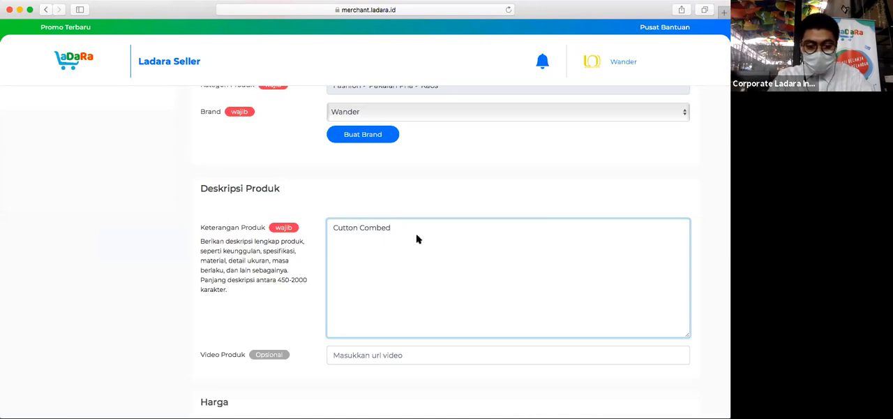
{"action": "type", "text": "24s"}
{"action": "key", "text": "Left"}
{"action": "key", "text": "Left"}
{"action": "key", "text": "Left"}
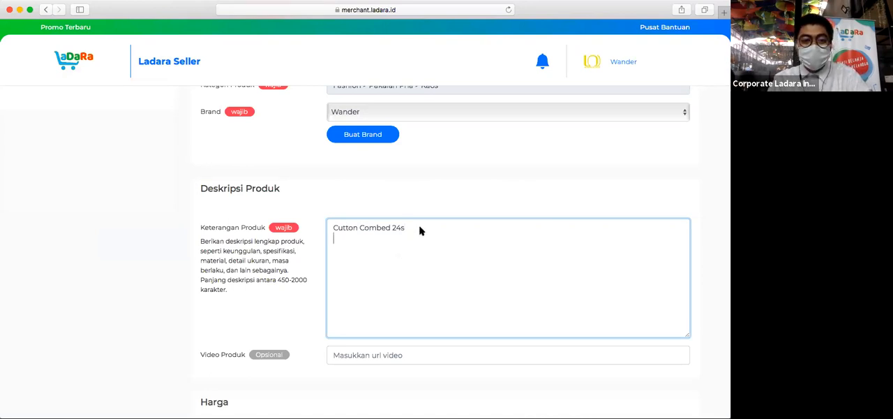
{"action": "key", "text": "Return"}
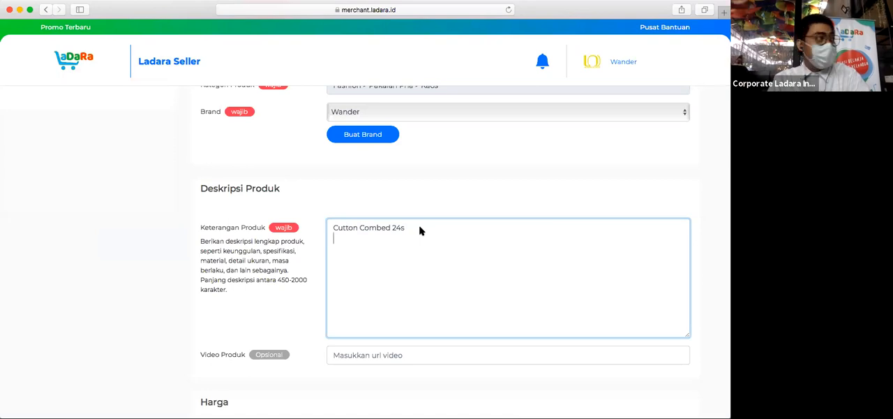
{"action": "left_click", "coordinate": [414, 204]}
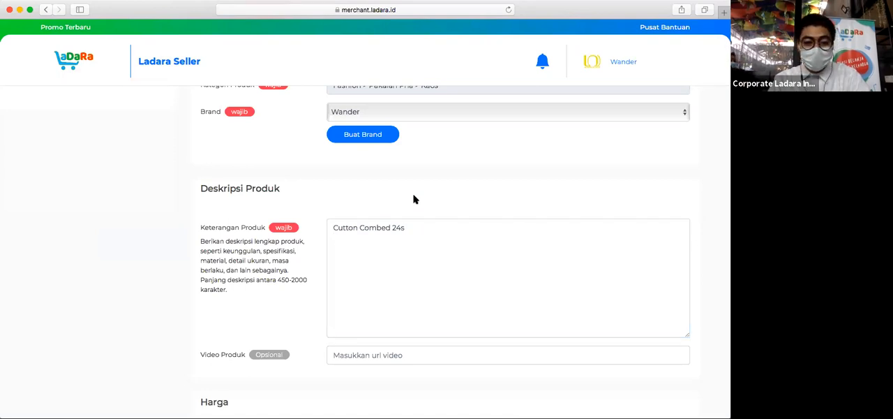
{"action": "scroll", "coordinate": [409, 313], "scroll_direction": "down", "scroll_amount": 2}
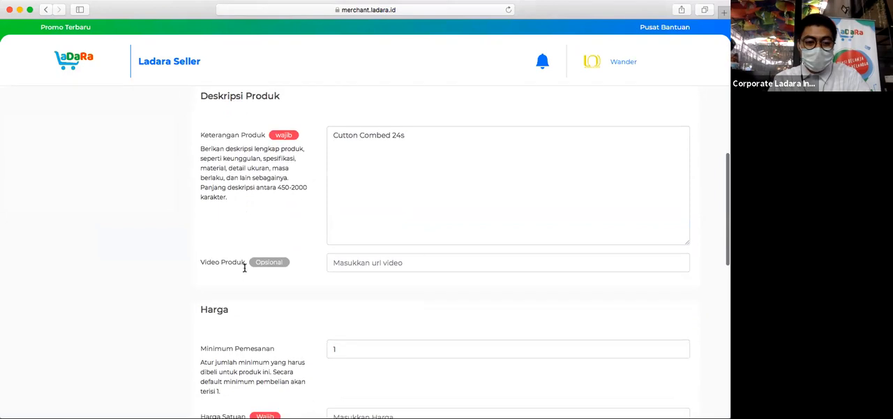
{"action": "left_click", "coordinate": [367, 262]}
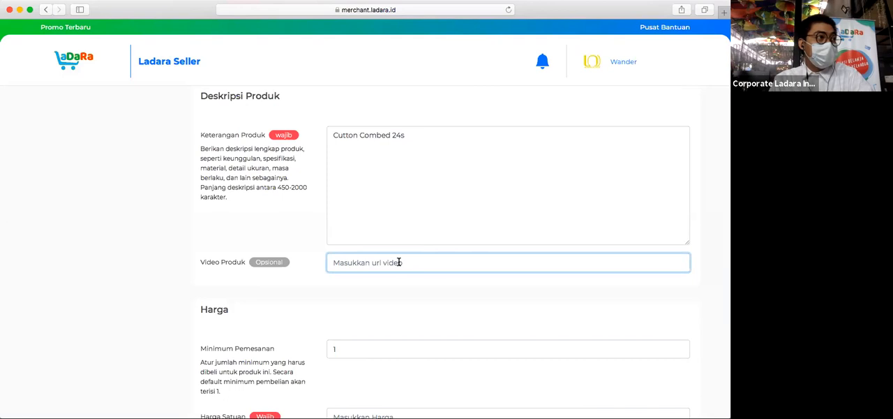
- Set the product's minimum order quantity to 6
{"action": "scroll", "coordinate": [434, 271], "scroll_direction": "down", "scroll_amount": 3}
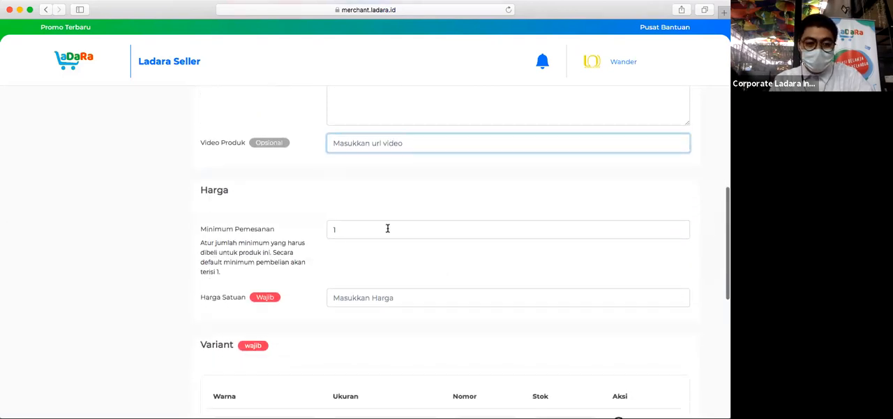
{"action": "scroll", "coordinate": [249, 189], "scroll_direction": "down", "scroll_amount": 1}
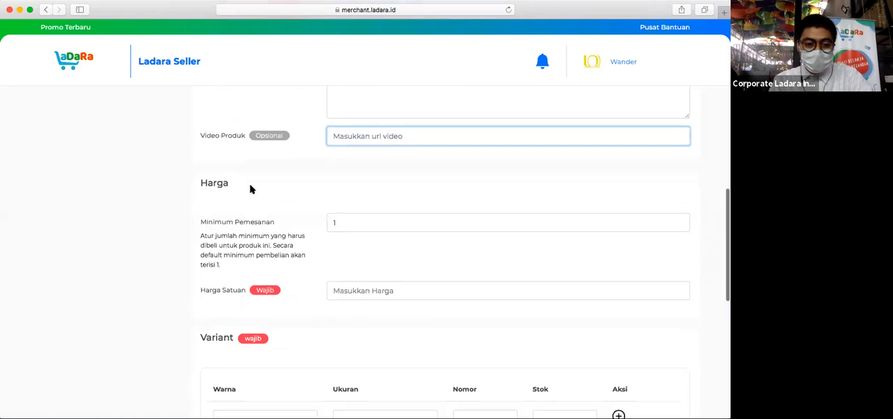
{"action": "left_click", "coordinate": [347, 202]}
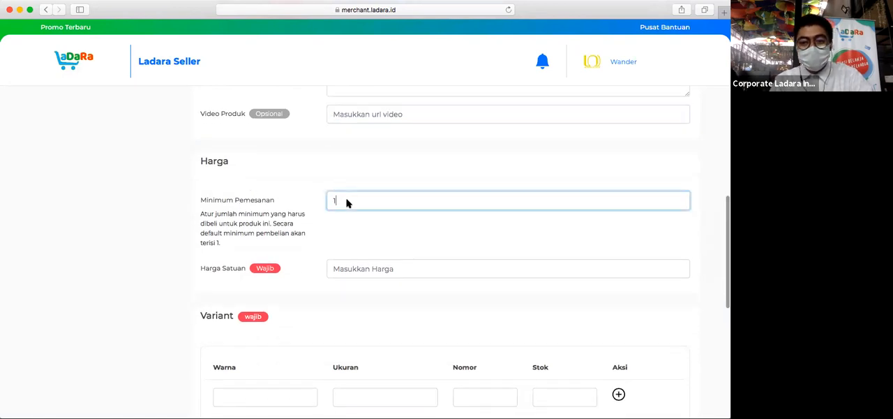
{"action": "key", "text": "BackSpace"}
{"action": "type", "text": "6"}
{"action": "left_click", "coordinate": [264, 190]}
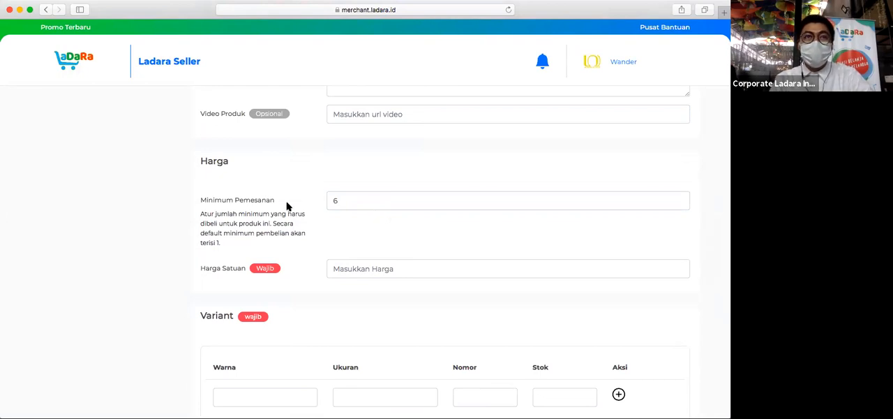
- Set the product's minimum order quantity to 1
{"action": "left_click", "coordinate": [356, 200]}
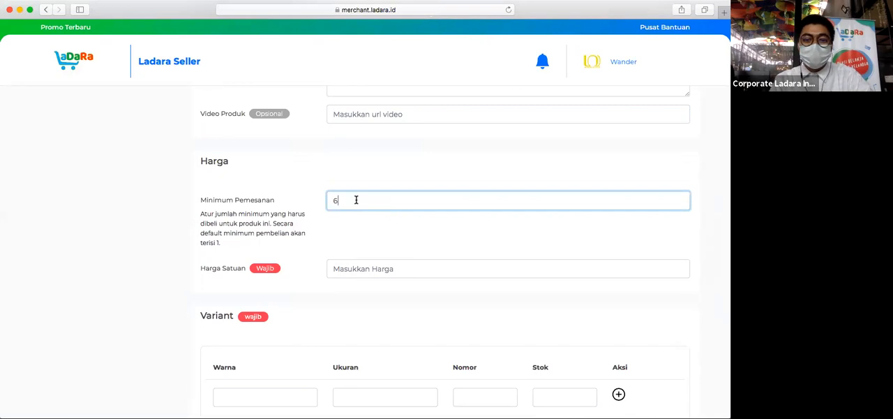
{"action": "key", "text": "BackSpace"}
{"action": "type", "text": "1"}
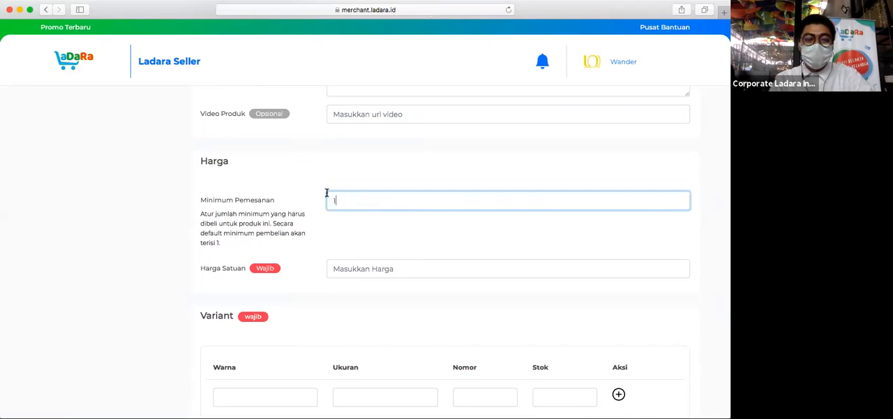
{"action": "left_click", "coordinate": [288, 187]}
- Set the product's unit price to 130000
{"action": "scroll", "coordinate": [415, 227], "scroll_direction": "down", "scroll_amount": 1}
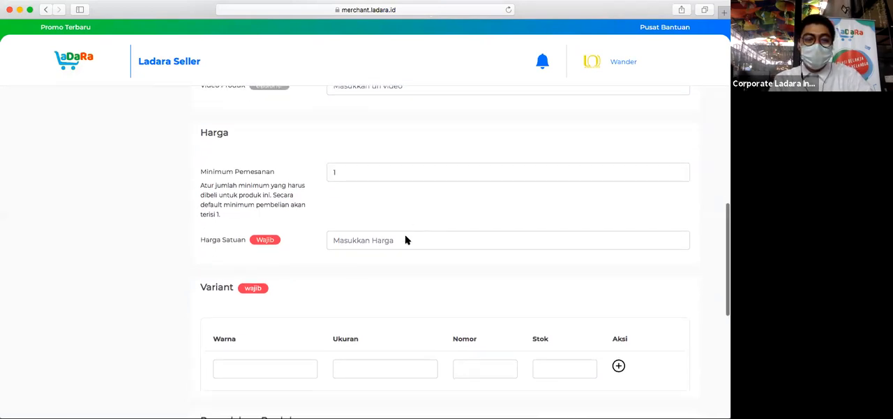
{"action": "left_click", "coordinate": [404, 240]}
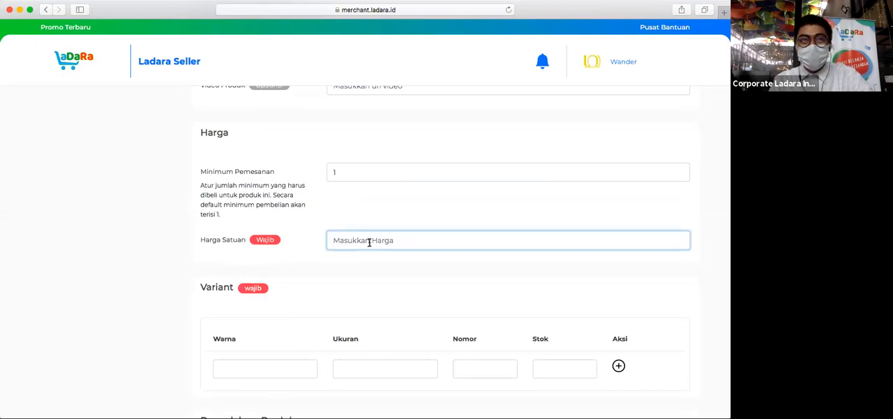
{"action": "left_click", "coordinate": [353, 224]}
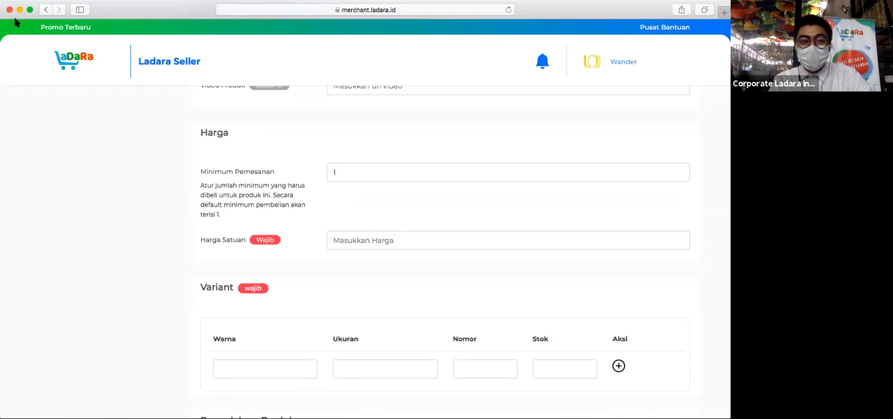
{"action": "left_click", "coordinate": [358, 241]}
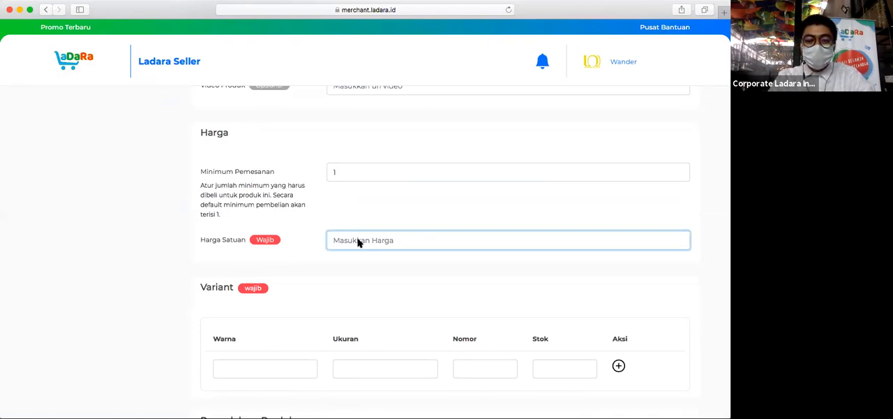
{"action": "type", "text": "13"}
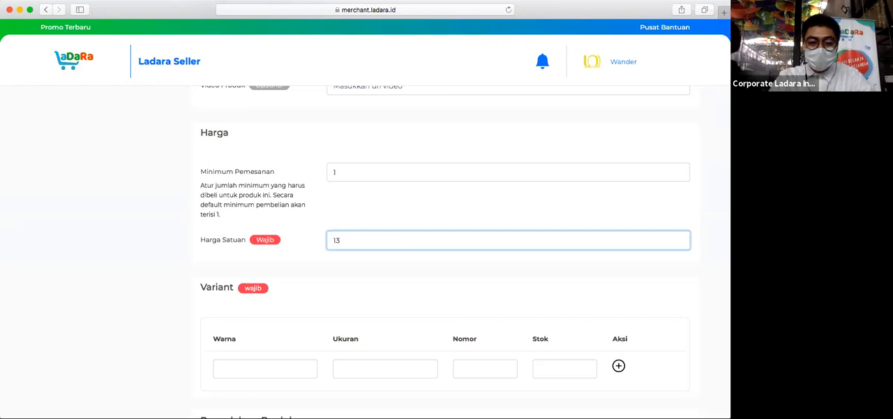
{"action": "type", "text": "00"}
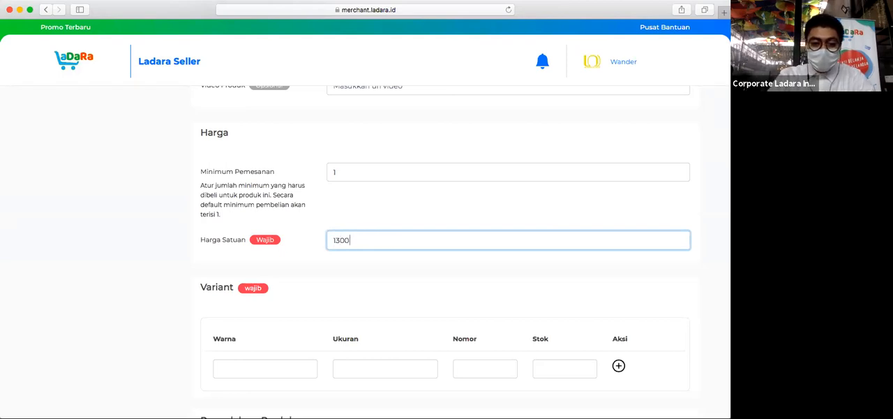
{"action": "type", "text": "00"}
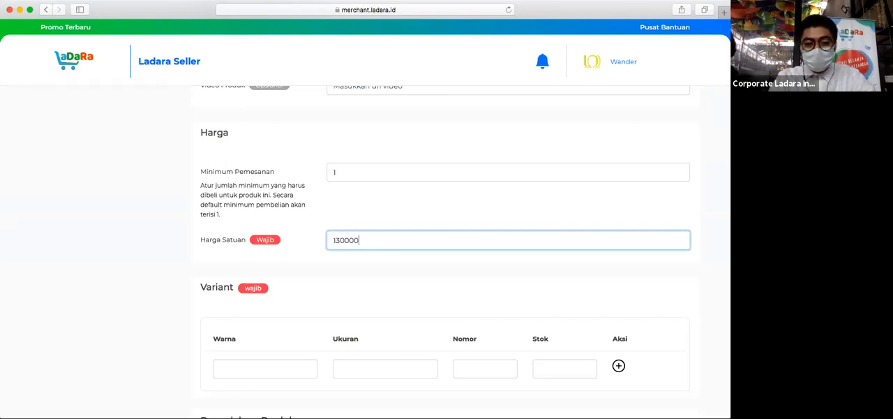
{"action": "left_click", "coordinate": [362, 225]}
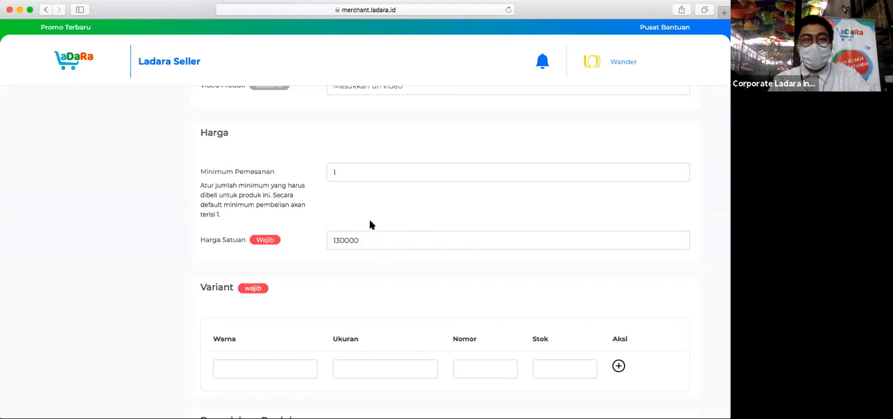
{"action": "scroll", "coordinate": [369, 225], "scroll_direction": "down", "scroll_amount": 1}
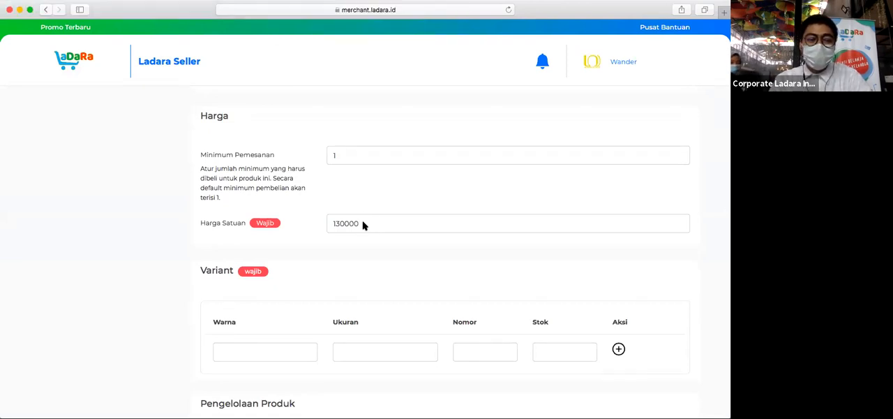
- Enter Hitam as the colour and L as the size of the first product variant
{"action": "left_click", "coordinate": [363, 225]}
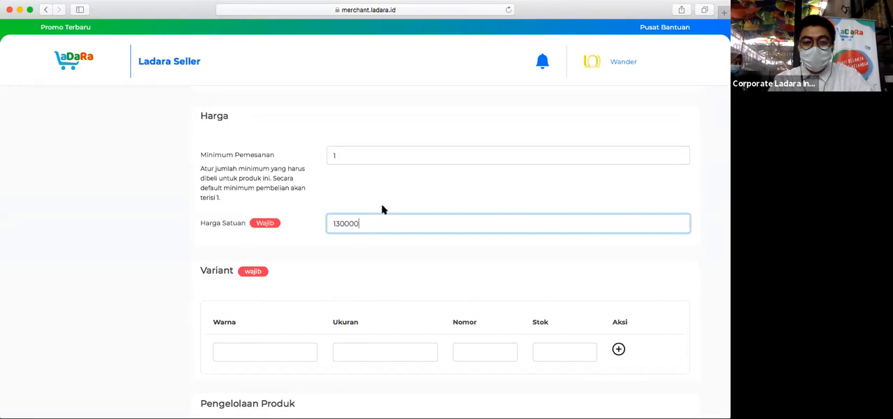
{"action": "left_click", "coordinate": [399, 194]}
{"action": "scroll", "coordinate": [399, 195], "scroll_direction": "down", "scroll_amount": 1}
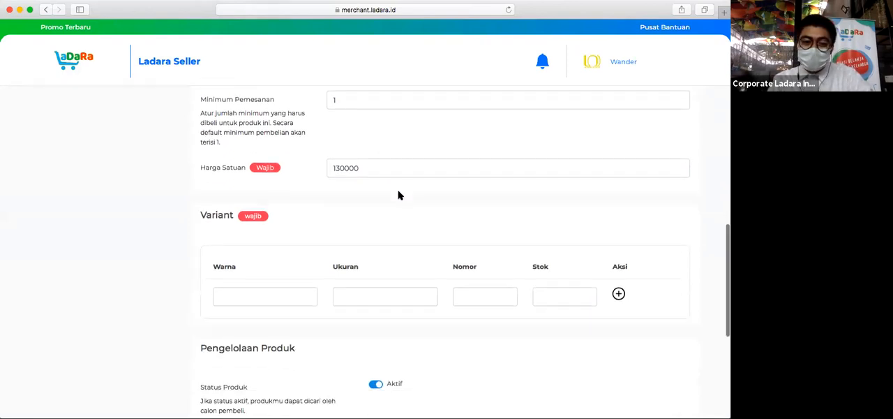
{"action": "scroll", "coordinate": [319, 254], "scroll_direction": "down", "scroll_amount": 1}
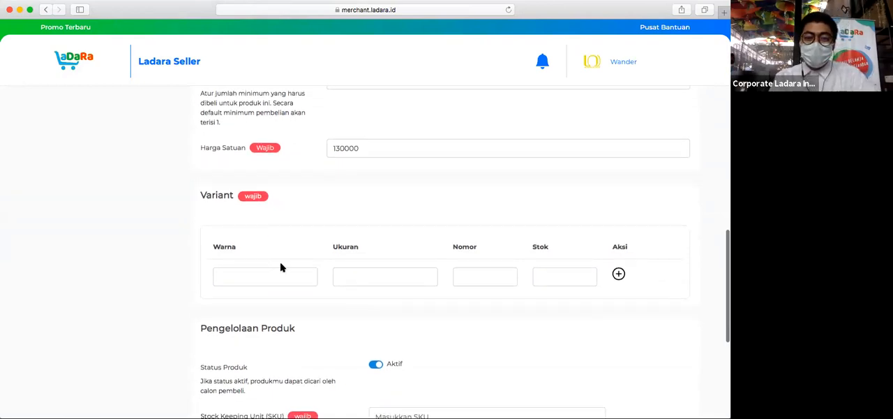
{"action": "left_click", "coordinate": [261, 276]}
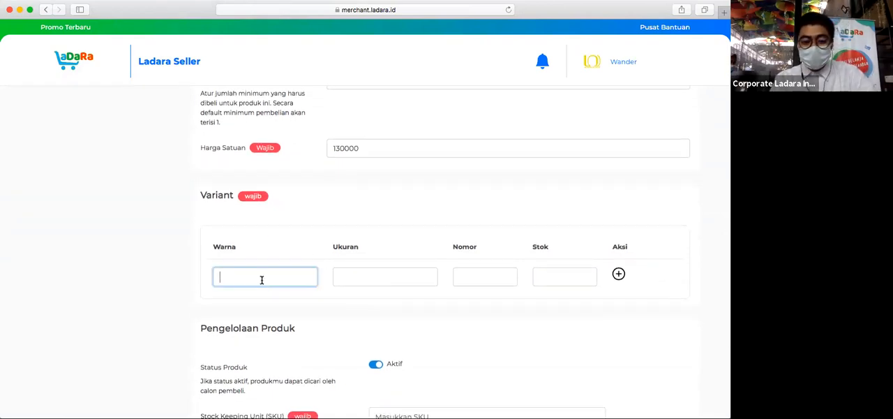
{"action": "type", "text": "Hitam"}
{"action": "key", "text": "Tab"}
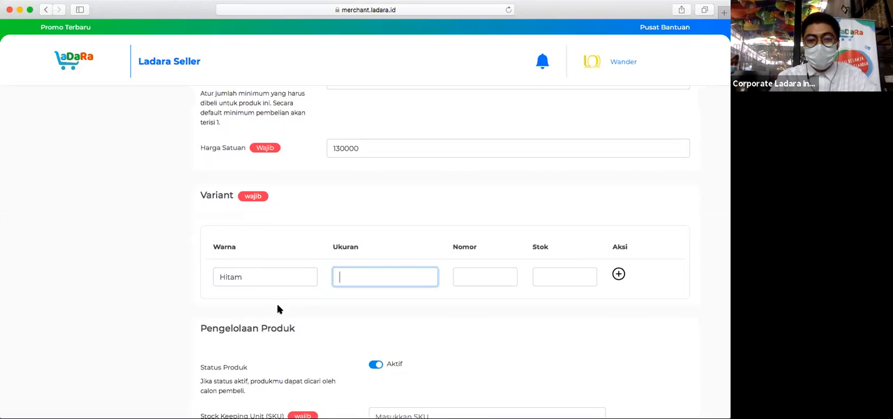
{"action": "left_click", "coordinate": [348, 273]}
{"action": "type", "text": "L"}
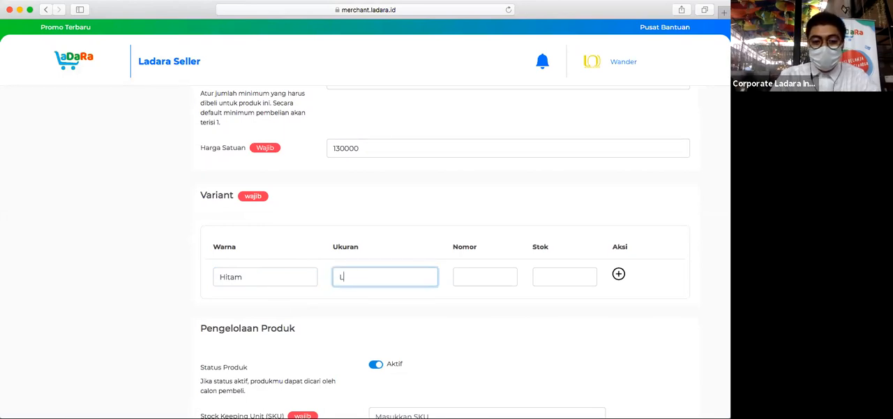
- Set the stock of the Hitam variant to 100, leaving its number blank
{"action": "left_click", "coordinate": [489, 273]}
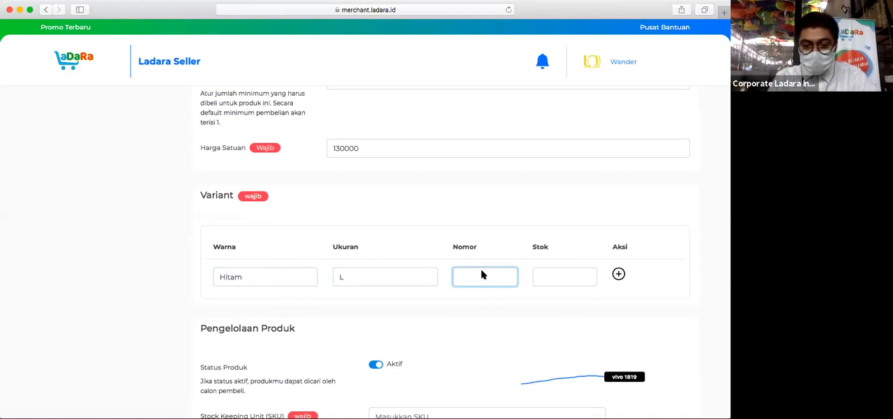
{"action": "scroll", "coordinate": [584, 271], "scroll_direction": "down", "scroll_amount": 2}
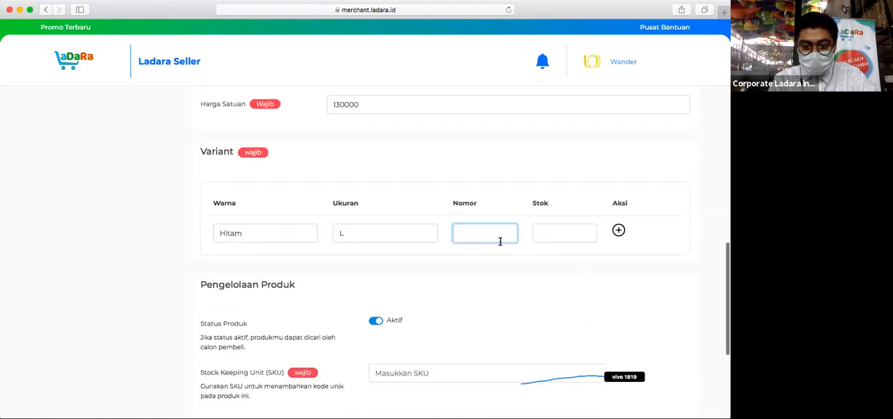
{"action": "scroll", "coordinate": [496, 240], "scroll_direction": "up", "scroll_amount": 3}
{"action": "scroll", "coordinate": [497, 241], "scroll_direction": "down", "scroll_amount": 2}
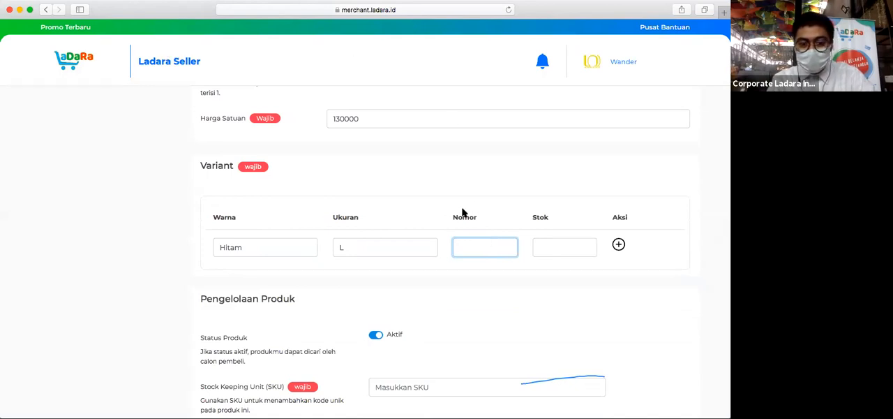
{"action": "left_click", "coordinate": [549, 256]}
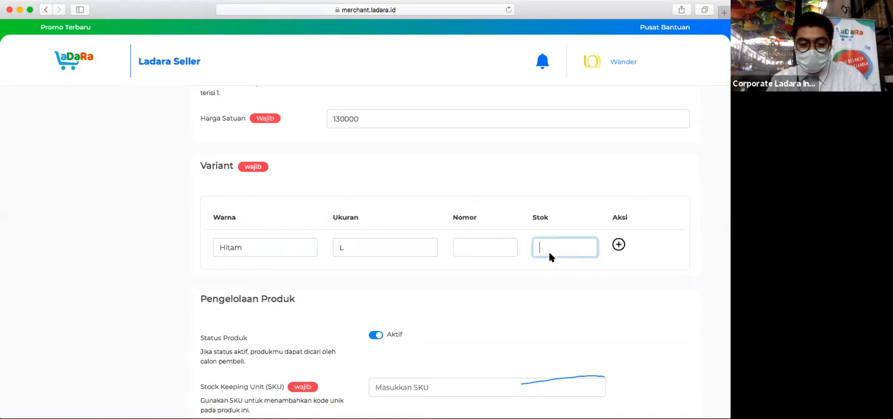
{"action": "type", "text": "1000"}
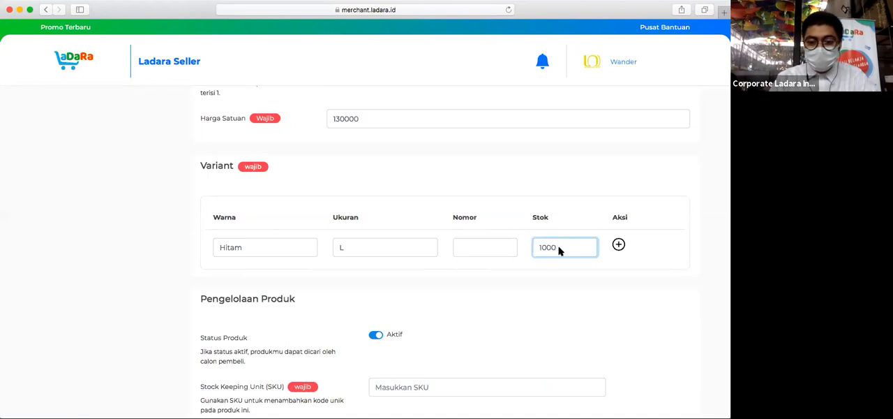
{"action": "key", "text": "BackSpace"}
{"action": "left_click", "coordinate": [594, 181]}
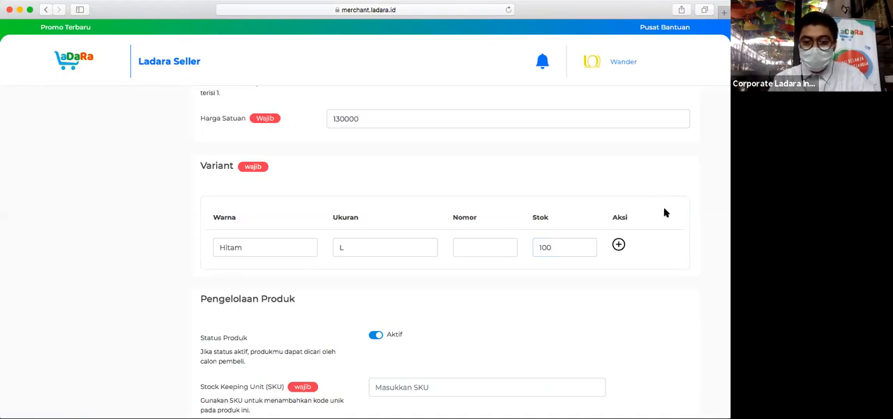
- Add a second product variant with colour Putih, size M and a stock of 50
{"action": "left_click", "coordinate": [618, 244]}
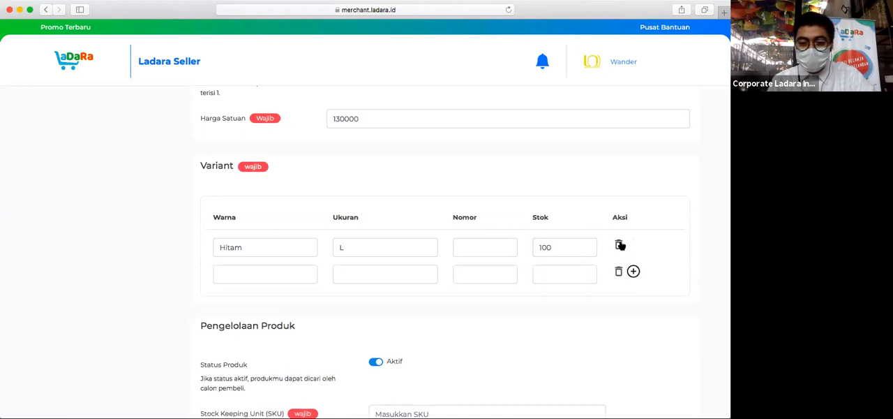
{"action": "left_click", "coordinate": [253, 268]}
{"action": "type", "text": "Putih"}
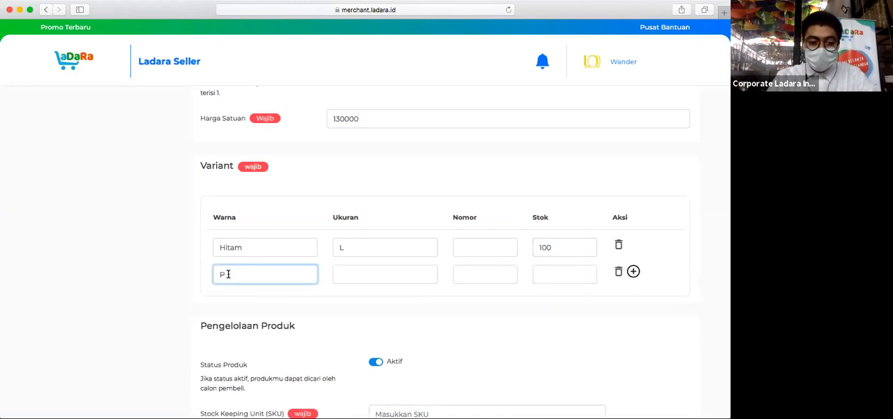
{"action": "key", "text": "Tab"}
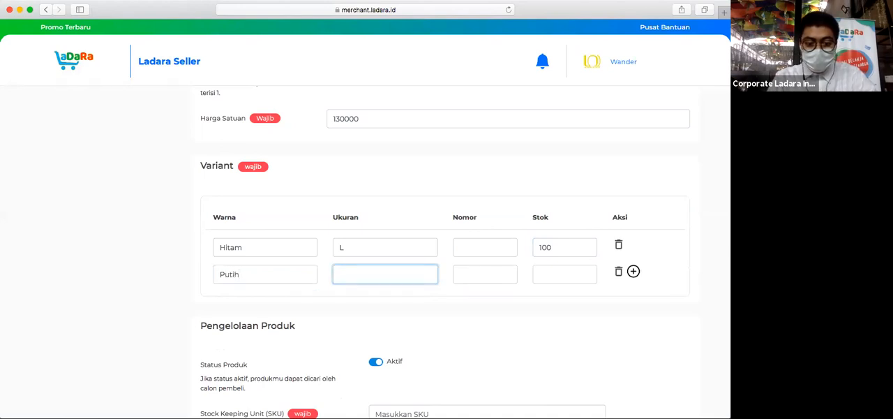
{"action": "type", "text": "M"}
{"action": "key", "text": "Tab"}
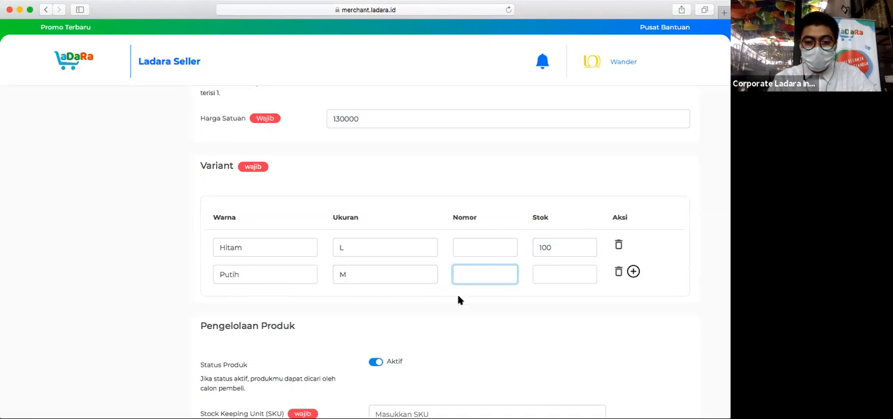
{"action": "left_click", "coordinate": [553, 277]}
{"action": "type", "text": "50"}
{"action": "left_click", "coordinate": [511, 171]}
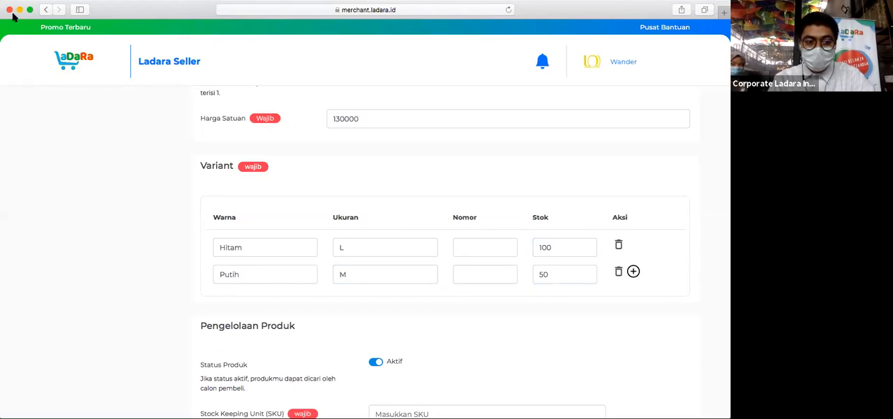
- Enter WDR001 as the product's Stock Keeping Unit (SKU)
{"action": "scroll", "coordinate": [454, 182], "scroll_direction": "down", "scroll_amount": 3}
{"action": "scroll", "coordinate": [454, 183], "scroll_direction": "down", "scroll_amount": 1}
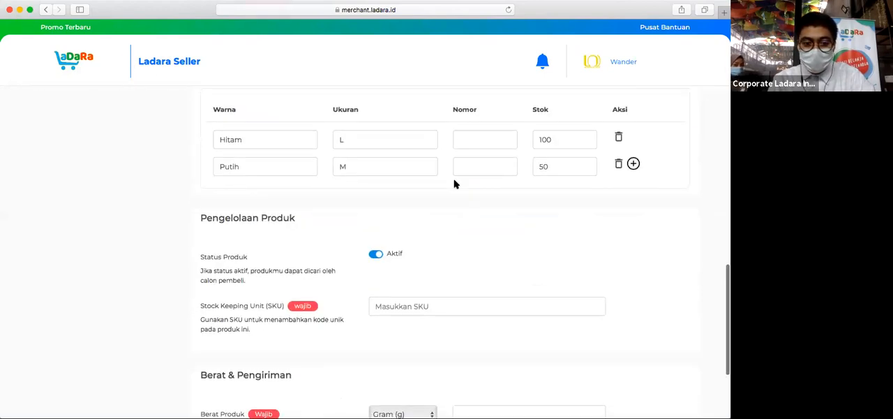
{"action": "scroll", "coordinate": [455, 183], "scroll_direction": "up", "scroll_amount": 2}
{"action": "scroll", "coordinate": [428, 193], "scroll_direction": "down", "scroll_amount": 2}
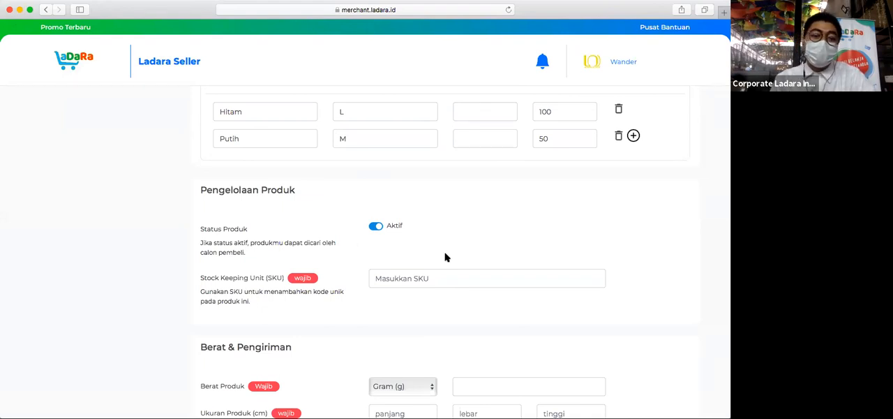
{"action": "scroll", "coordinate": [416, 258], "scroll_direction": "down", "scroll_amount": 1}
{"action": "scroll", "coordinate": [412, 255], "scroll_direction": "down", "scroll_amount": 1}
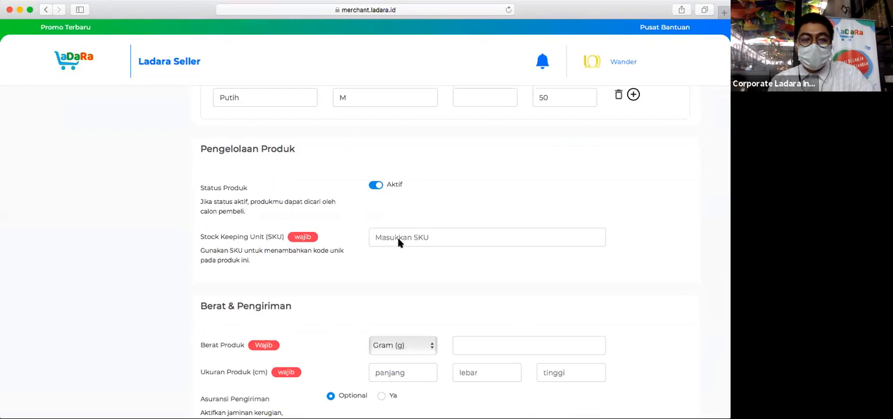
{"action": "left_click", "coordinate": [399, 239]}
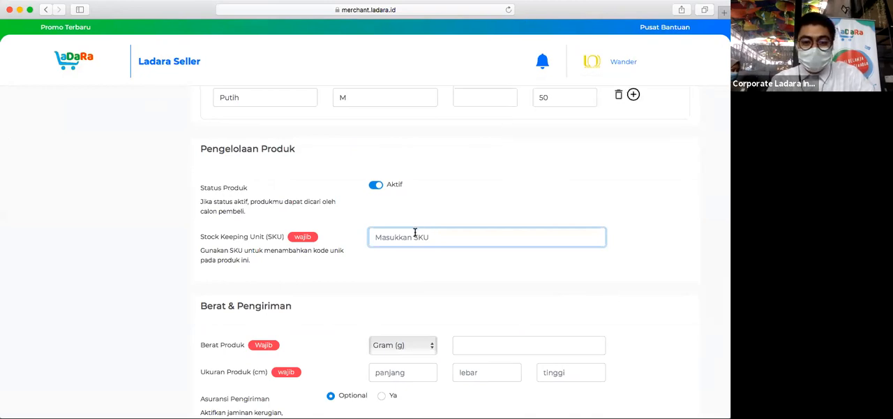
{"action": "type", "text": "WAND"}
{"action": "key", "text": "BackSpace"}
{"action": "key", "text": "BackSpace"}
{"action": "key", "text": "BackSpace"}
{"action": "type", "text": "DR"}
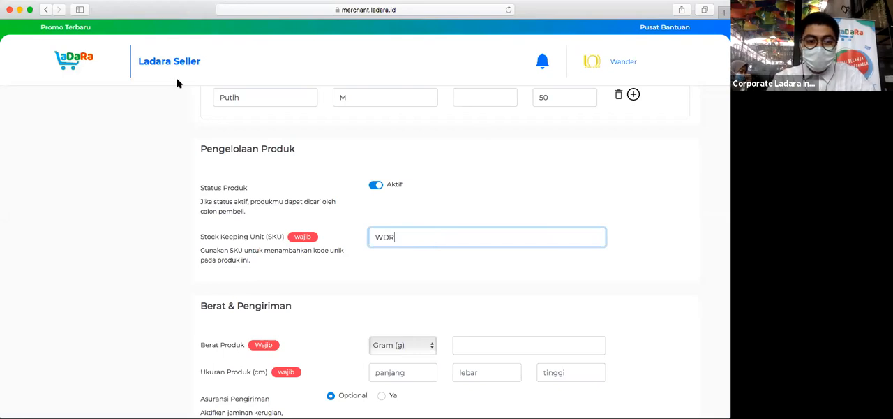
{"action": "type", "text": "001"}
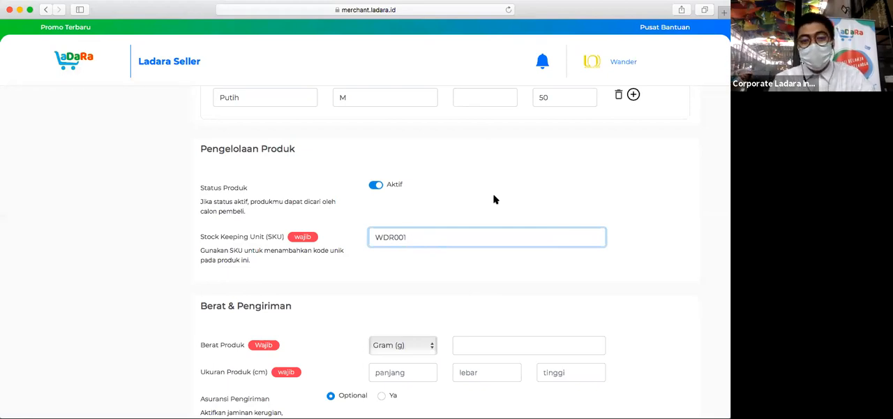
{"action": "left_click", "coordinate": [545, 177]}
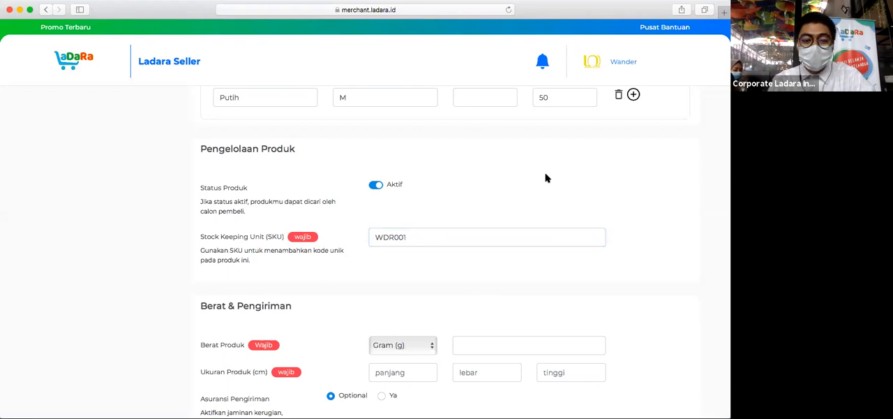
- Set the product weight to 500, keeping Gram (g) as the unit
{"action": "scroll", "coordinate": [547, 177], "scroll_direction": "down", "scroll_amount": 3}
{"action": "scroll", "coordinate": [547, 178], "scroll_direction": "down", "scroll_amount": 1}
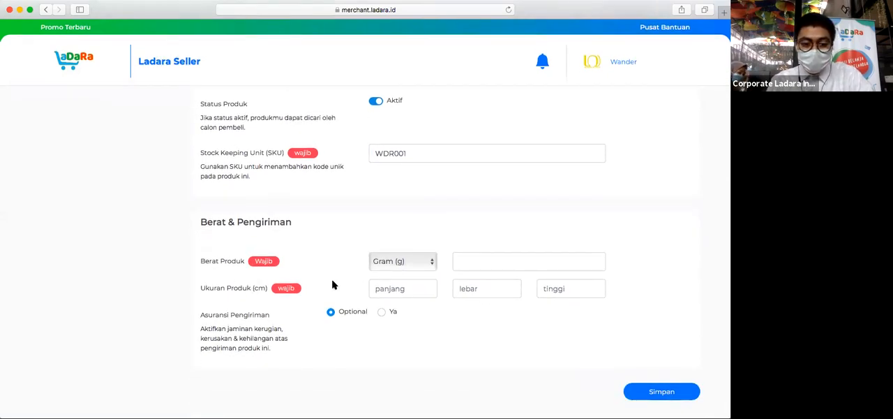
{"action": "left_click", "coordinate": [482, 260]}
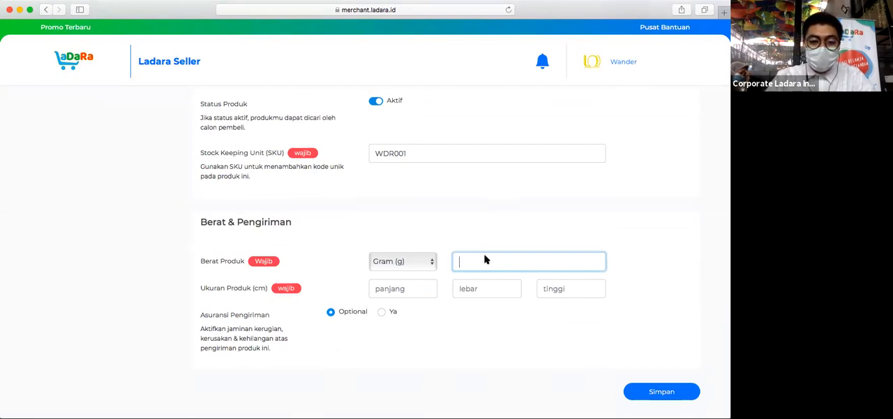
{"action": "type", "text": "500"}
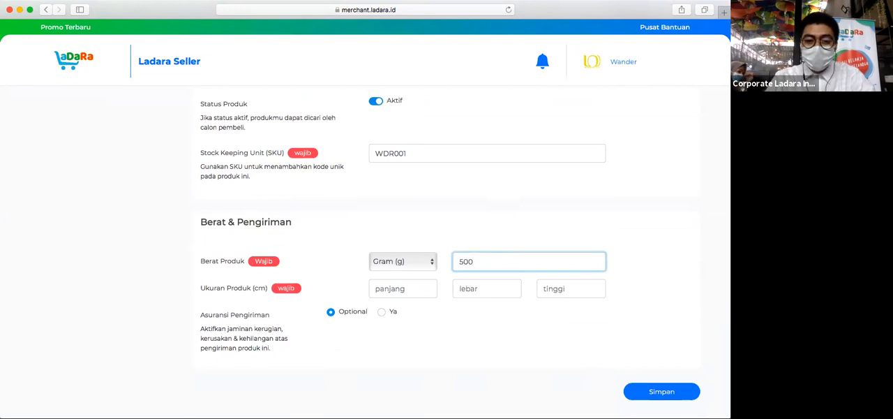
{"action": "left_click", "coordinate": [415, 267]}
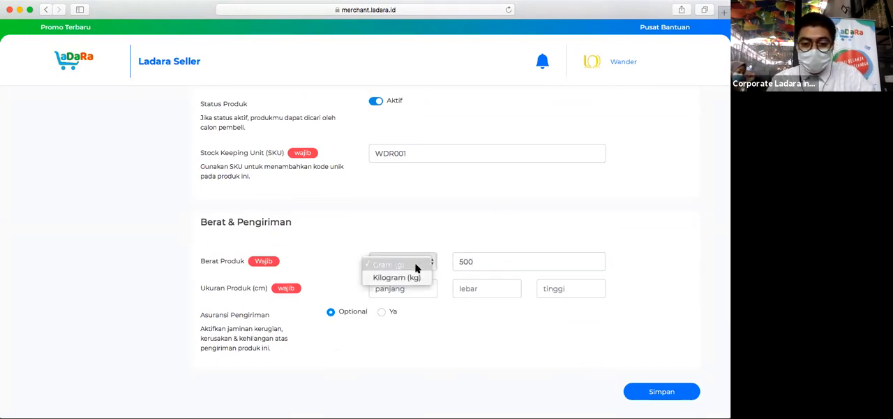
{"action": "left_click", "coordinate": [410, 278]}
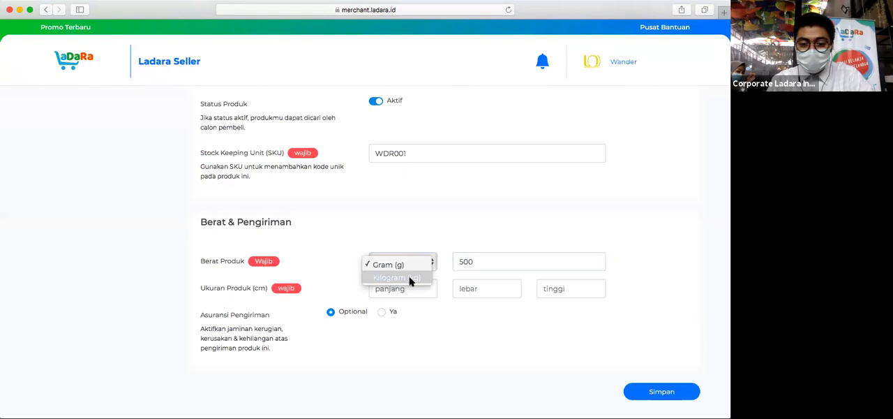
{"action": "left_click", "coordinate": [416, 234]}
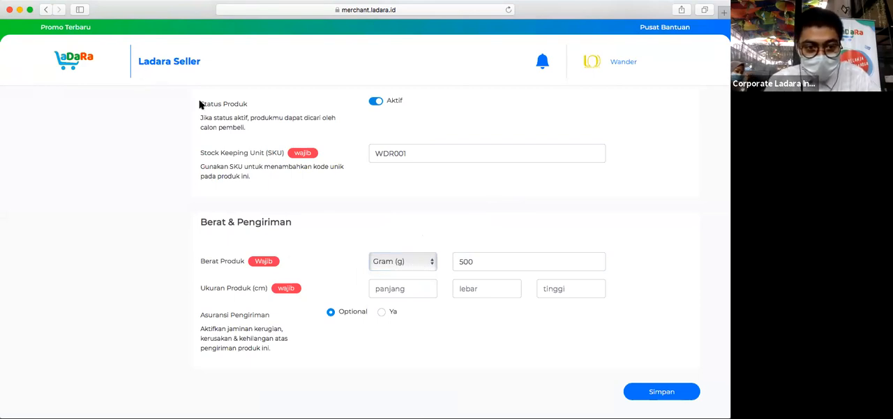
{"action": "left_click", "coordinate": [417, 289]}
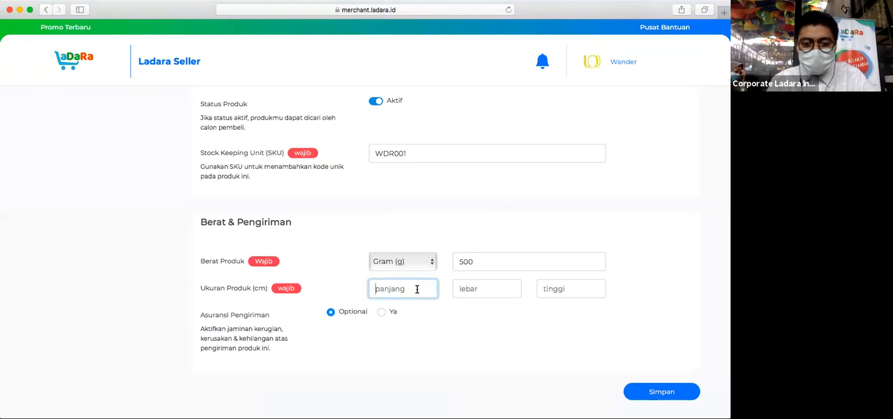
{"action": "left_click", "coordinate": [501, 291]}
{"action": "left_click", "coordinate": [561, 291]}
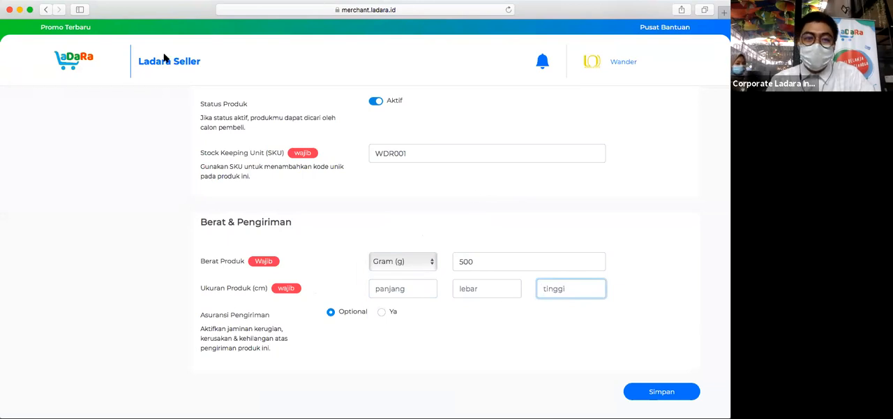
{"action": "left_click", "coordinate": [434, 222]}
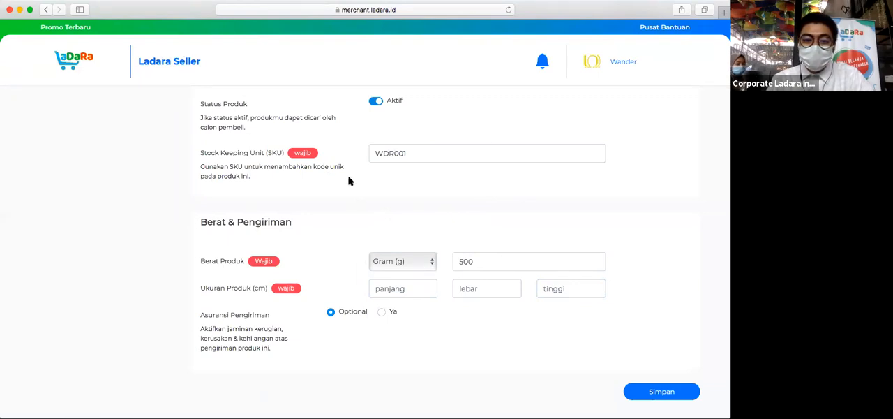
- Enter the product dimensions in centimetres: length (panjang) 10, width (lebar) 10 and height (tinggi) 7
{"action": "left_click", "coordinate": [402, 292]}
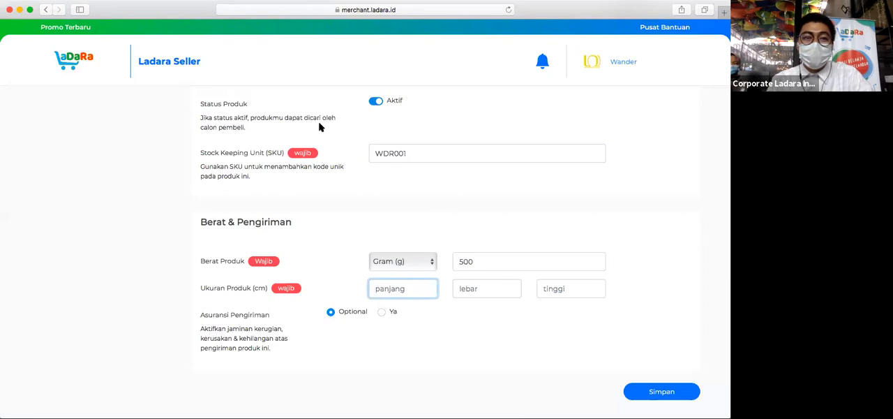
{"action": "left_click", "coordinate": [407, 287]}
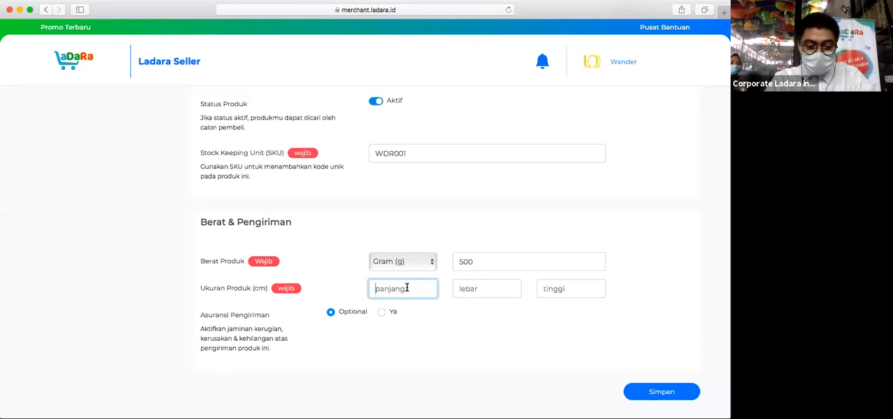
{"action": "type", "text": "10"}
{"action": "key", "text": "Tab"}
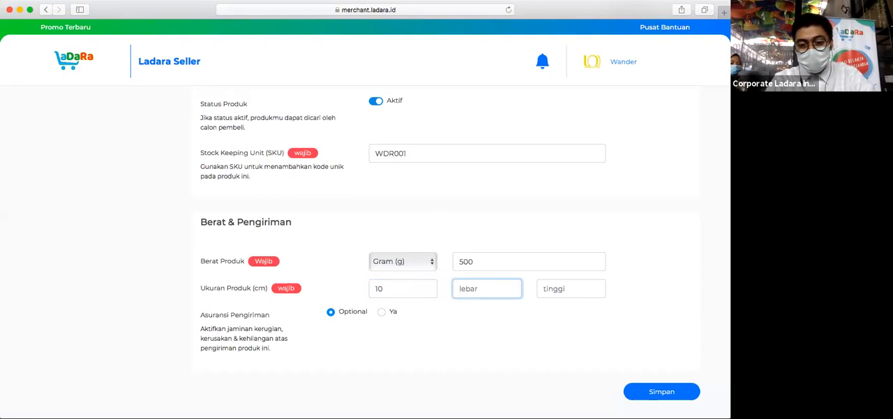
{"action": "type", "text": "10"}
{"action": "key", "text": "Tab"}
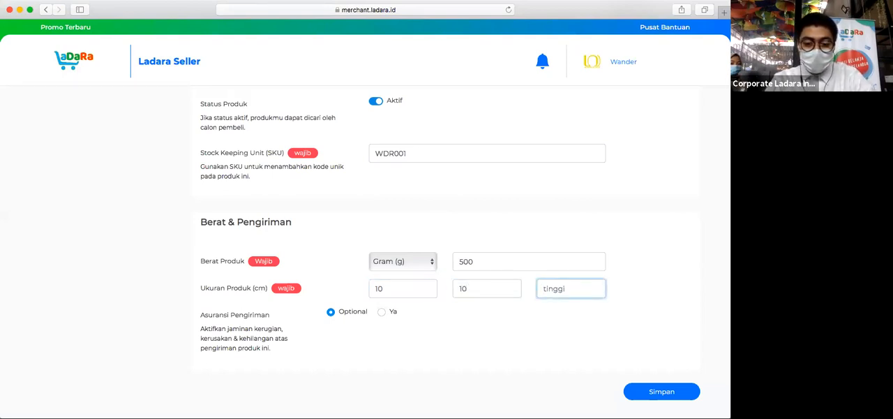
{"action": "type", "text": "7"}
{"action": "left_click", "coordinate": [665, 336]}
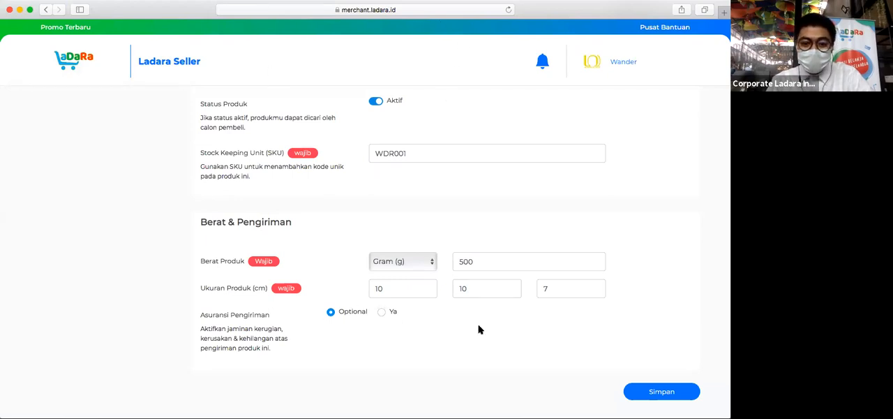
- Switch the shipping insurance to Ya and back to Optional, and try to save the product
{"action": "left_click", "coordinate": [382, 313]}
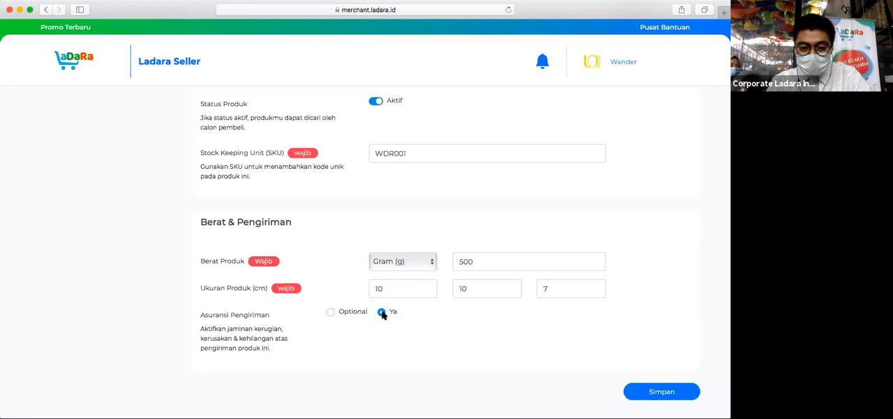
{"action": "left_click", "coordinate": [330, 312]}
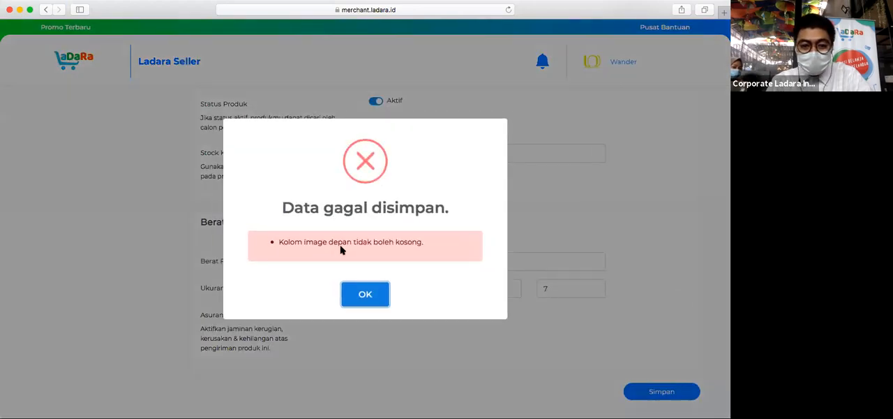
{"action": "left_click", "coordinate": [367, 294]}
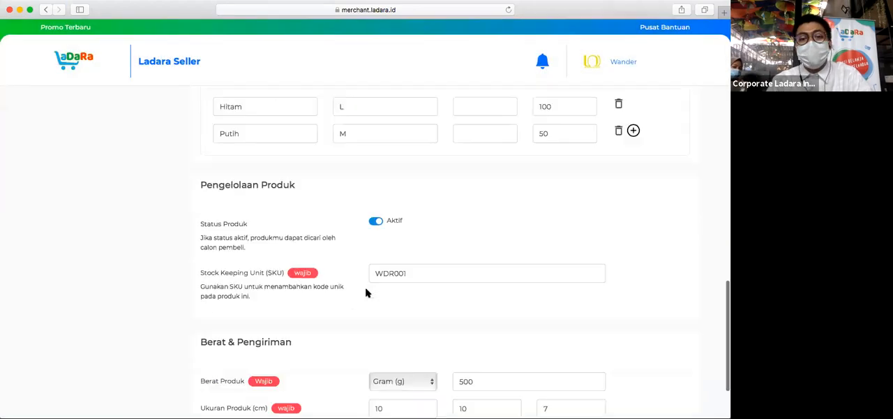
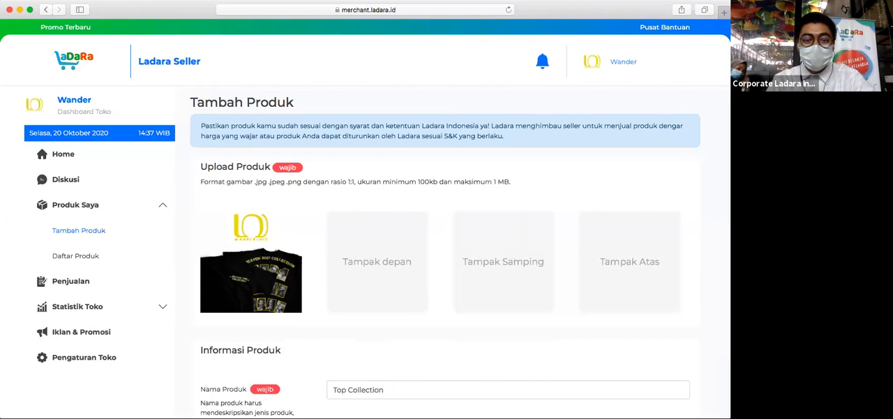
- Upload bajudepanbelakang.jpg from the Desktop as the product's front-view (Tampak depan) image
{"action": "left_click", "coordinate": [393, 261]}
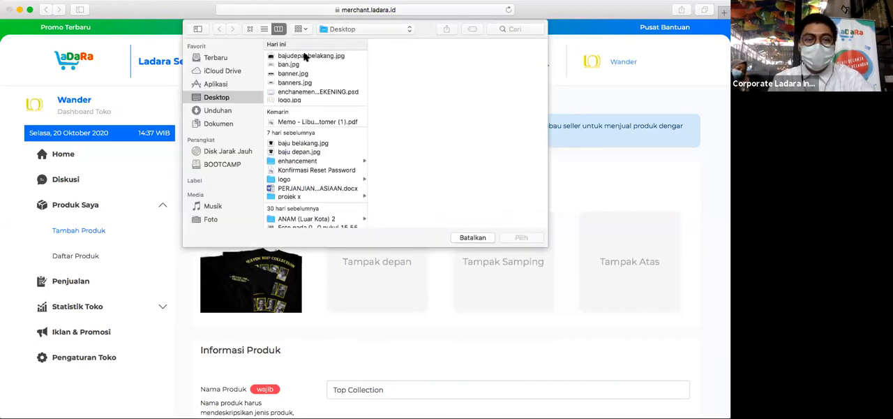
{"action": "left_click", "coordinate": [305, 56]}
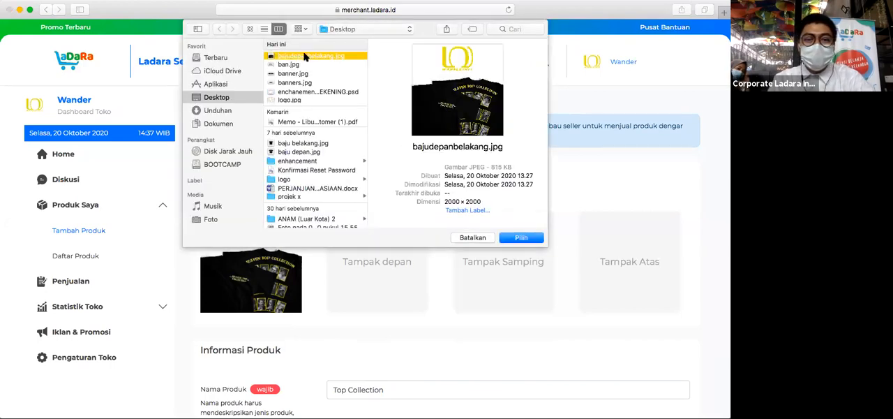
{"action": "left_click", "coordinate": [522, 238]}
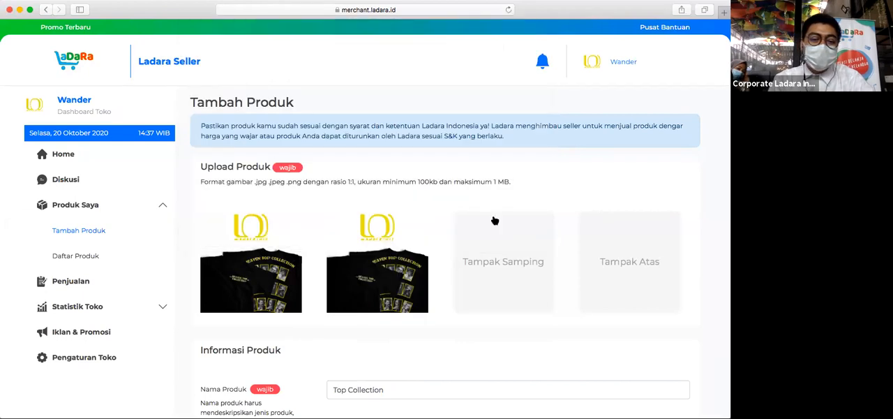
- Upload baju belakang.jpg from the Desktop as the product's side-view (Tampak Samping) image
{"action": "left_click", "coordinate": [498, 265]}
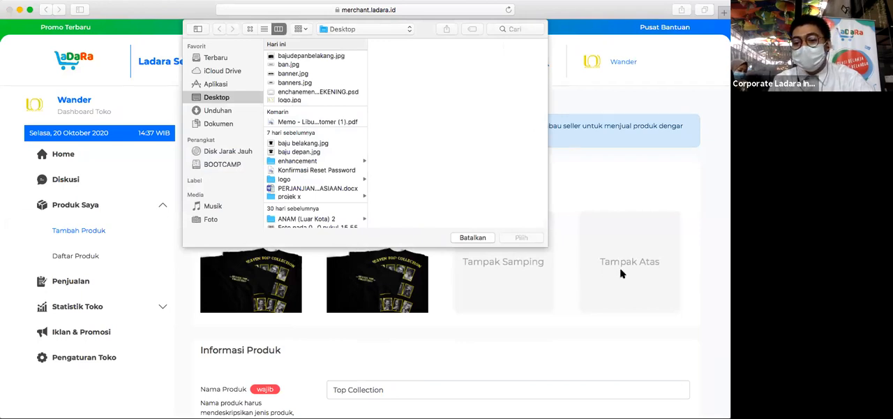
{"action": "scroll", "coordinate": [306, 118], "scroll_direction": "down", "scroll_amount": 1}
{"action": "scroll", "coordinate": [306, 118], "scroll_direction": "up", "scroll_amount": 1}
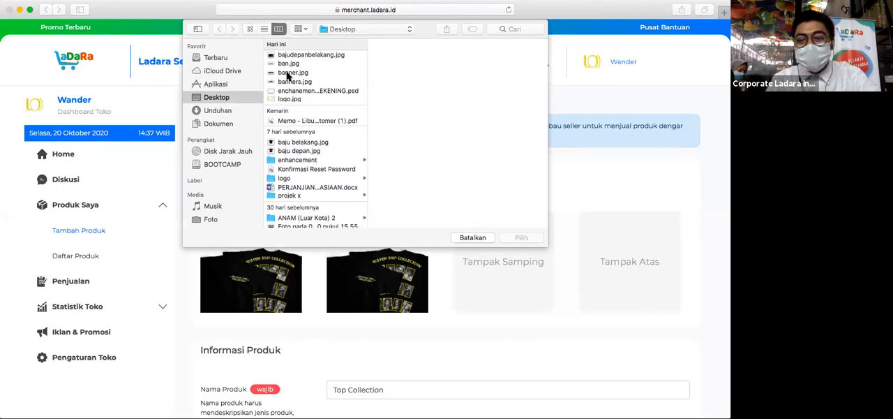
{"action": "left_click", "coordinate": [289, 142]}
{"action": "left_click", "coordinate": [523, 238]}
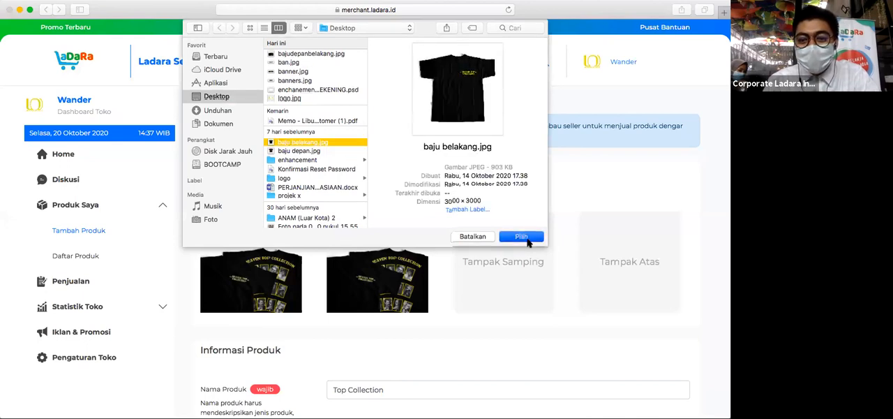
- Upload baju depan.jpg from the Desktop as the top-view (Tampak Atas) image and save the product
{"action": "left_click", "coordinate": [640, 275]}
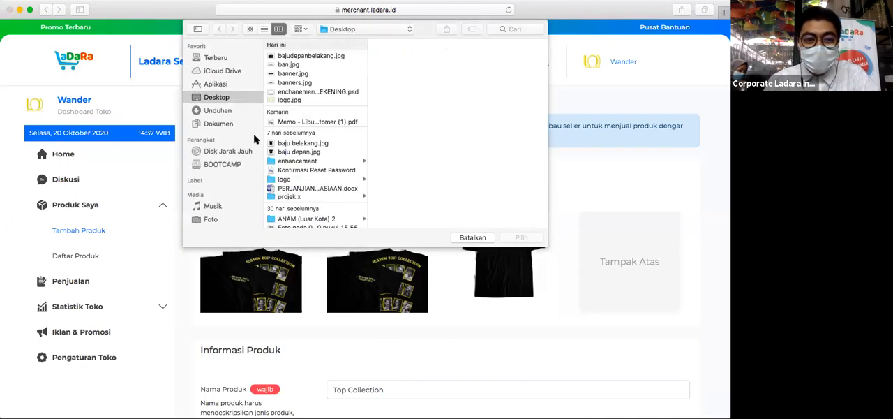
{"action": "left_click", "coordinate": [303, 152]}
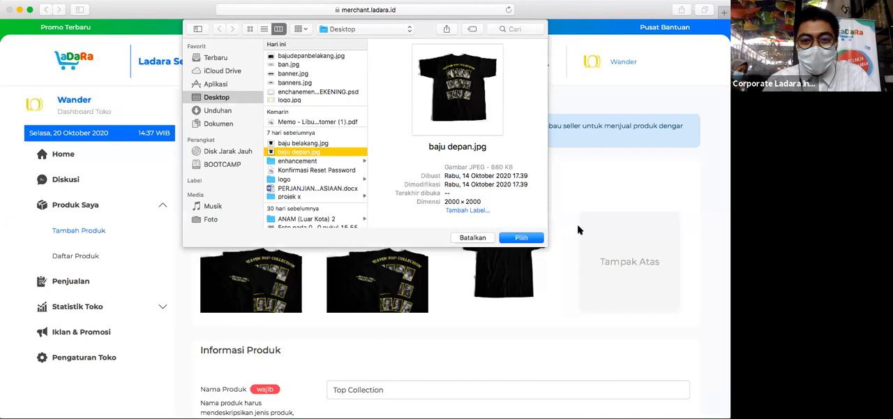
{"action": "left_click", "coordinate": [521, 237]}
{"action": "scroll", "coordinate": [650, 201], "scroll_direction": "down", "scroll_amount": 15}
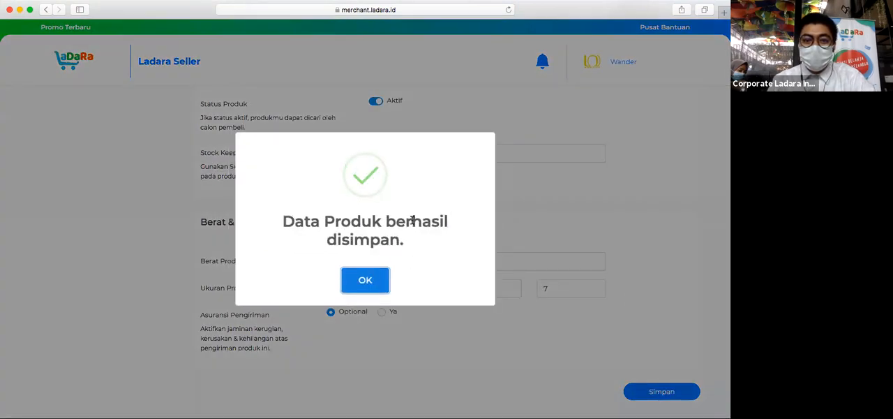
{"action": "left_click", "coordinate": [369, 281]}
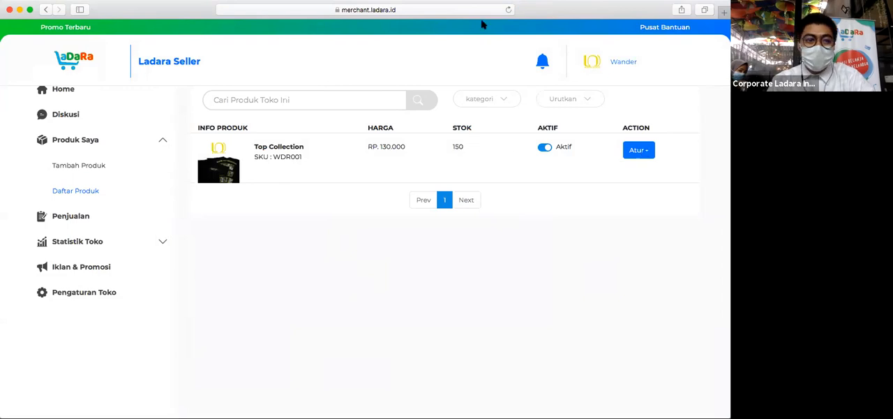
- Load the ladara.id storefront in a new browser tab and open Top Collection from the newest products (Produk Terbaru)
{"action": "left_click", "coordinate": [724, 14]}
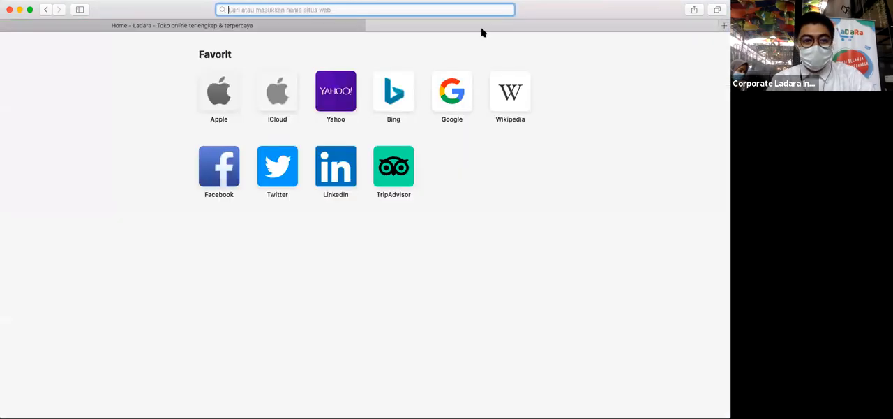
{"action": "type", "text": "lada"}
{"action": "key", "text": "Return"}
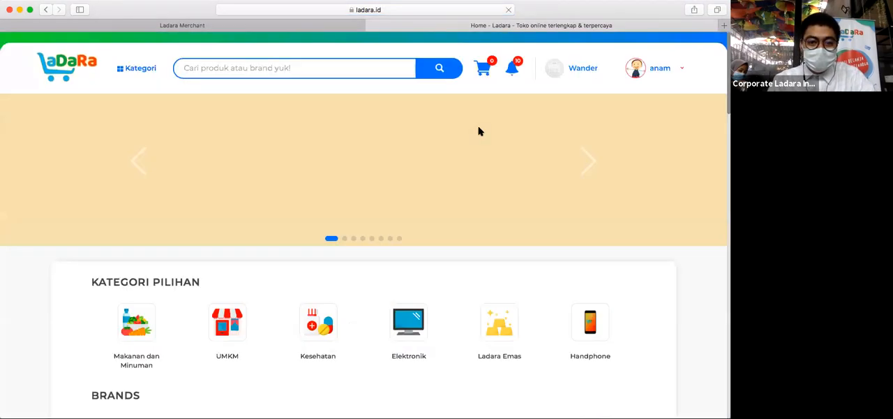
{"action": "scroll", "coordinate": [478, 131], "scroll_direction": "down", "scroll_amount": 10}
{"action": "scroll", "coordinate": [479, 132], "scroll_direction": "down", "scroll_amount": 6}
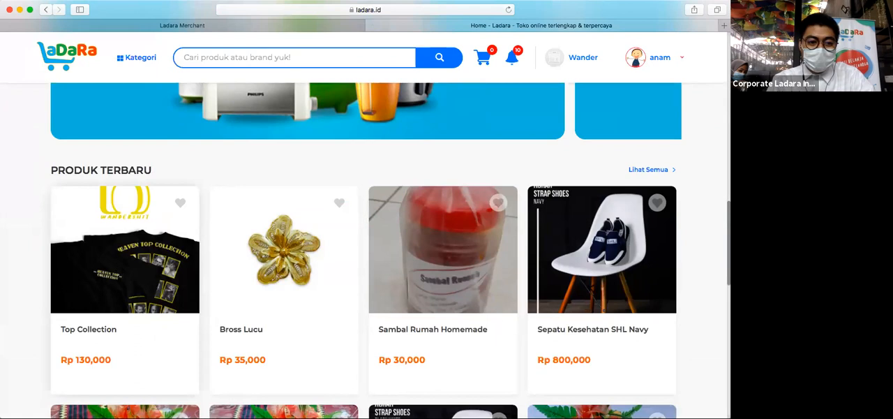
{"action": "left_click", "coordinate": [438, 247]}
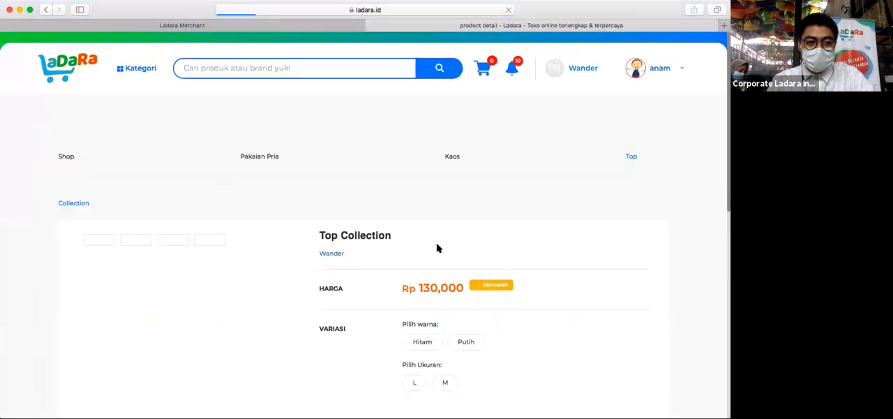
- Examine the Top Collection product page and enlarge the third and fourth shirt photos in its image gallery
{"action": "scroll", "coordinate": [439, 248], "scroll_direction": "down", "scroll_amount": 4}
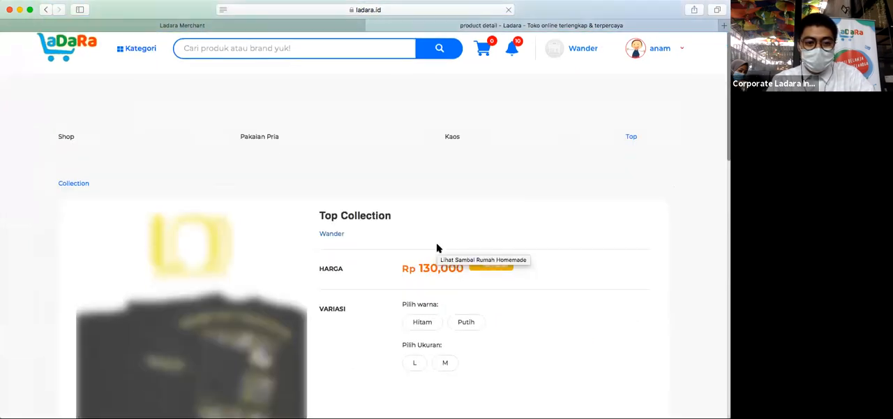
{"action": "scroll", "coordinate": [439, 248], "scroll_direction": "up", "scroll_amount": 2}
{"action": "scroll", "coordinate": [439, 248], "scroll_direction": "up", "scroll_amount": 3}
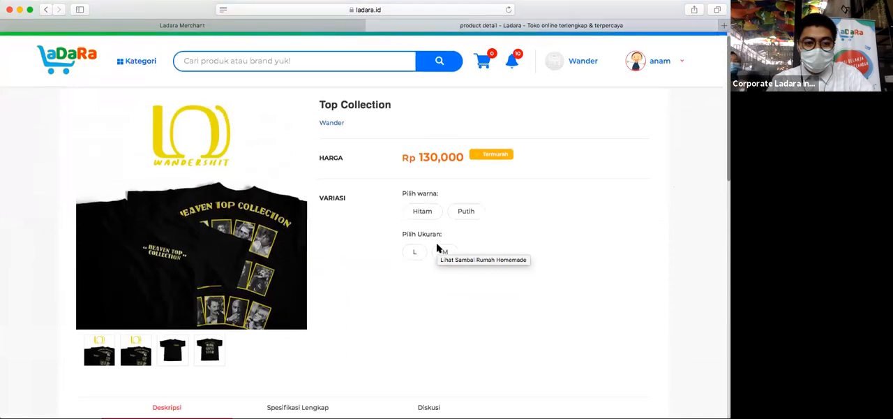
{"action": "scroll", "coordinate": [329, 265], "scroll_direction": "down", "scroll_amount": 1}
{"action": "scroll", "coordinate": [330, 265], "scroll_direction": "down", "scroll_amount": 1}
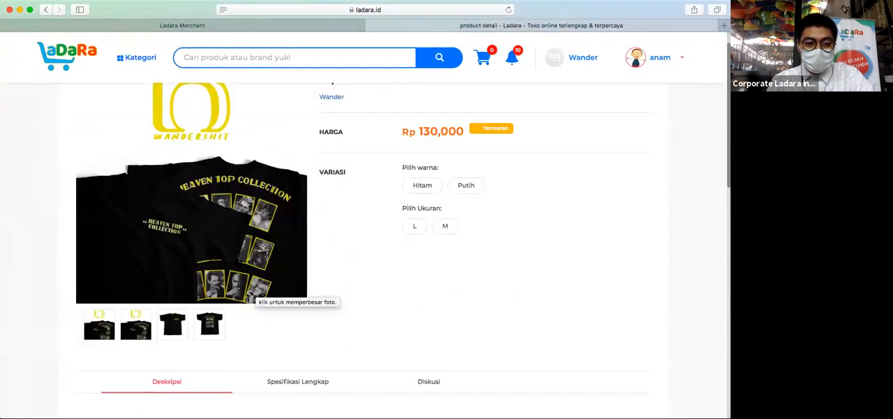
{"action": "scroll", "coordinate": [255, 297], "scroll_direction": "up", "scroll_amount": 3}
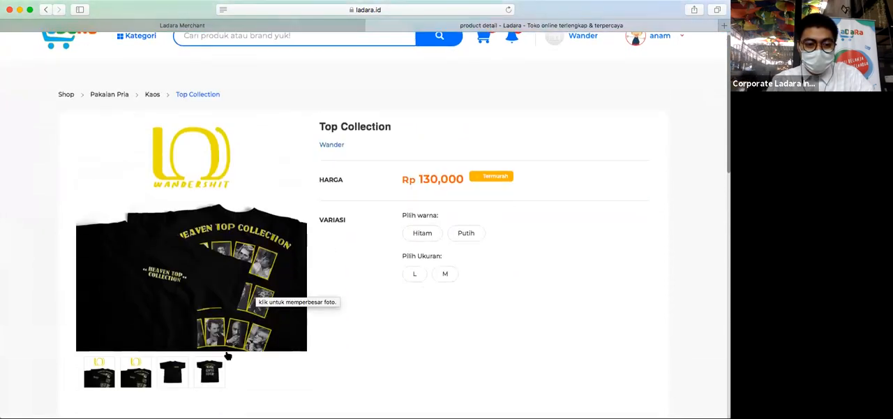
{"action": "scroll", "coordinate": [254, 296], "scroll_direction": "down", "scroll_amount": 2}
{"action": "left_click", "coordinate": [172, 333]}
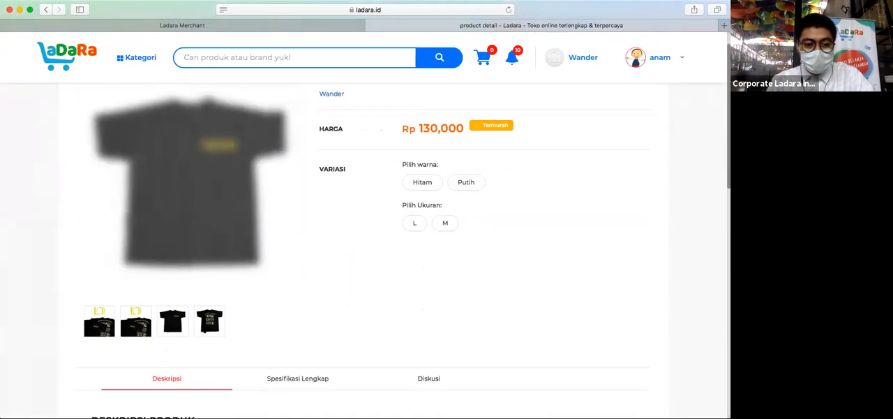
{"action": "scroll", "coordinate": [205, 319], "scroll_direction": "up", "scroll_amount": 2}
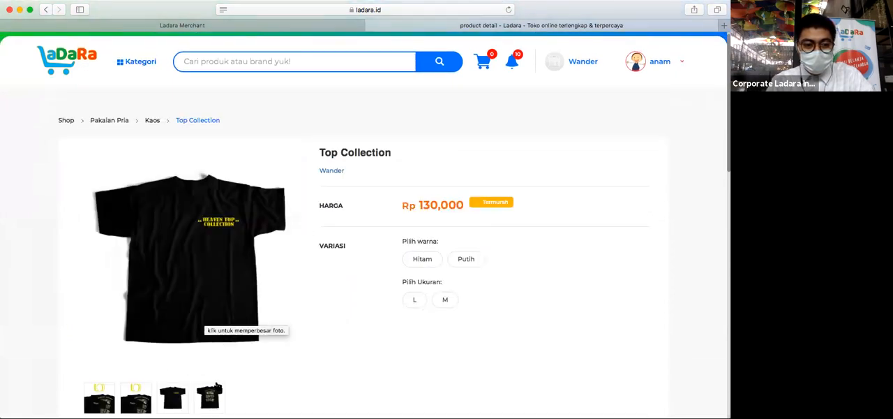
{"action": "left_click", "coordinate": [212, 394]}
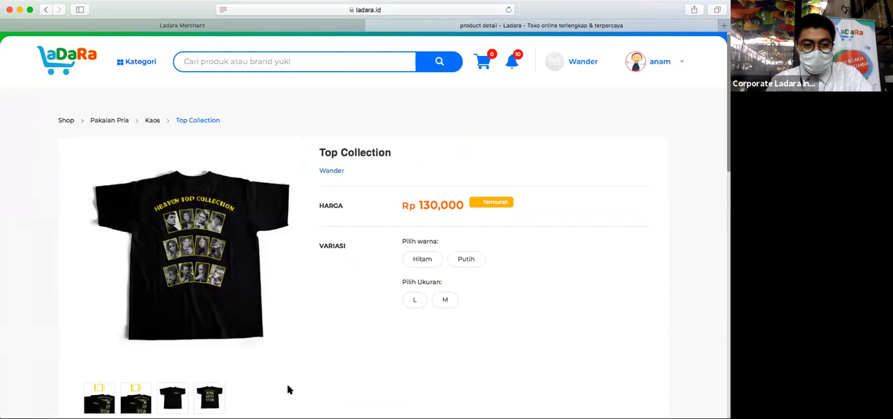
- Check the product's colour choices, Hitam and Putih, and its size choices, L and M
{"action": "scroll", "coordinate": [299, 367], "scroll_direction": "down", "scroll_amount": 2}
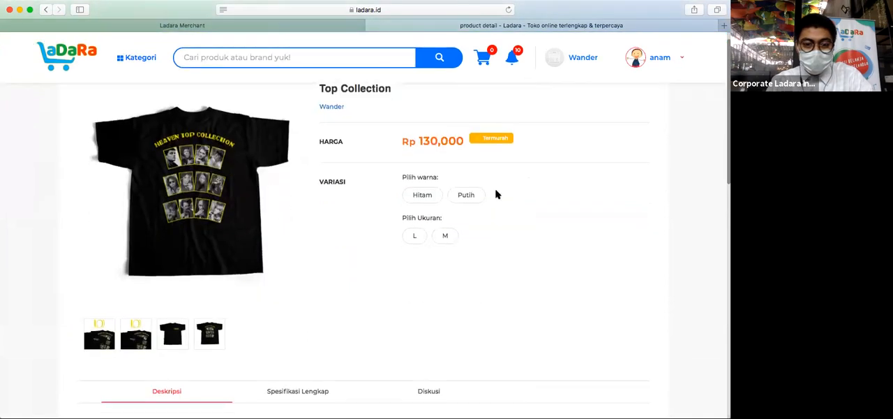
{"action": "left_click", "coordinate": [423, 195]}
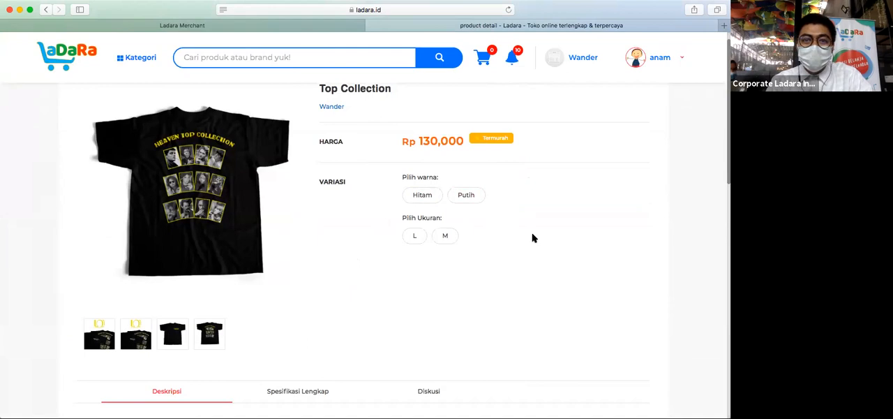
{"action": "left_click_drag", "start_coordinate": [397, 215], "coordinate": [487, 222]}
- Review the product's description, its full specifications (Spesifikasi Lengkap) and its discussion section (Diskusi), and return to the description
{"action": "scroll", "coordinate": [486, 222], "scroll_direction": "down", "scroll_amount": 5}
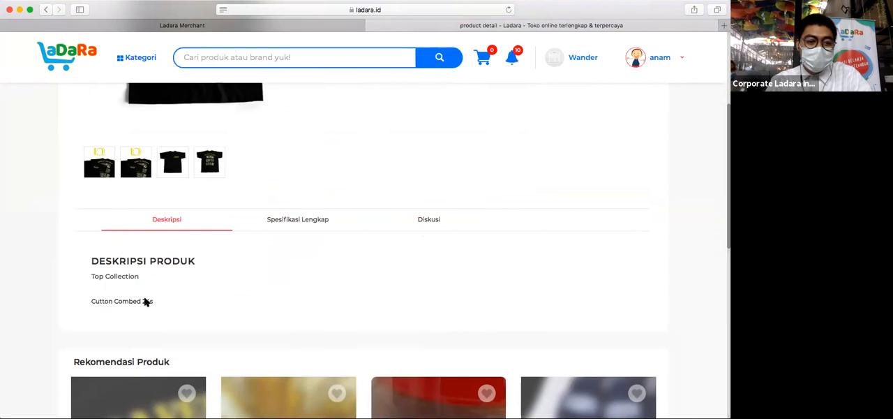
{"action": "left_click", "coordinate": [305, 221]}
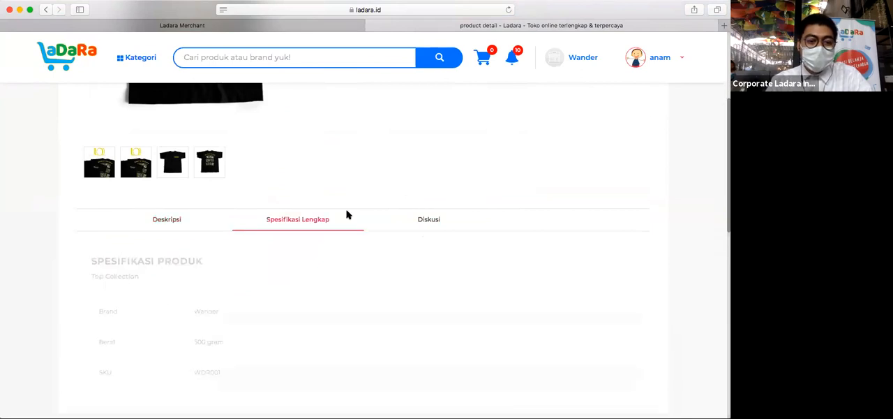
{"action": "scroll", "coordinate": [346, 213], "scroll_direction": "down", "scroll_amount": 2}
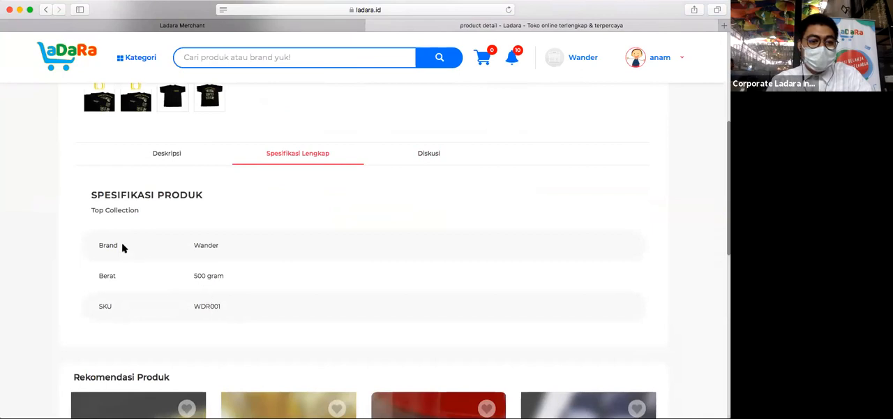
{"action": "scroll", "coordinate": [121, 246], "scroll_direction": "up", "scroll_amount": 1}
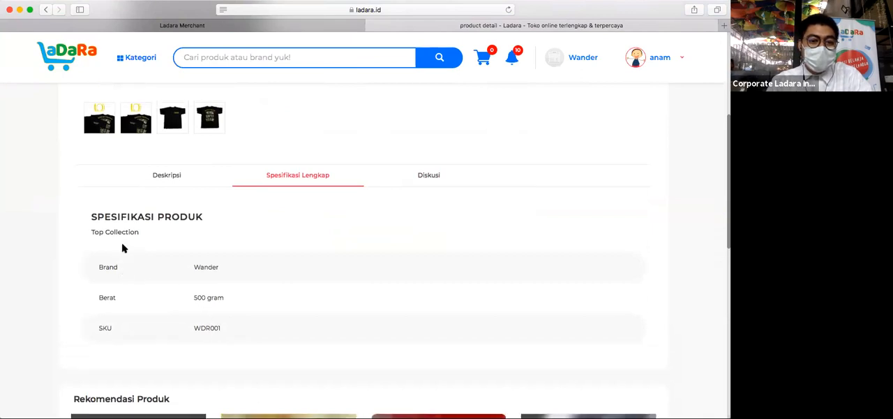
{"action": "left_click", "coordinate": [422, 186]}
{"action": "scroll", "coordinate": [495, 218], "scroll_direction": "down", "scroll_amount": 1}
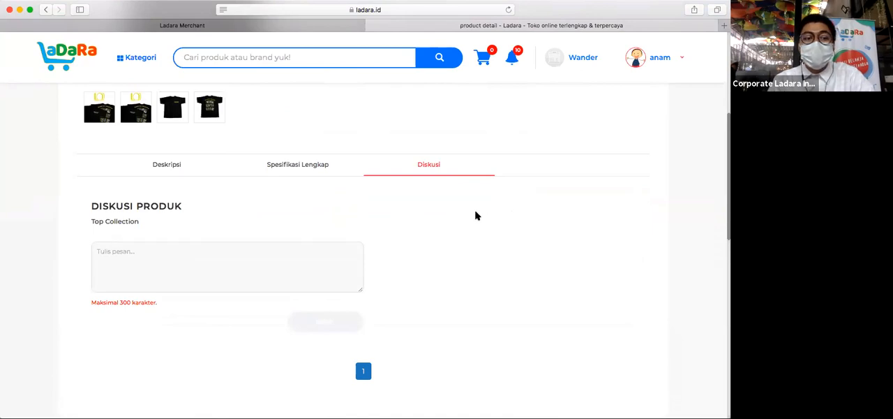
{"action": "left_click", "coordinate": [168, 164]}
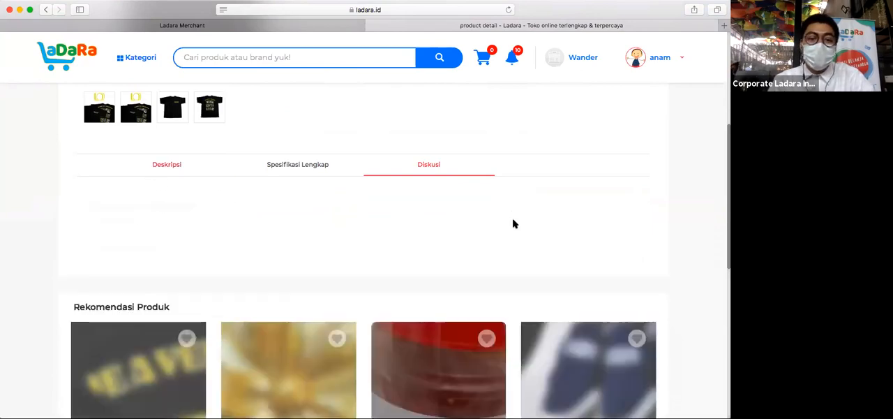
- Open the Wander seller dashboard, look at the unread discussions for Toko Saya, and return to the dashboard home
{"action": "scroll", "coordinate": [513, 223], "scroll_direction": "up", "scroll_amount": 5}
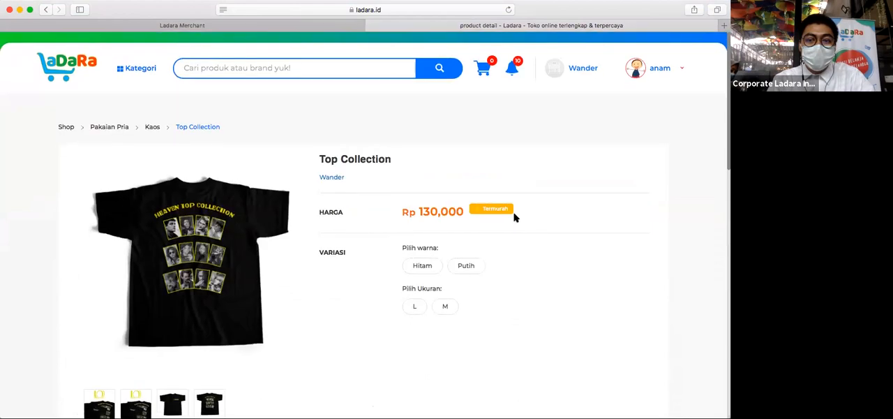
{"action": "left_click", "coordinate": [576, 70]}
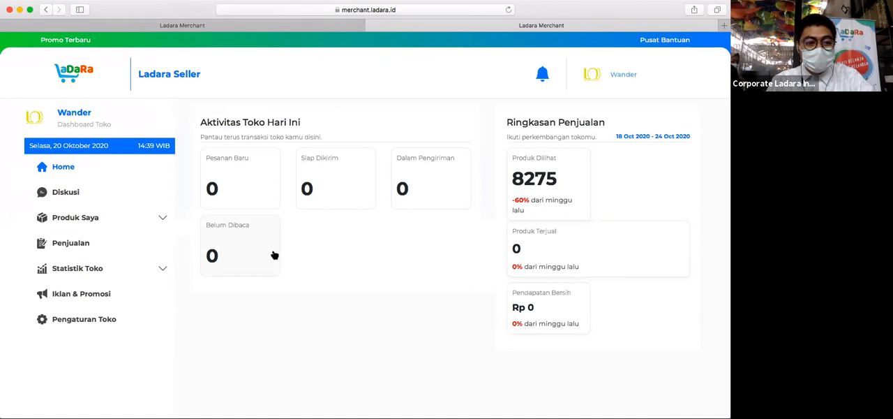
{"action": "left_click", "coordinate": [96, 192]}
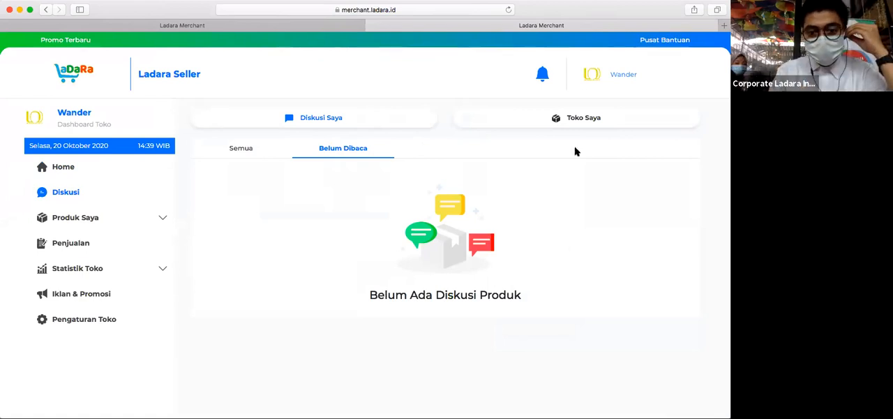
{"action": "left_click", "coordinate": [541, 120]}
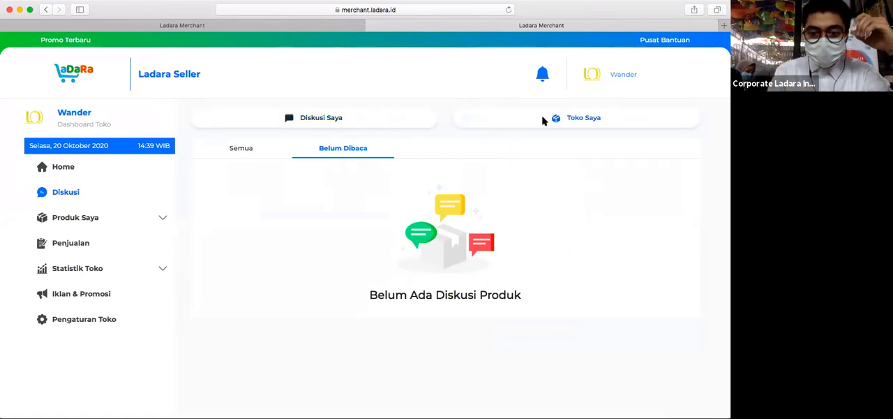
{"action": "mouse_move", "coordinate": [585, 91]}
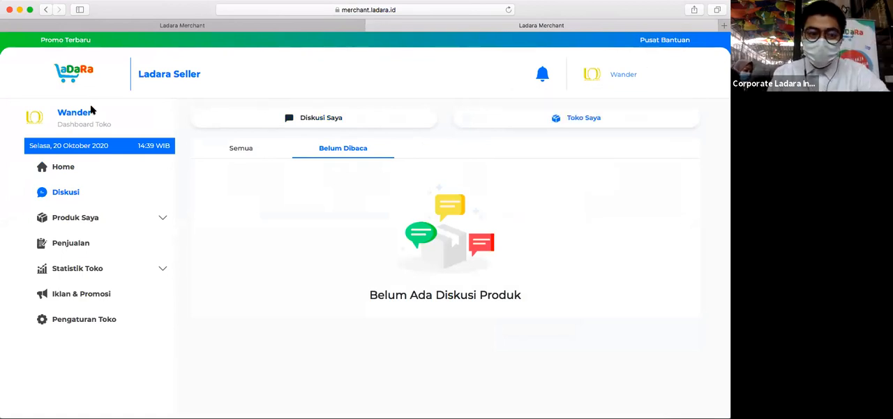
{"action": "left_click", "coordinate": [61, 77]}
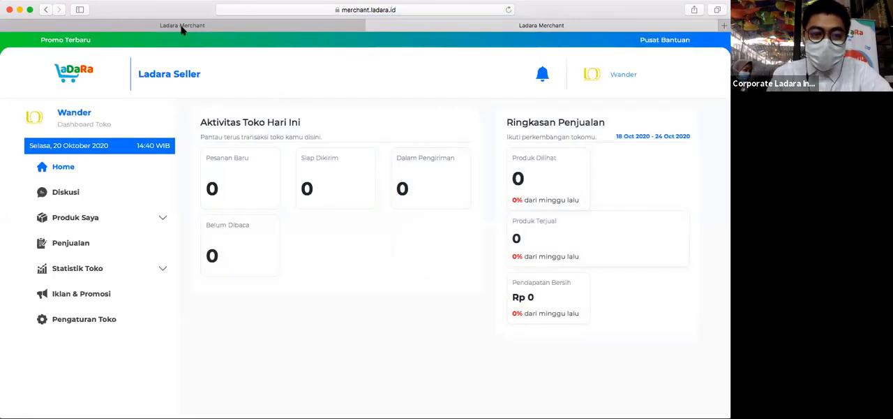
- Go to ladara.id and look over the Top Collection product page with its photos, price and variations
{"action": "left_click", "coordinate": [274, 14]}
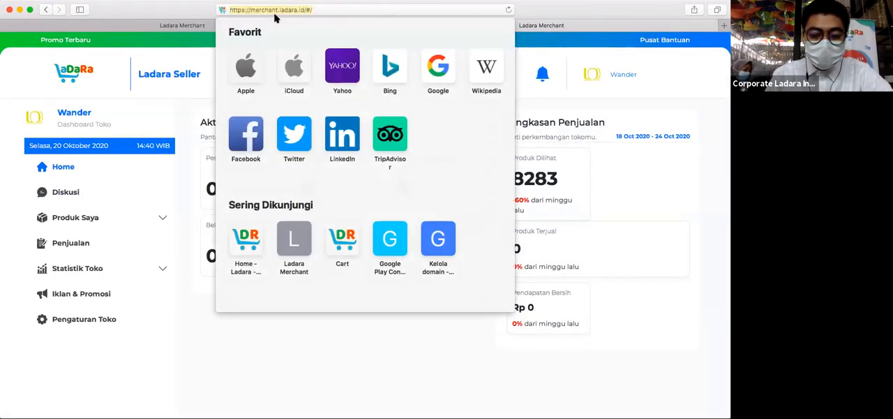
{"action": "type", "text": "ladara.id"}
{"action": "key", "text": "Return"}
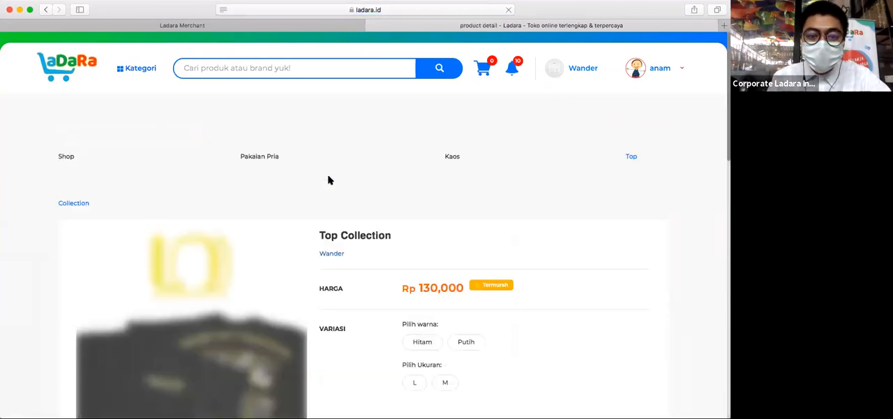
{"action": "scroll", "coordinate": [328, 243], "scroll_direction": "down", "scroll_amount": 2}
{"action": "scroll", "coordinate": [330, 119], "scroll_direction": "up", "scroll_amount": 1}
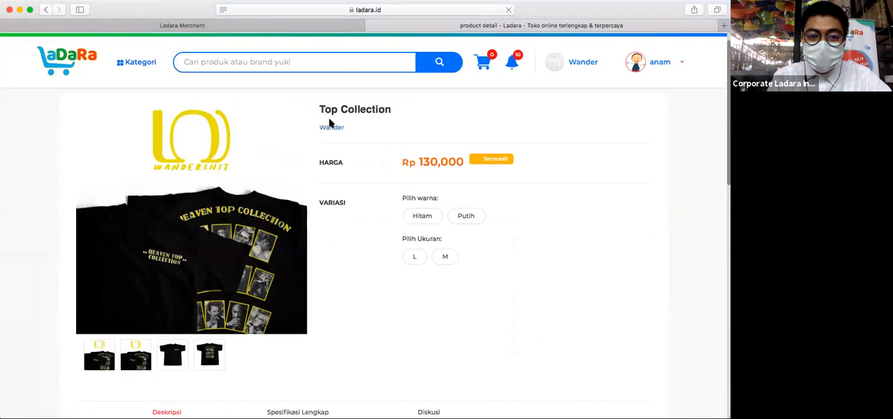
{"action": "scroll", "coordinate": [330, 122], "scroll_direction": "up", "scroll_amount": 1}
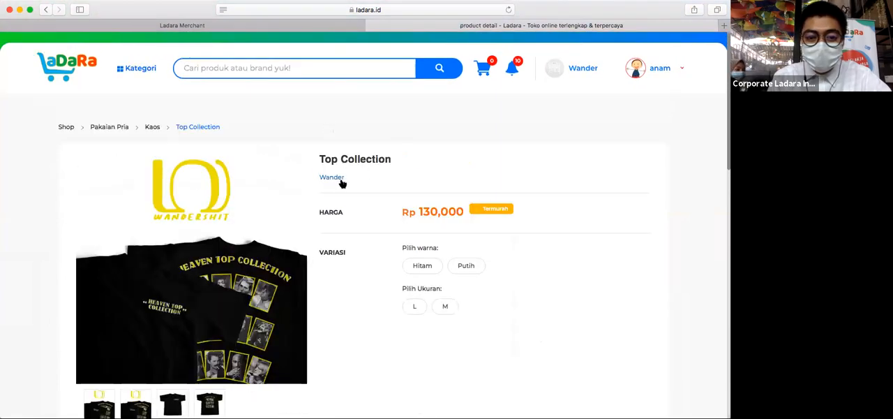
- Open the Wander storefront from the product page and examine its banner images, store details and product listing
{"action": "left_click", "coordinate": [333, 177]}
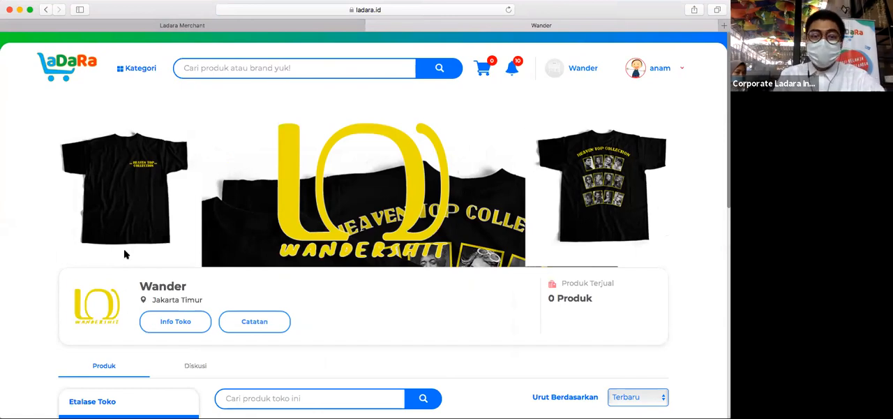
{"action": "scroll", "coordinate": [125, 254], "scroll_direction": "down", "scroll_amount": 3}
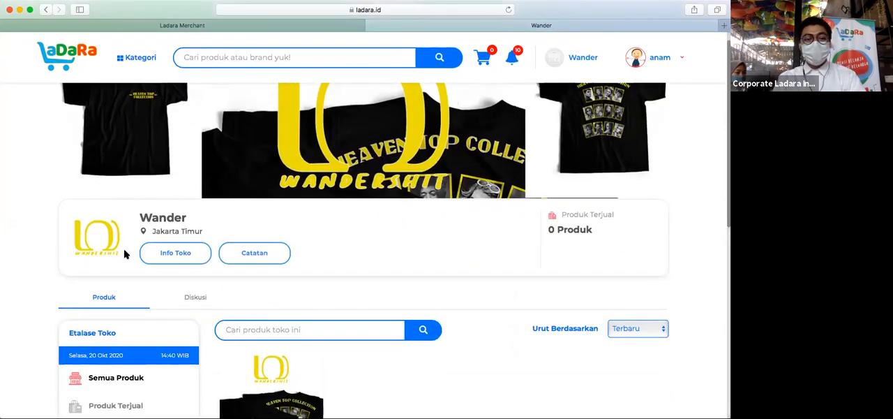
{"action": "scroll", "coordinate": [124, 254], "scroll_direction": "up", "scroll_amount": 3}
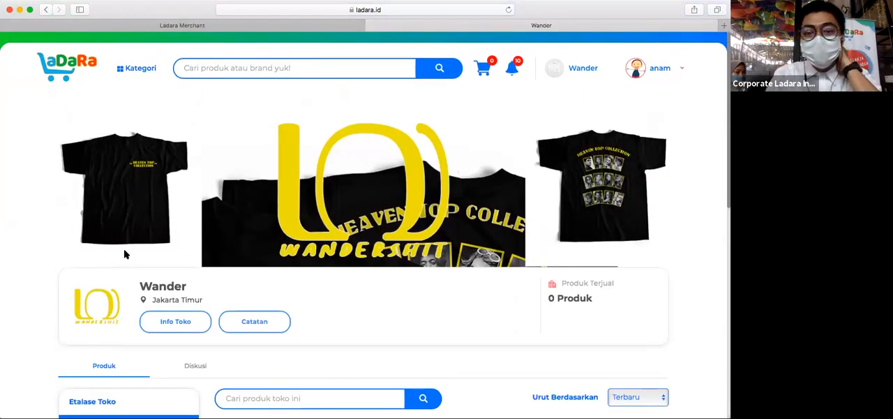
{"action": "scroll", "coordinate": [124, 254], "scroll_direction": "down", "scroll_amount": 1}
{"action": "scroll", "coordinate": [124, 253], "scroll_direction": "down", "scroll_amount": 4}
{"action": "scroll", "coordinate": [125, 254], "scroll_direction": "up", "scroll_amount": 5}
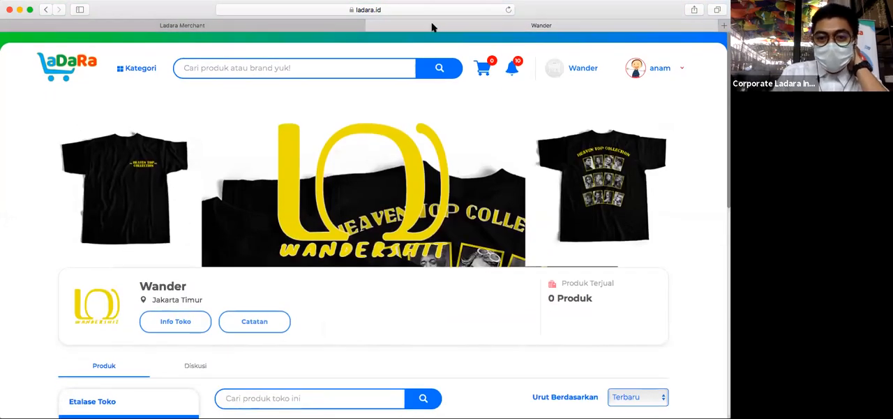
{"action": "scroll", "coordinate": [537, 120], "scroll_direction": "down", "scroll_amount": 5}
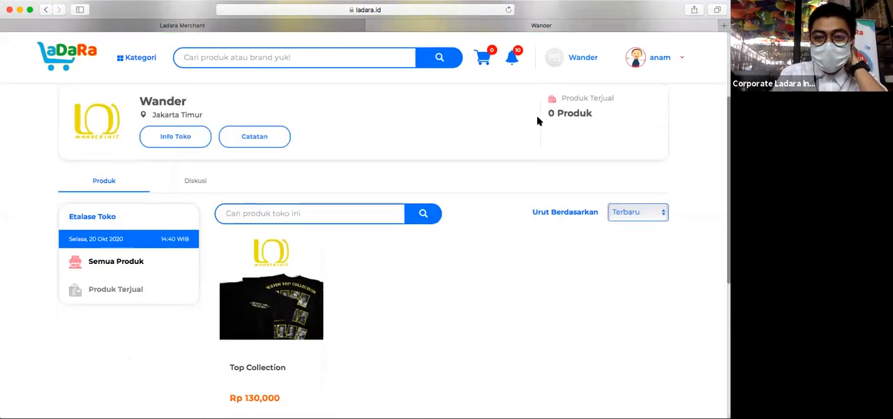
{"action": "scroll", "coordinate": [537, 121], "scroll_direction": "down", "scroll_amount": 1}
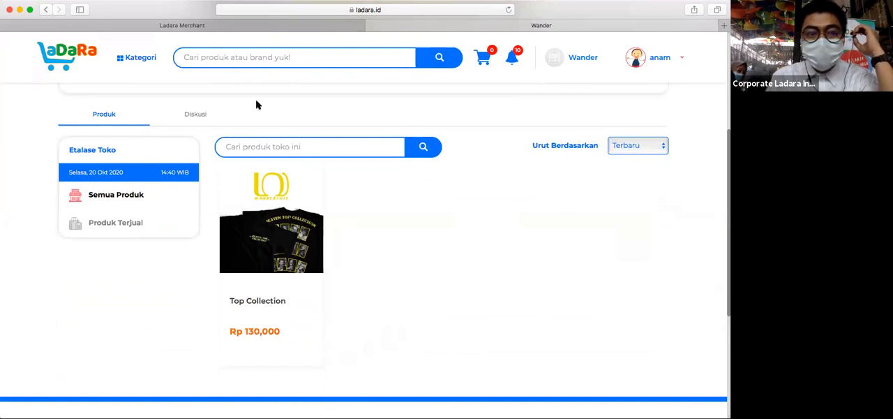
{"action": "scroll", "coordinate": [65, 77], "scroll_direction": "up", "scroll_amount": 3}
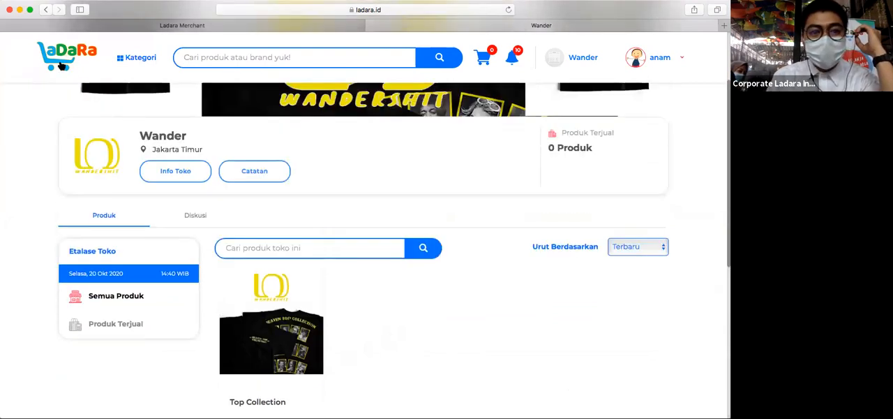
- Switch back to the seller site's product list (Daftar Produk) and open the dashboard home
{"action": "left_click", "coordinate": [155, 25]}
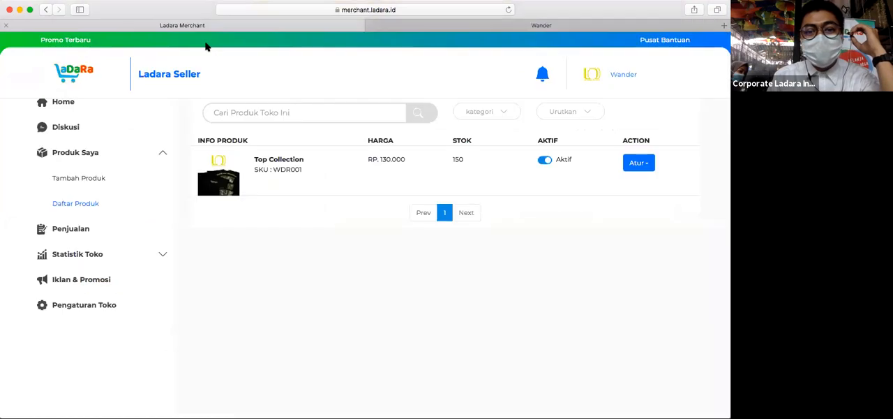
{"action": "scroll", "coordinate": [90, 161], "scroll_direction": "up", "scroll_amount": 2}
{"action": "left_click", "coordinate": [76, 169]}
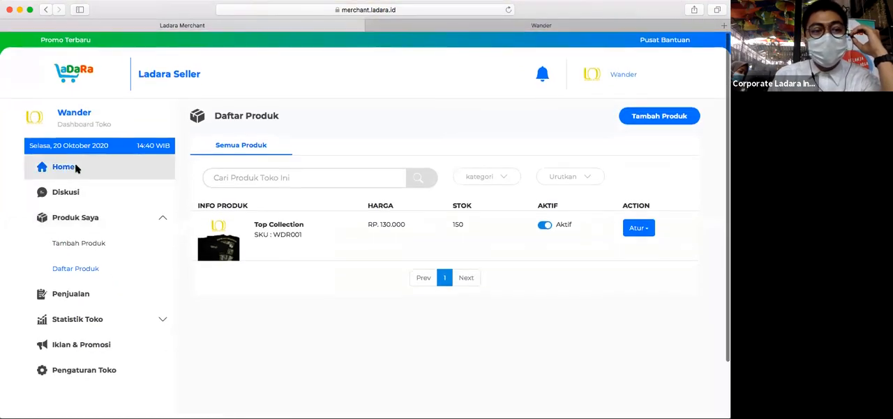
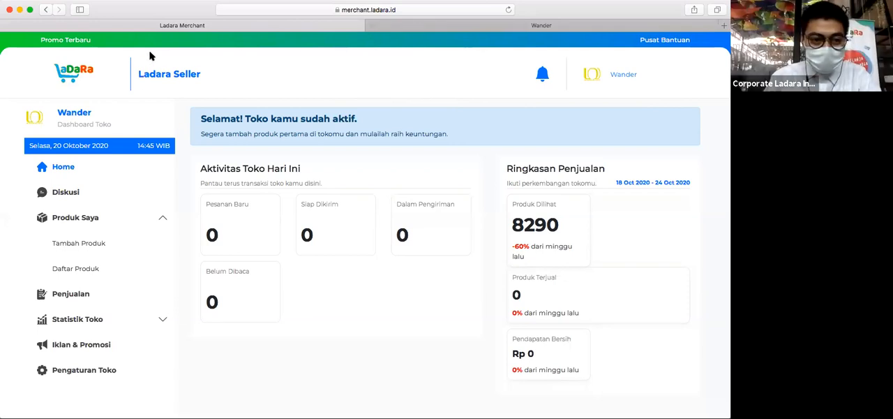
- Reload the seller dashboard and open the new orders (Pesanan Baru)
{"action": "left_click", "coordinate": [269, 10]}
{"action": "key", "text": "Return"}
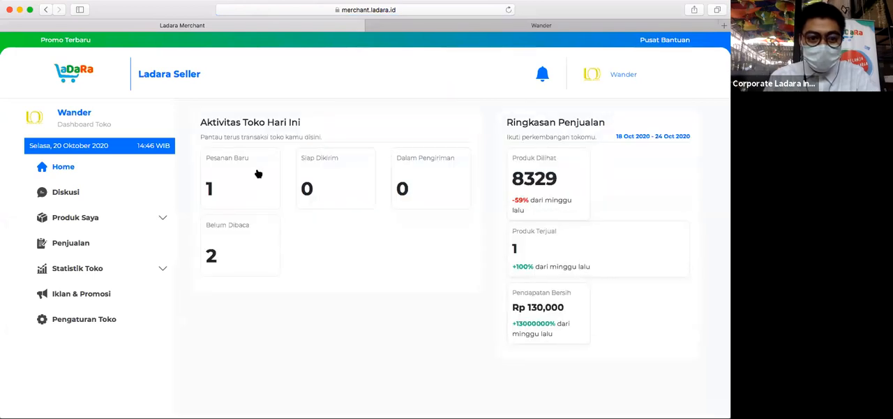
{"action": "left_click", "coordinate": [234, 180]}
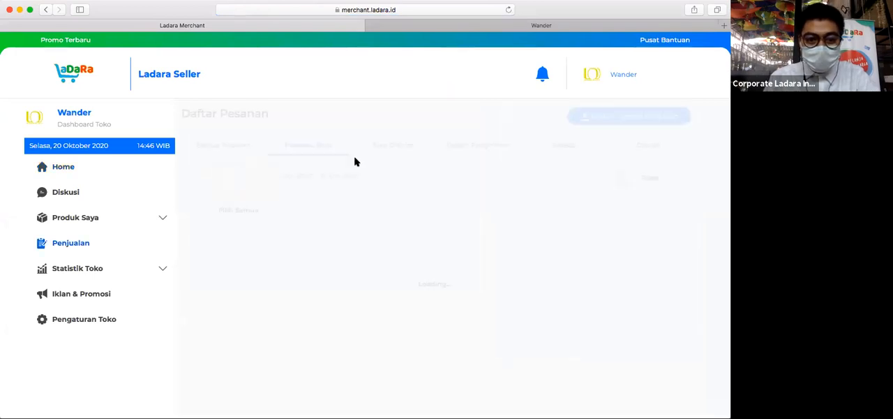
- Examine the new Top Collection order's buyer address, courier, total price and its accept and reject options
{"action": "scroll", "coordinate": [460, 113], "scroll_direction": "down", "scroll_amount": 3}
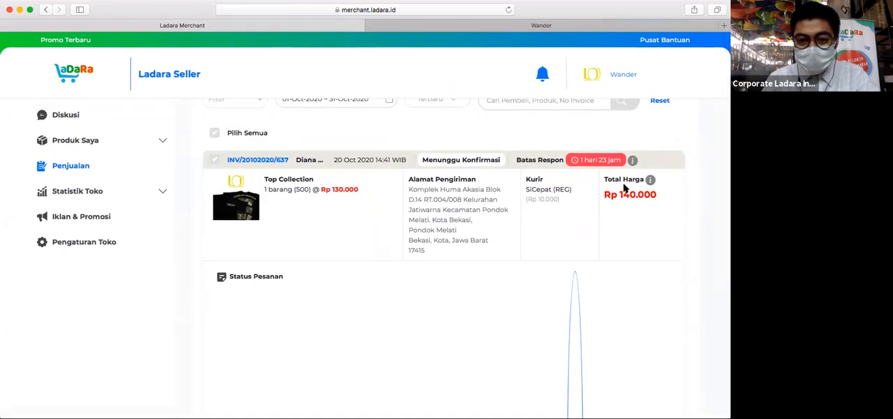
{"action": "scroll", "coordinate": [625, 187], "scroll_direction": "down", "scroll_amount": 3}
{"action": "scroll", "coordinate": [624, 187], "scroll_direction": "up", "scroll_amount": 3}
{"action": "scroll", "coordinate": [624, 187], "scroll_direction": "down", "scroll_amount": 7}
{"action": "scroll", "coordinate": [624, 187], "scroll_direction": "up", "scroll_amount": 4}
{"action": "scroll", "coordinate": [624, 187], "scroll_direction": "down", "scroll_amount": 3}
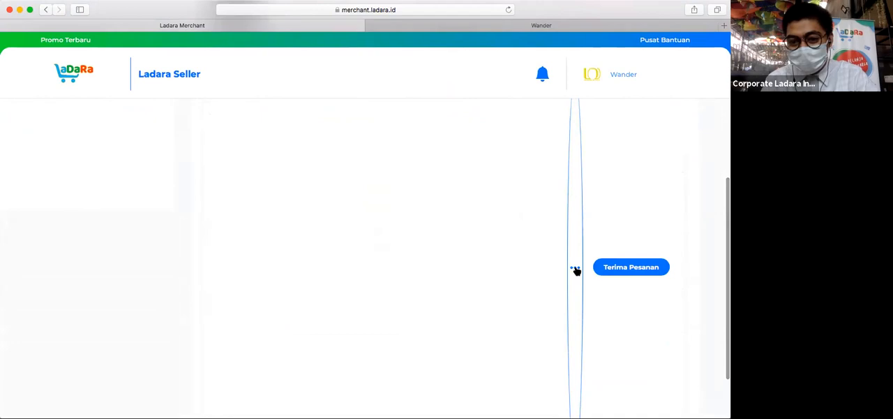
{"action": "scroll", "coordinate": [576, 270], "scroll_direction": "down", "scroll_amount": 1}
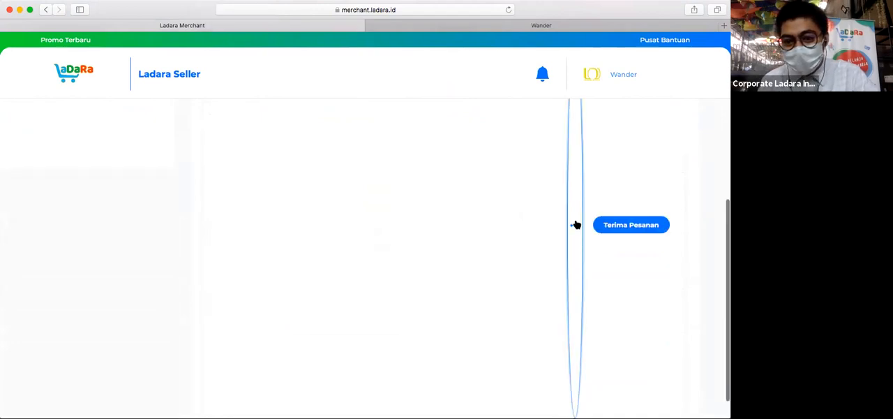
{"action": "scroll", "coordinate": [574, 225], "scroll_direction": "up", "scroll_amount": 3}
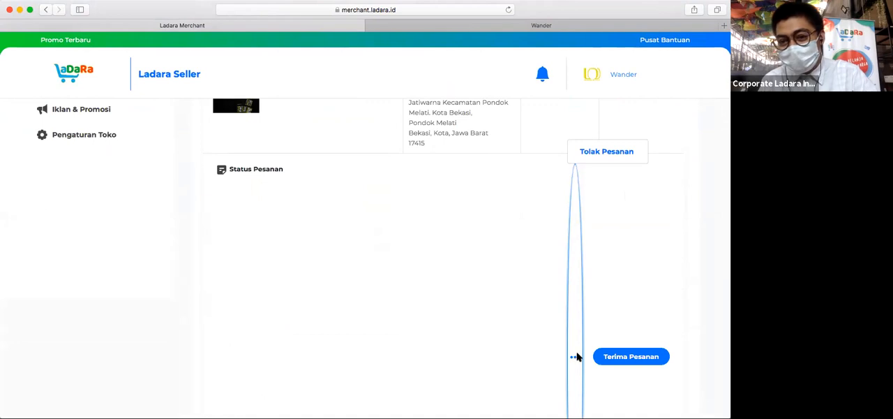
{"action": "scroll", "coordinate": [670, 254], "scroll_direction": "up", "scroll_amount": 5}
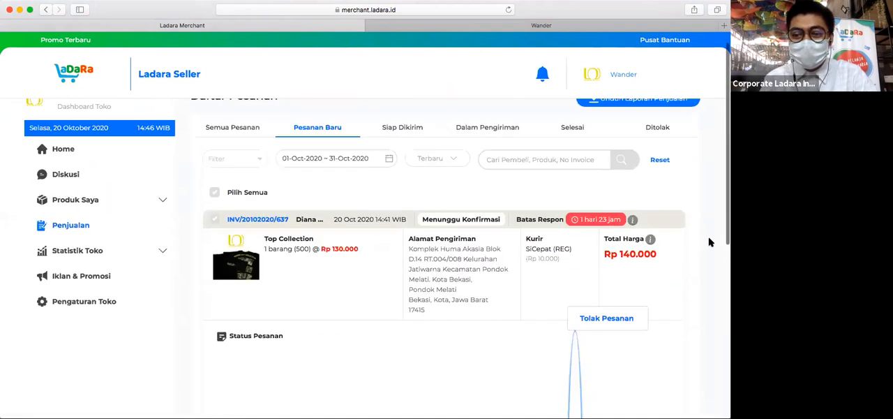
{"action": "scroll", "coordinate": [696, 241], "scroll_direction": "down", "scroll_amount": 2}
{"action": "scroll", "coordinate": [695, 240], "scroll_direction": "up", "scroll_amount": 1}
{"action": "scroll", "coordinate": [695, 241], "scroll_direction": "down", "scroll_amount": 3}
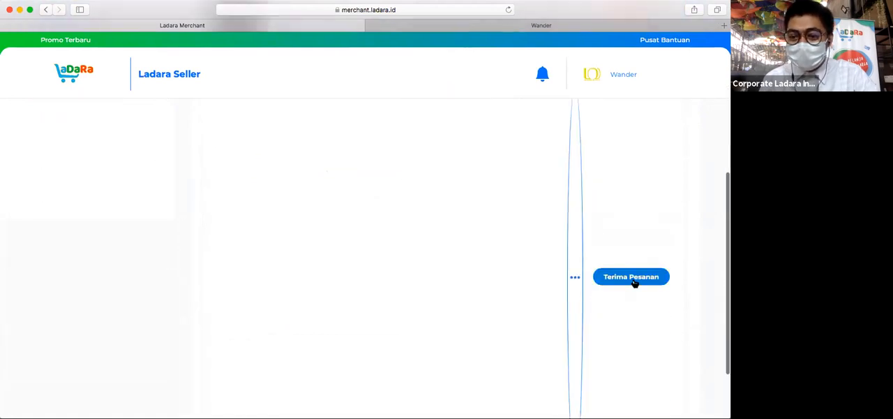
{"action": "scroll", "coordinate": [638, 277], "scroll_direction": "up", "scroll_amount": 3}
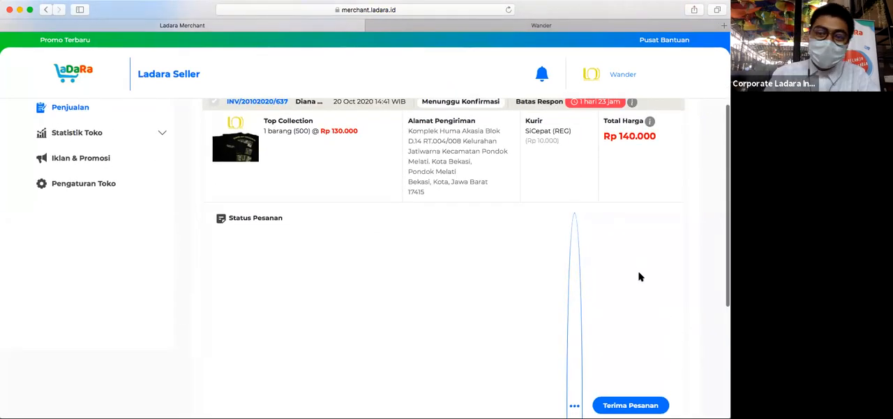
- Accept the new Top Collection order (Terima Pesanan) and confirm the decision
{"action": "scroll", "coordinate": [639, 276], "scroll_direction": "down", "scroll_amount": 3}
{"action": "left_click", "coordinate": [639, 276]}
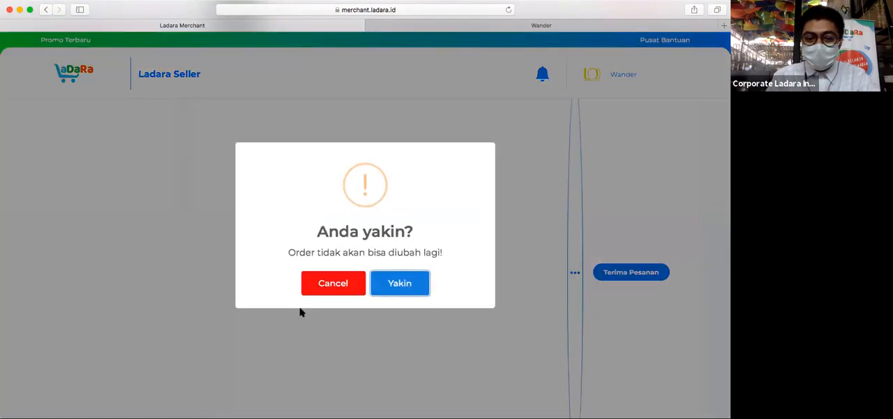
{"action": "left_click", "coordinate": [416, 284]}
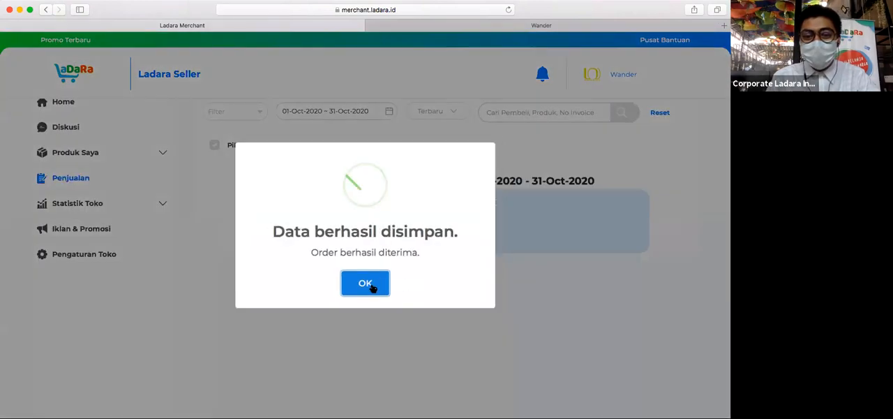
{"action": "left_click", "coordinate": [366, 283]}
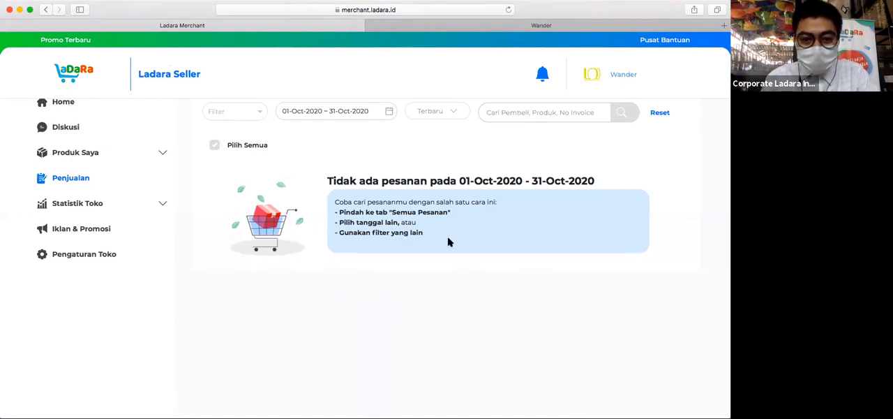
- List all orders (Semua Pesanan) and download the shipping label (Unduh Label) for the Top Collection order
{"action": "scroll", "coordinate": [451, 252], "scroll_direction": "up", "scroll_amount": 3}
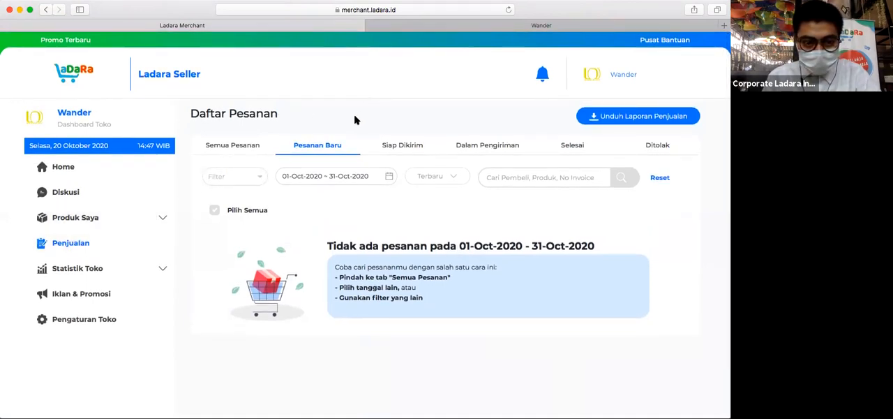
{"action": "left_click", "coordinate": [254, 148]}
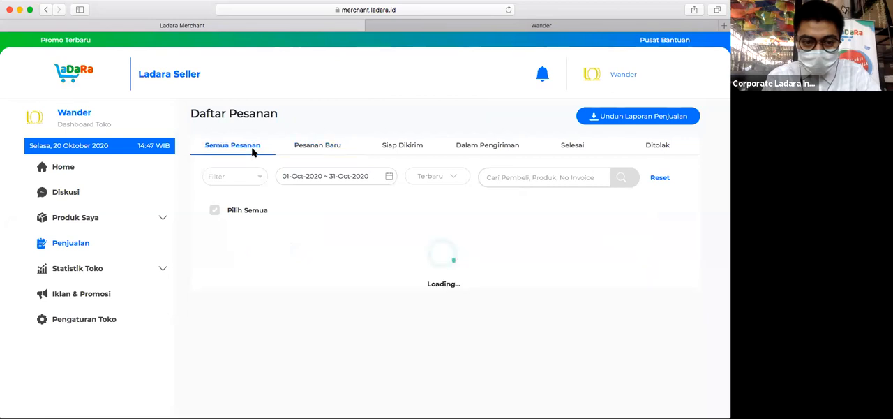
{"action": "scroll", "coordinate": [572, 194], "scroll_direction": "down", "scroll_amount": 3}
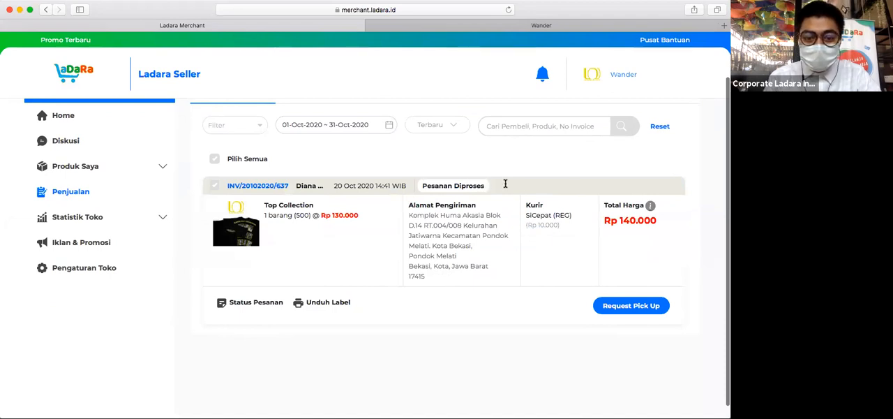
{"action": "left_click", "coordinate": [344, 304]}
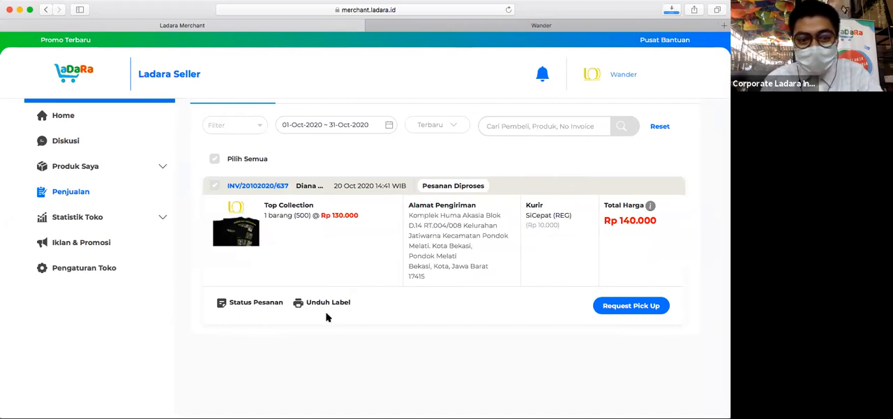
- Switch to the downloaded label in the PDF viewer, read its courier, shipping cost, recipient, sender and product details, and close it
{"action": "left_click", "coordinate": [452, 242]}
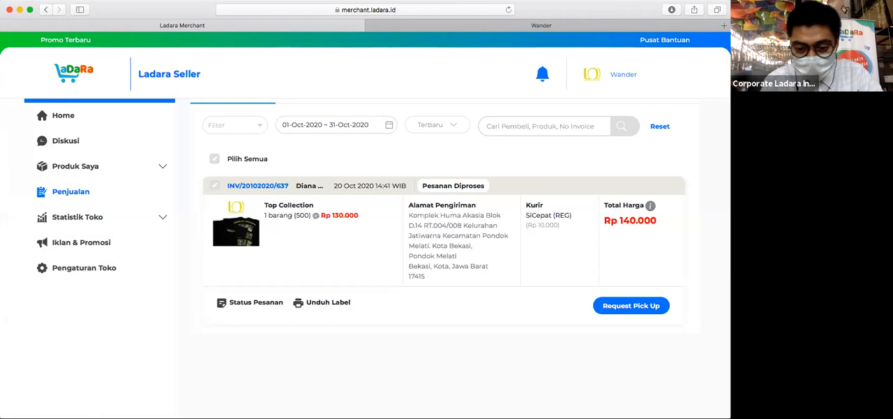
{"action": "key", "text": "super+Tab"}
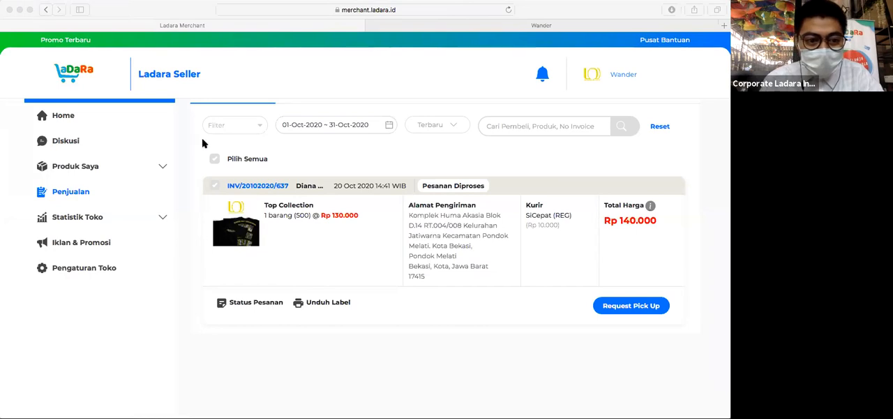
{"action": "left_click", "coordinate": [585, 371]}
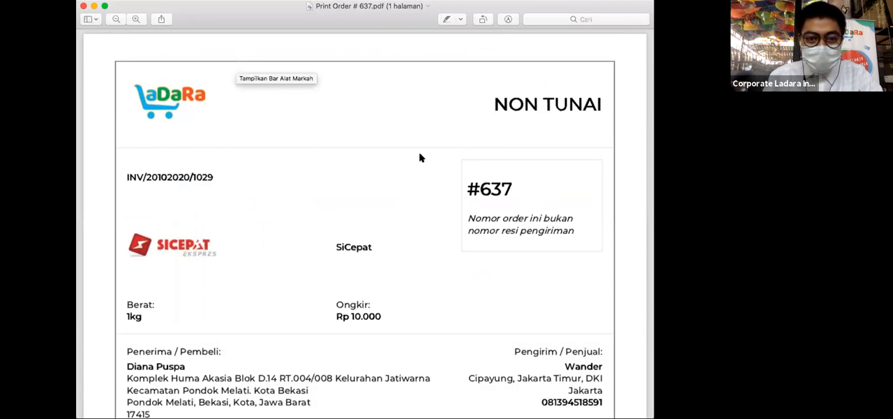
{"action": "scroll", "coordinate": [419, 157], "scroll_direction": "down", "scroll_amount": 1}
{"action": "scroll", "coordinate": [420, 157], "scroll_direction": "down", "scroll_amount": 2}
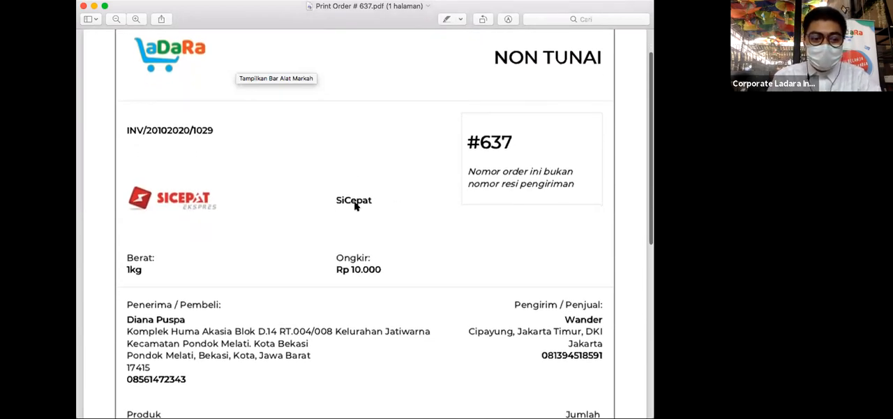
{"action": "scroll", "coordinate": [369, 261], "scroll_direction": "down", "scroll_amount": 3}
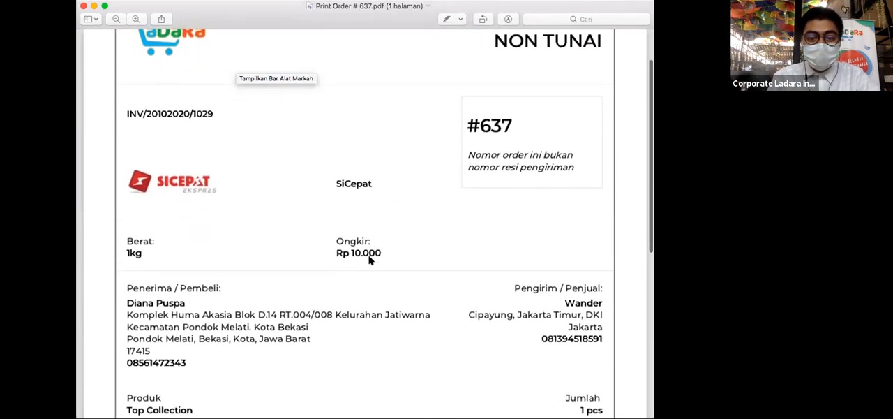
{"action": "scroll", "coordinate": [370, 261], "scroll_direction": "down", "scroll_amount": 3}
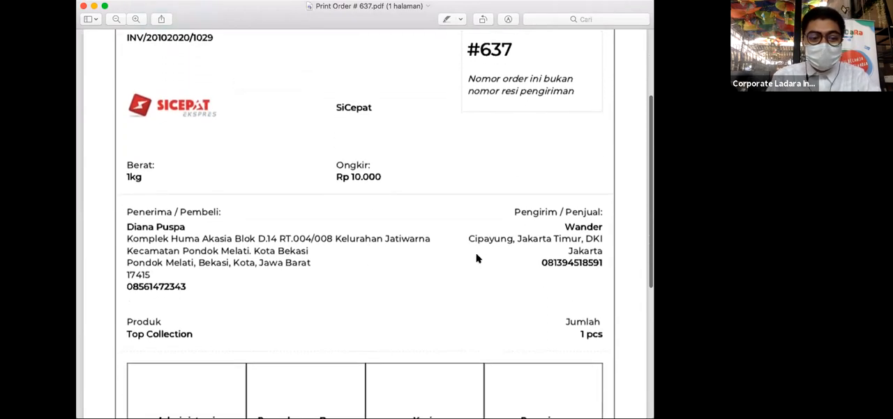
{"action": "scroll", "coordinate": [314, 190], "scroll_direction": "down", "scroll_amount": 10}
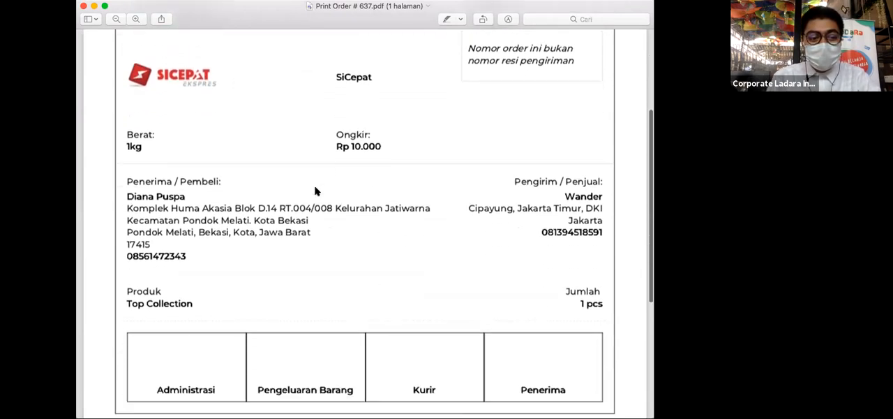
{"action": "scroll", "coordinate": [314, 190], "scroll_direction": "up", "scroll_amount": 6}
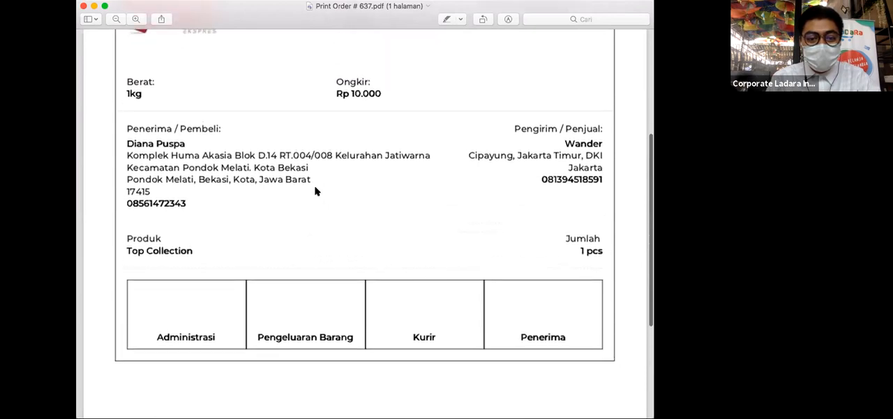
{"action": "scroll", "coordinate": [315, 190], "scroll_direction": "up", "scroll_amount": 7}
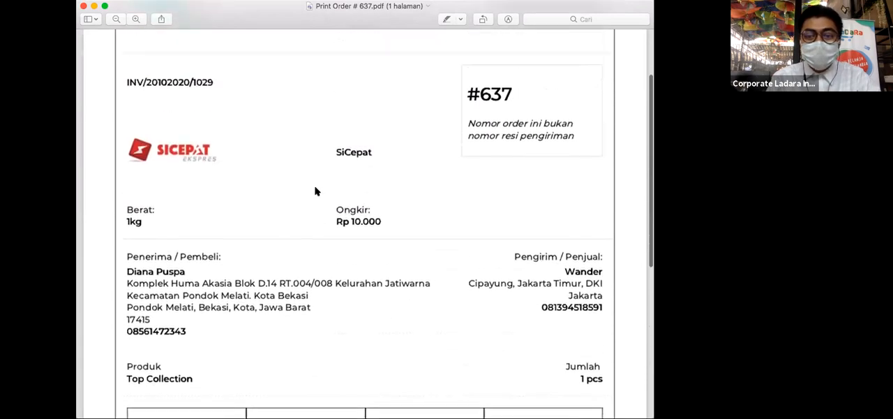
{"action": "left_click", "coordinate": [83, 7]}
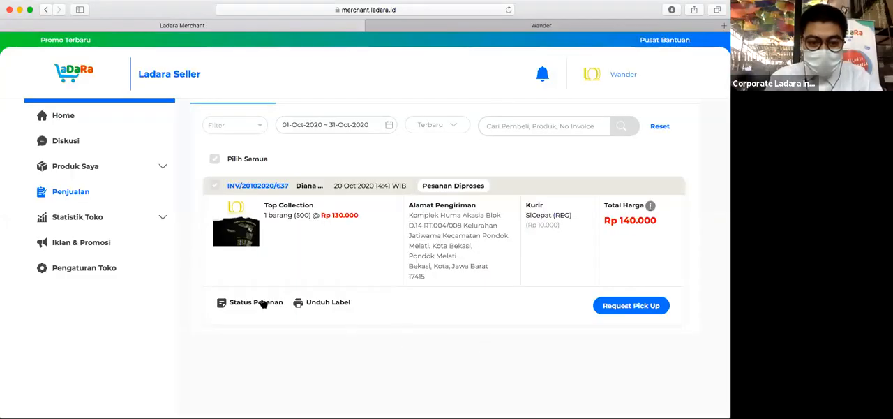
- Review the status history (Status Pesanan) of the accepted Top Collection order and close it
{"action": "left_click", "coordinate": [255, 302]}
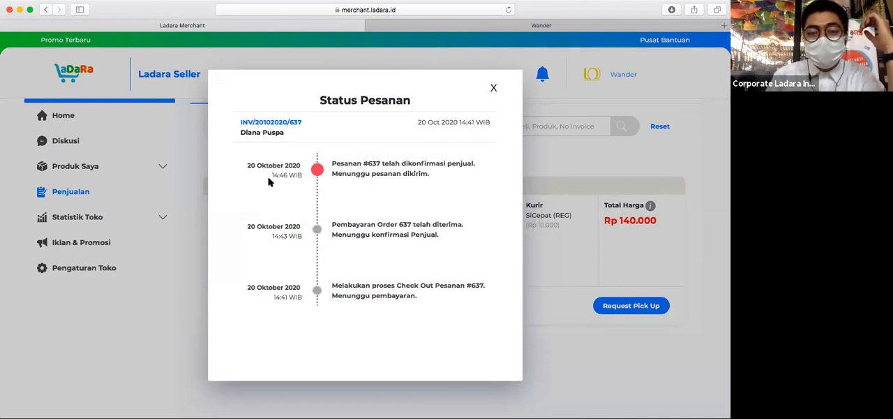
{"action": "left_click", "coordinate": [691, 254]}
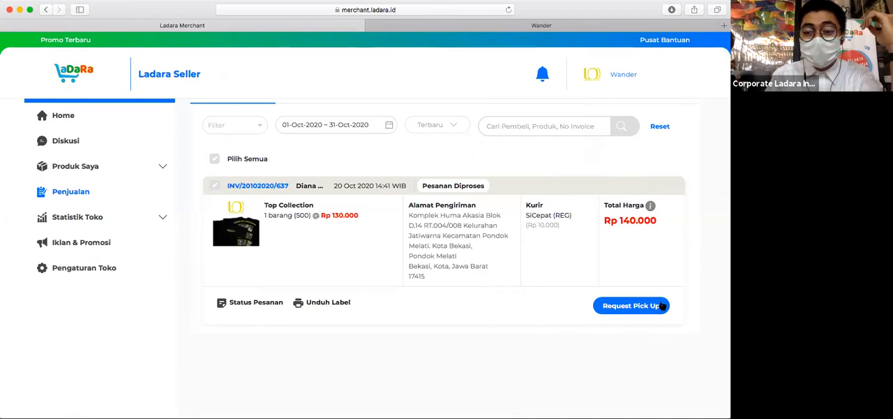
- Request courier pick-up for the Top Collection order, confirm it, and check the order's updated status history
{"action": "left_click", "coordinate": [618, 307]}
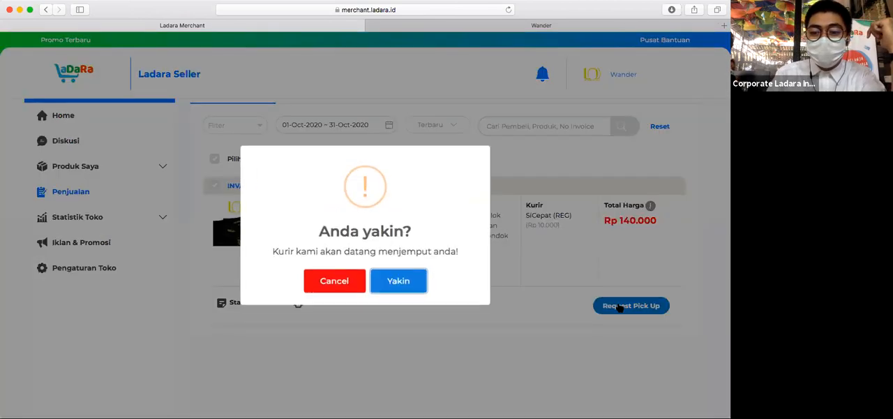
{"action": "left_click", "coordinate": [400, 282]}
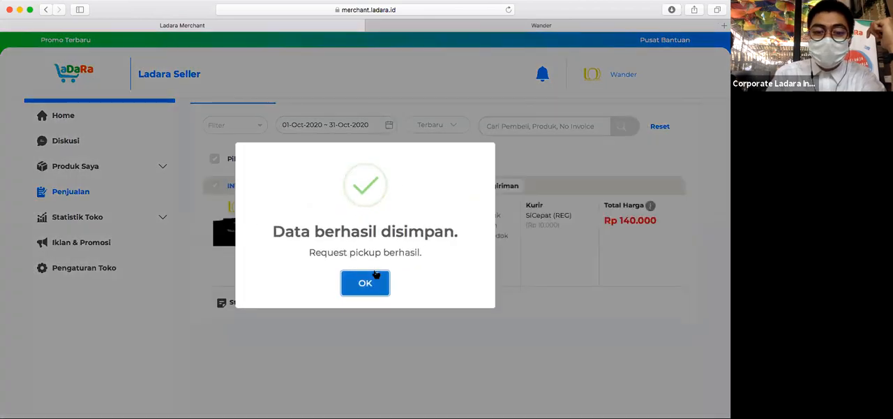
{"action": "left_click", "coordinate": [366, 281]}
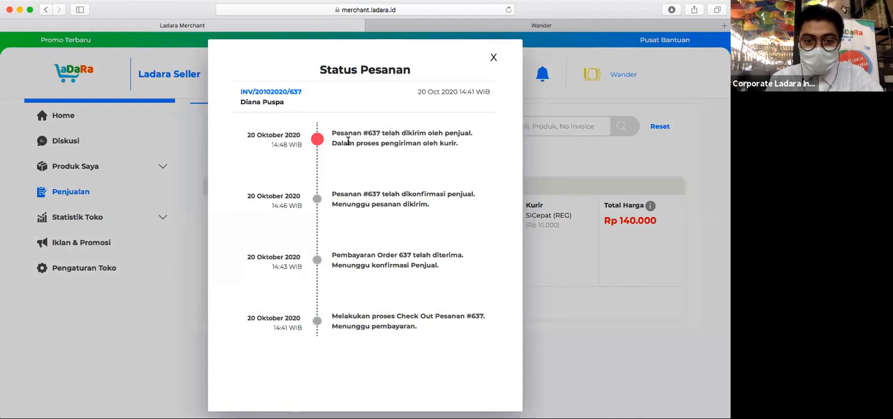
{"action": "left_click", "coordinate": [494, 60]}
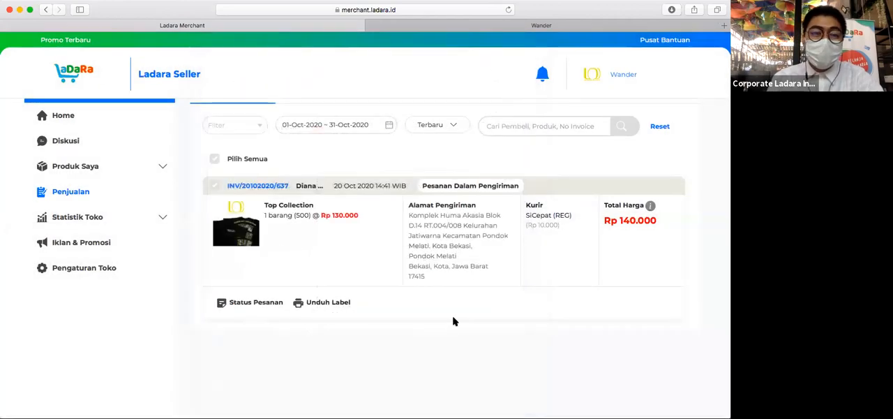